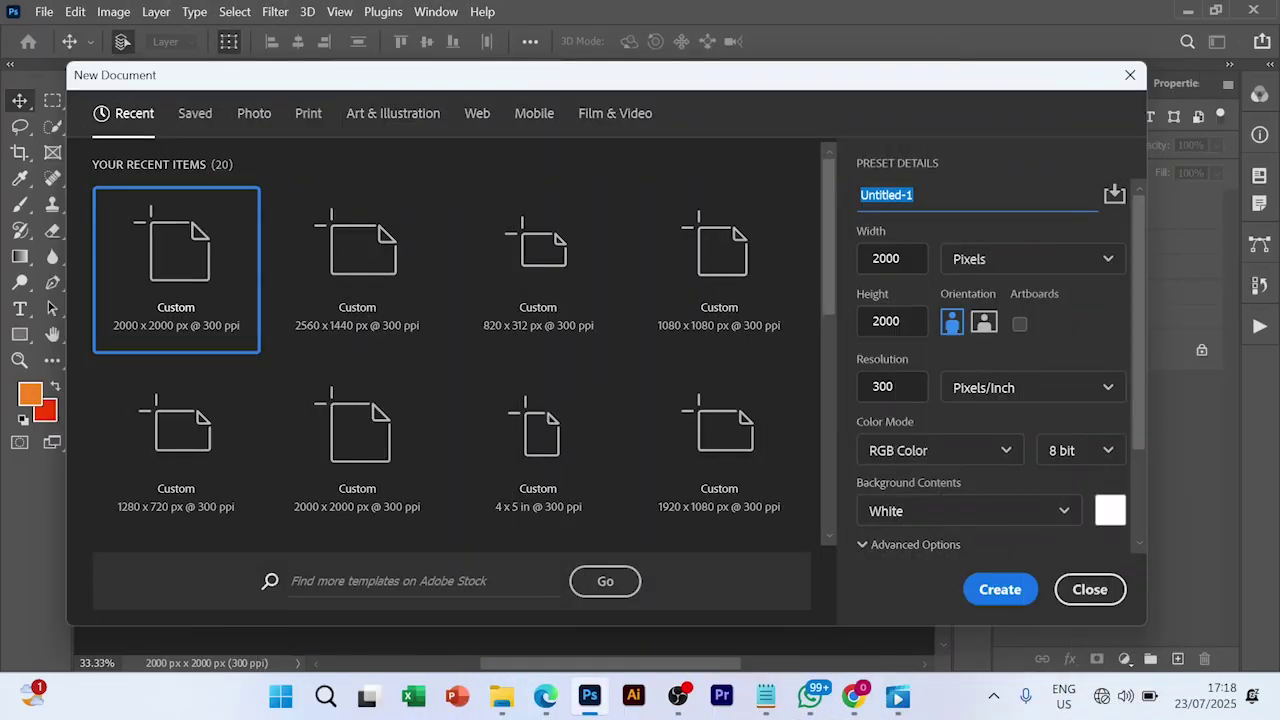
Step: Name the new 2000×2000 px, 300 ppi white document 'August Month'
text(August Month)
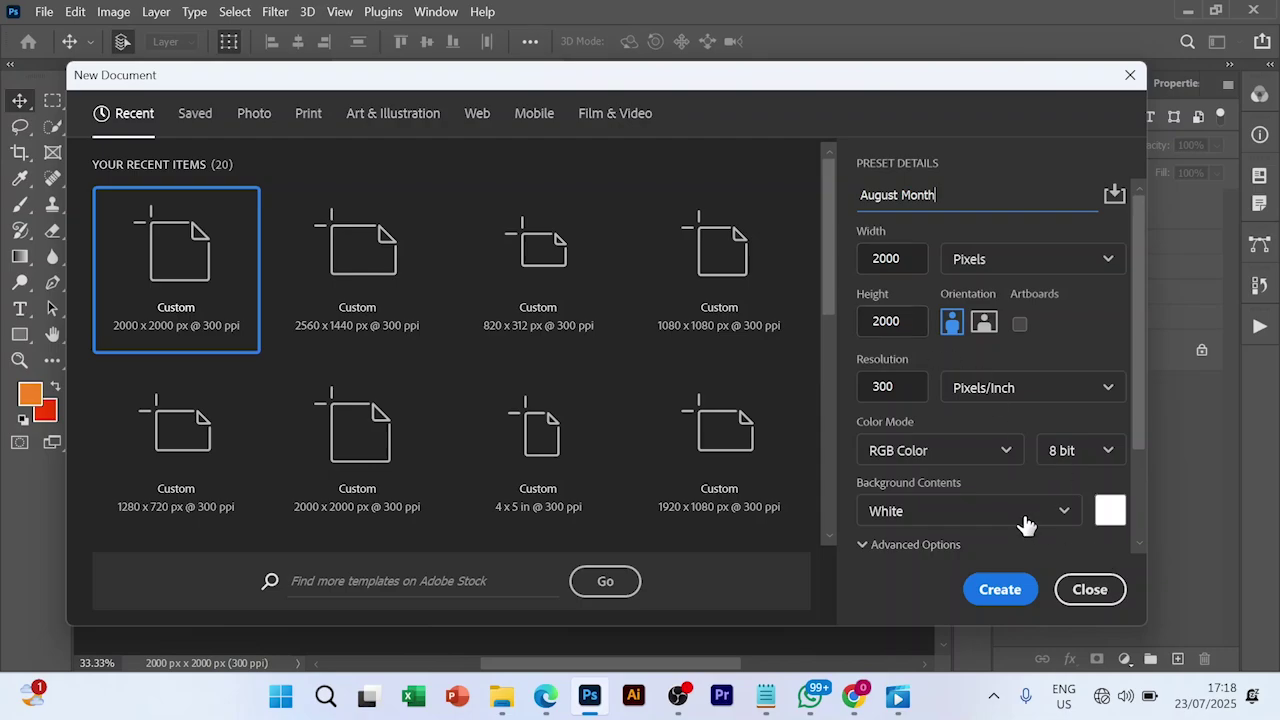
Step: Create the document, then place the Layer 49 copy photo and scale it to cover the canvas
click(1010, 591)
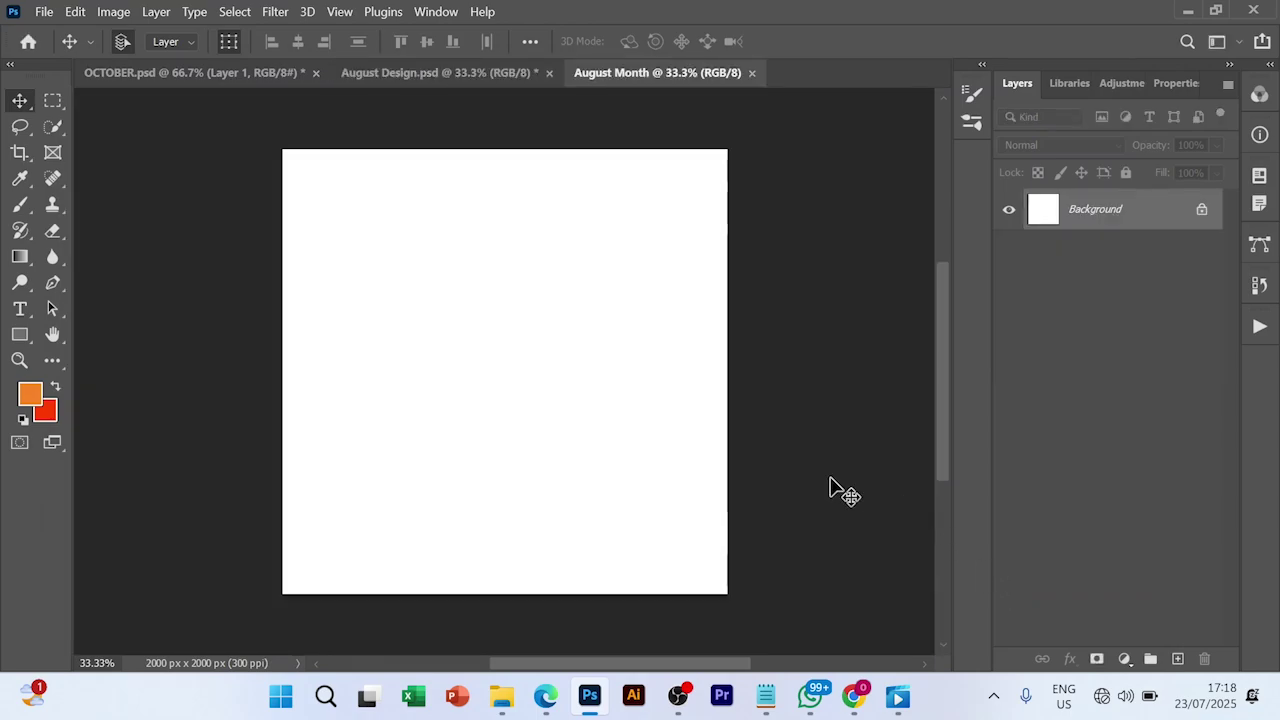
click(497, 702)
drag(487, 207, 508, 358)
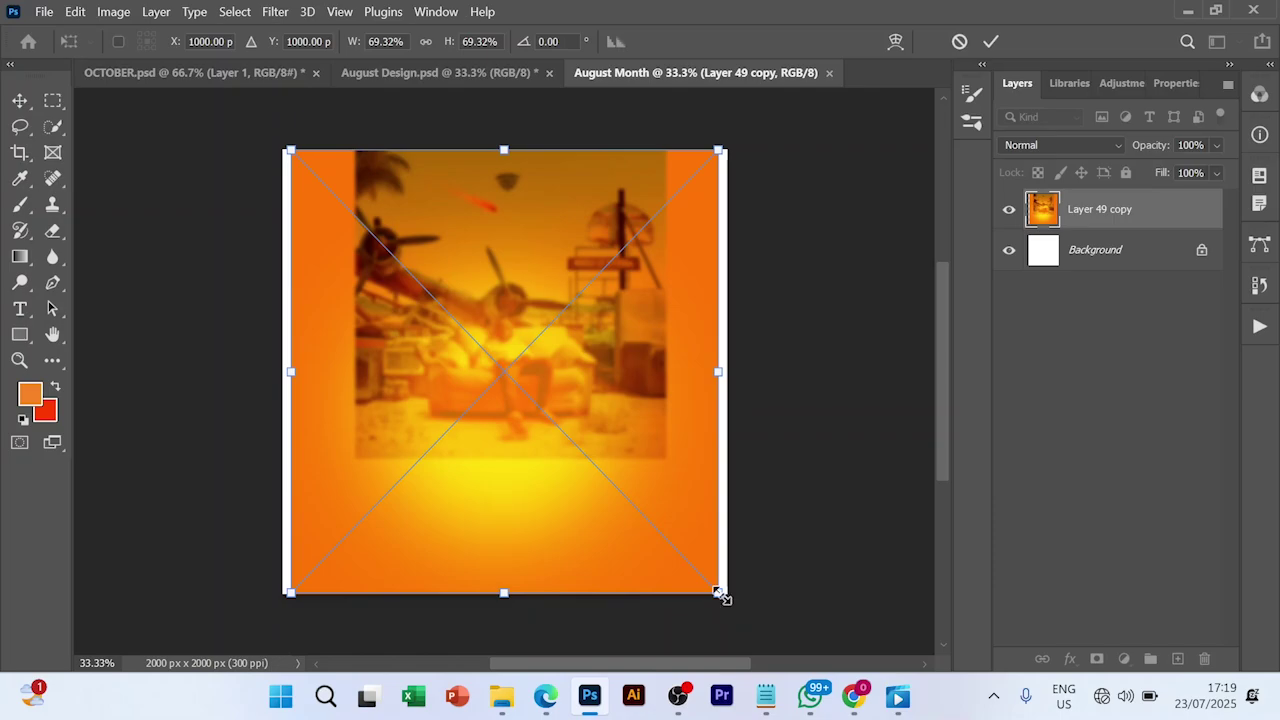
drag(719, 593, 790, 652)
drag(626, 293, 777, 251)
key(Return)
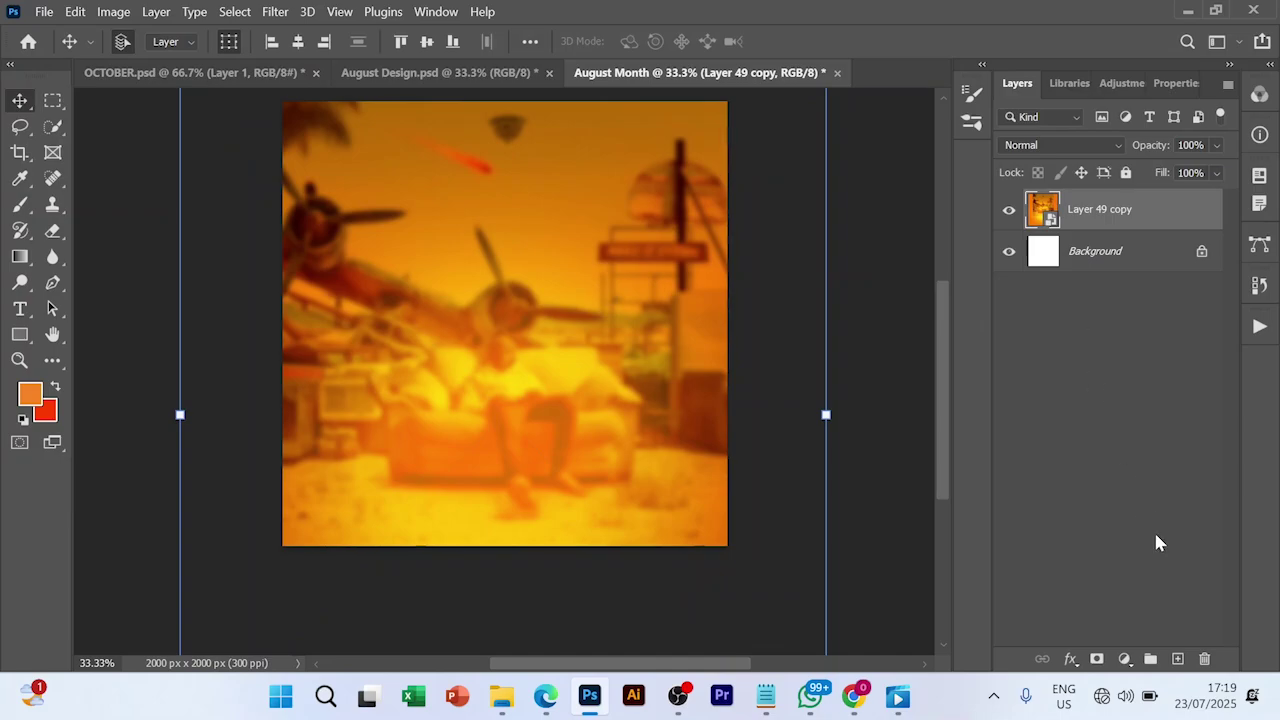
Step: Add a Gradient Map adjustment layer over the photo and open its gradient for editing
click(1125, 660)
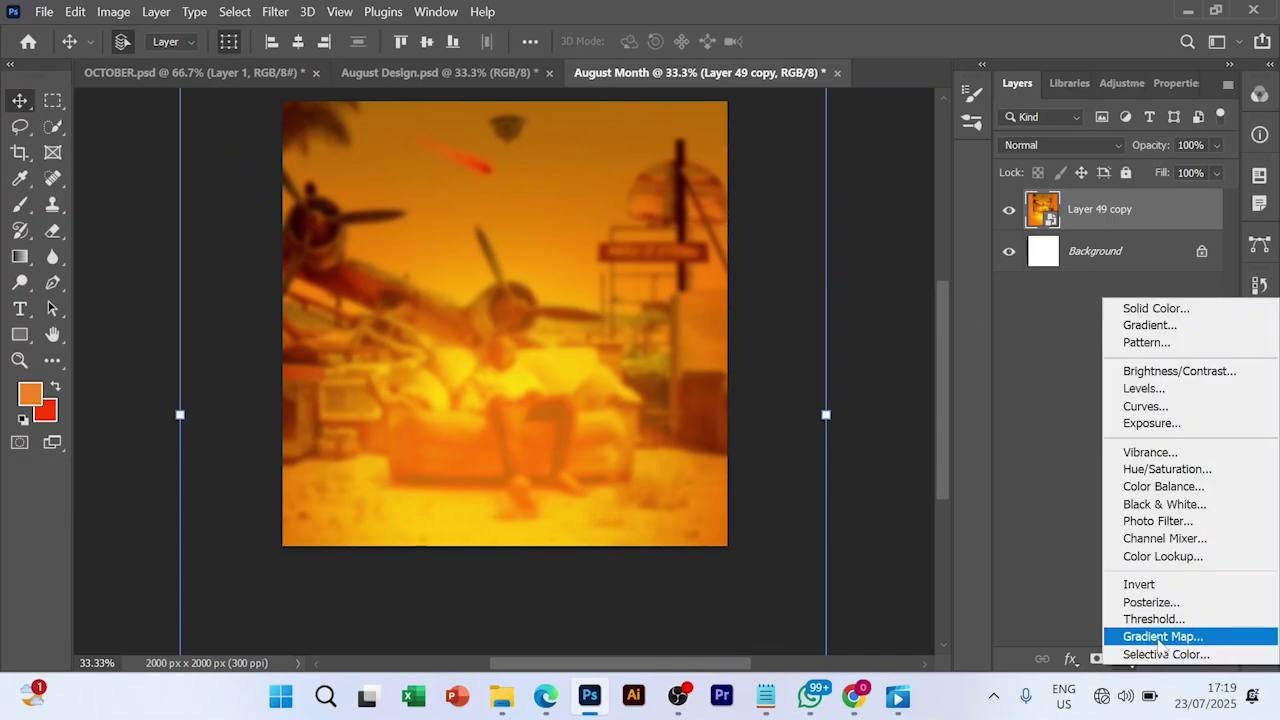
click(1160, 638)
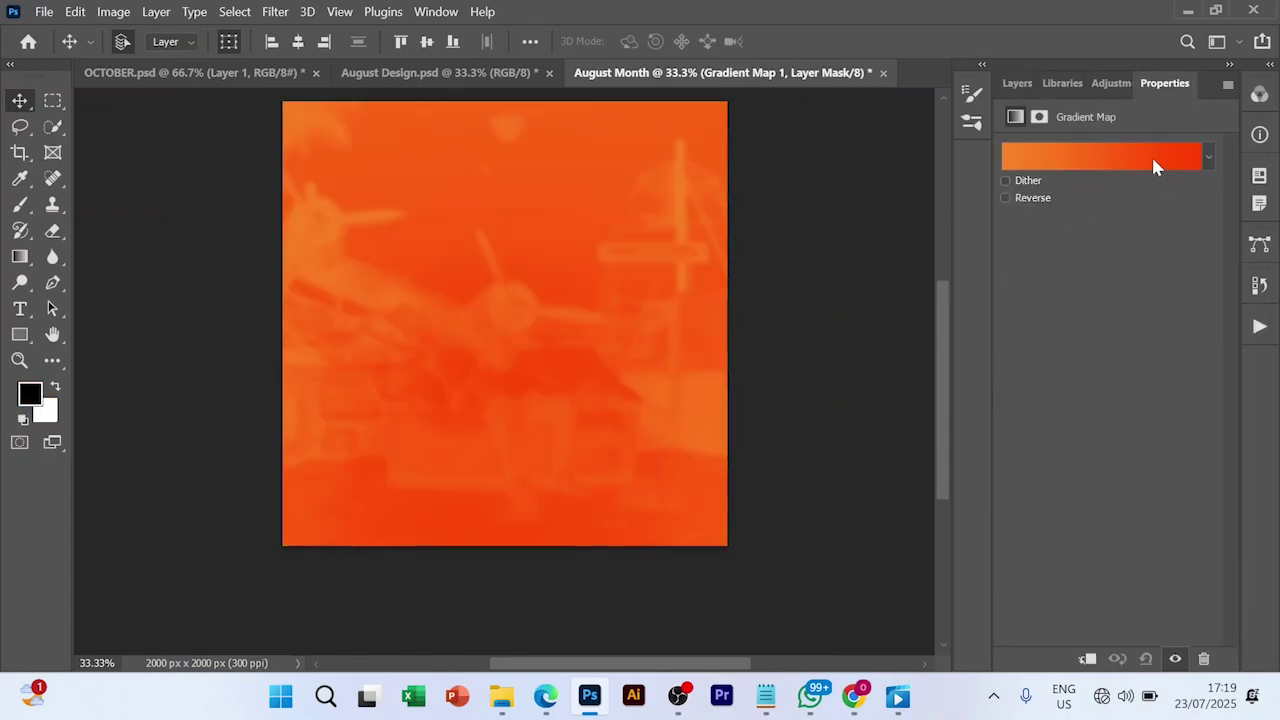
click(1152, 165)
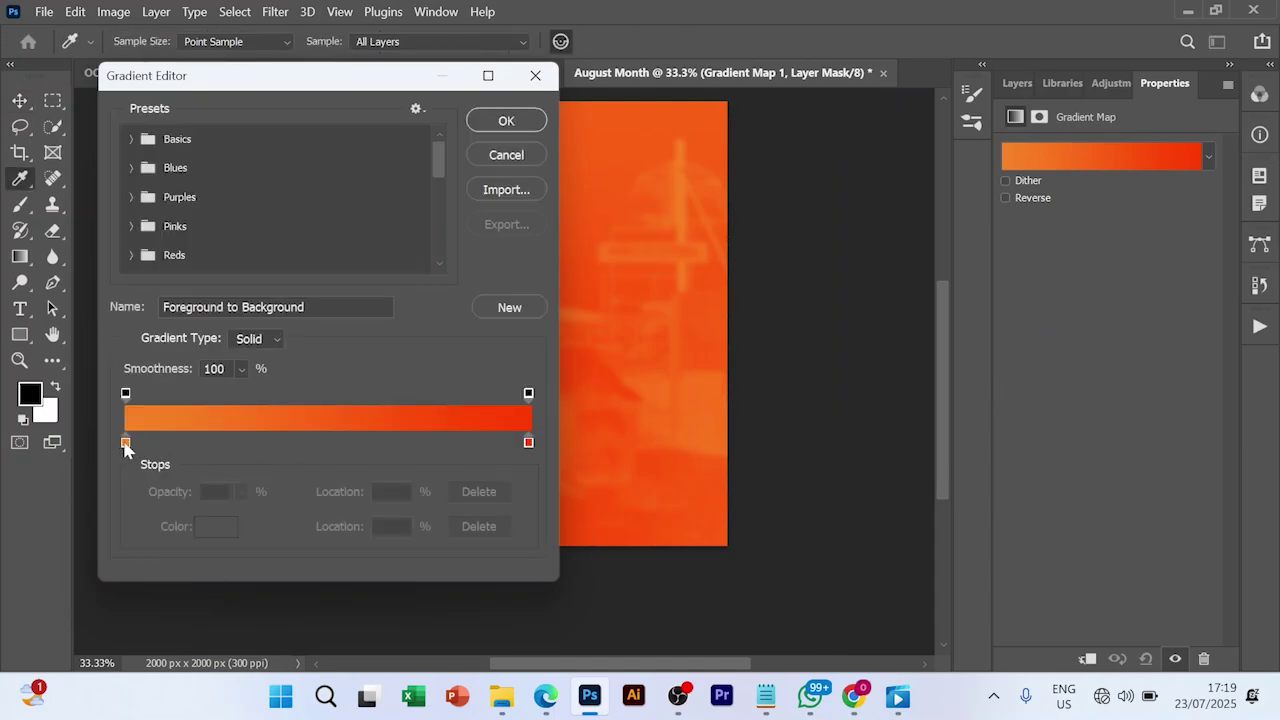
Step: Set the gradient's starting stop colour to F76E00, copied from the notes
click(125, 443)
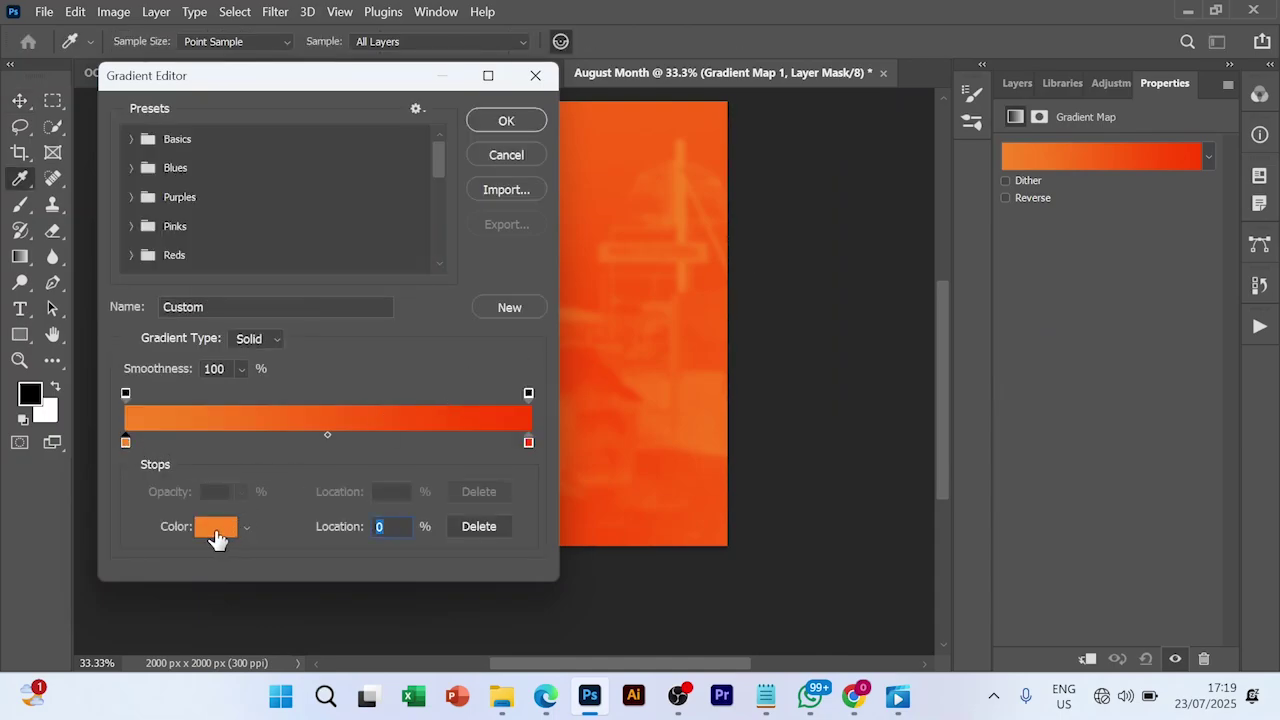
click(217, 528)
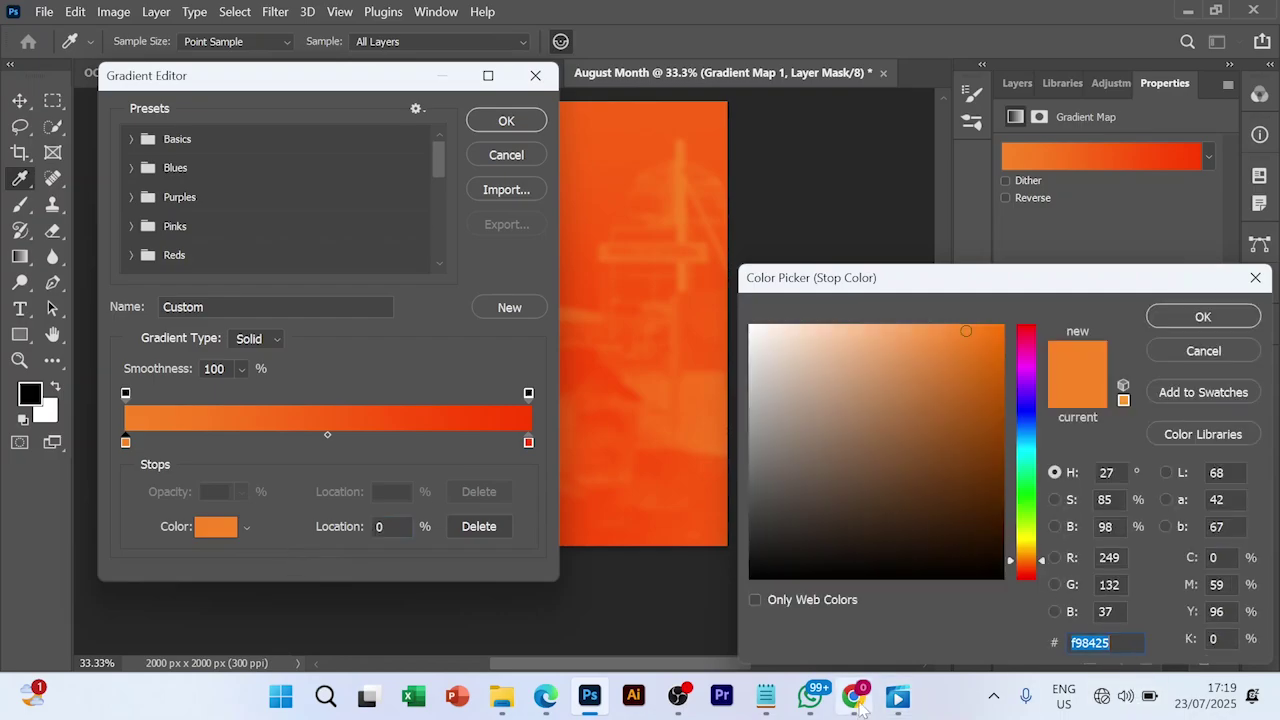
click(768, 698)
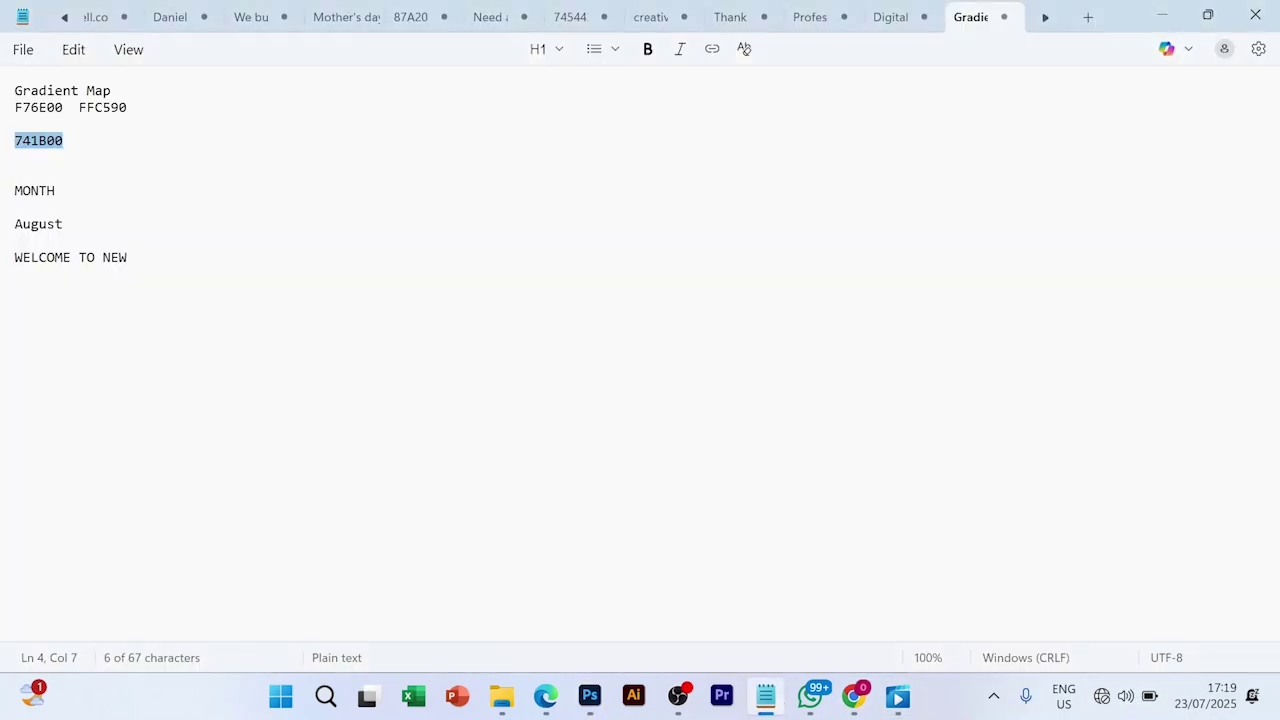
click(63, 107)
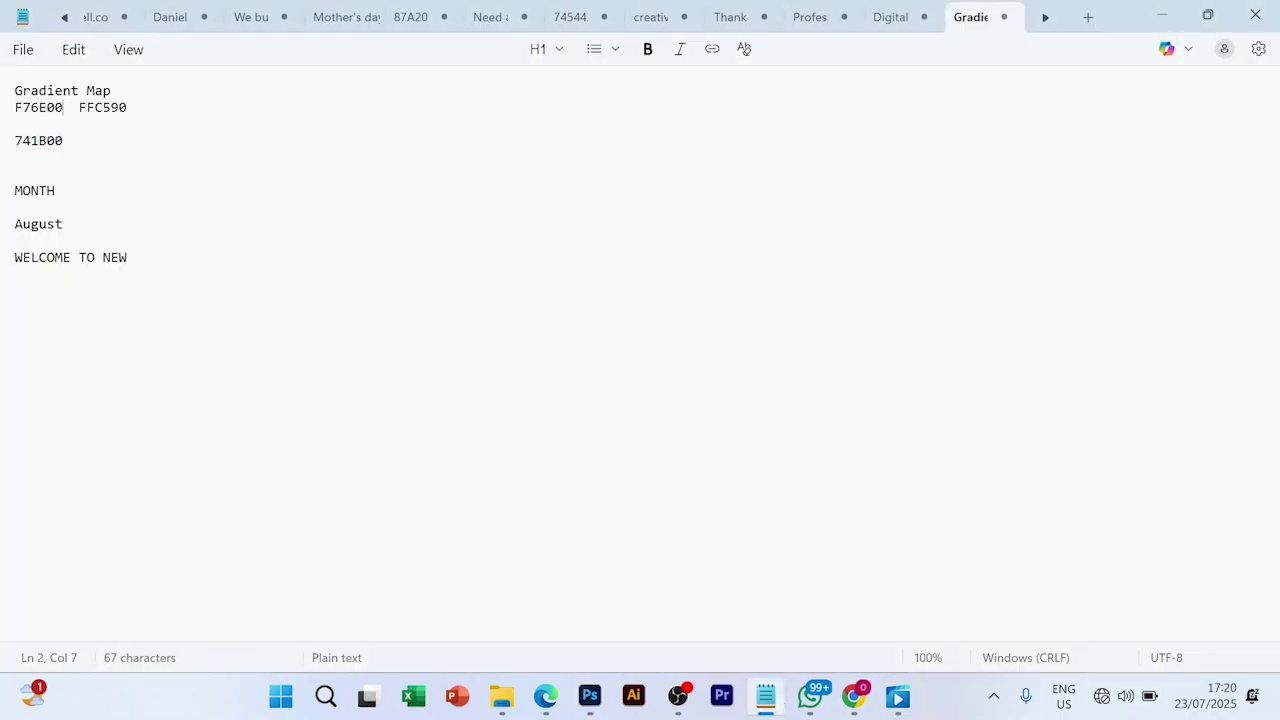
key(shift+Down)
double_click(38, 107)
key(ctrl+c)
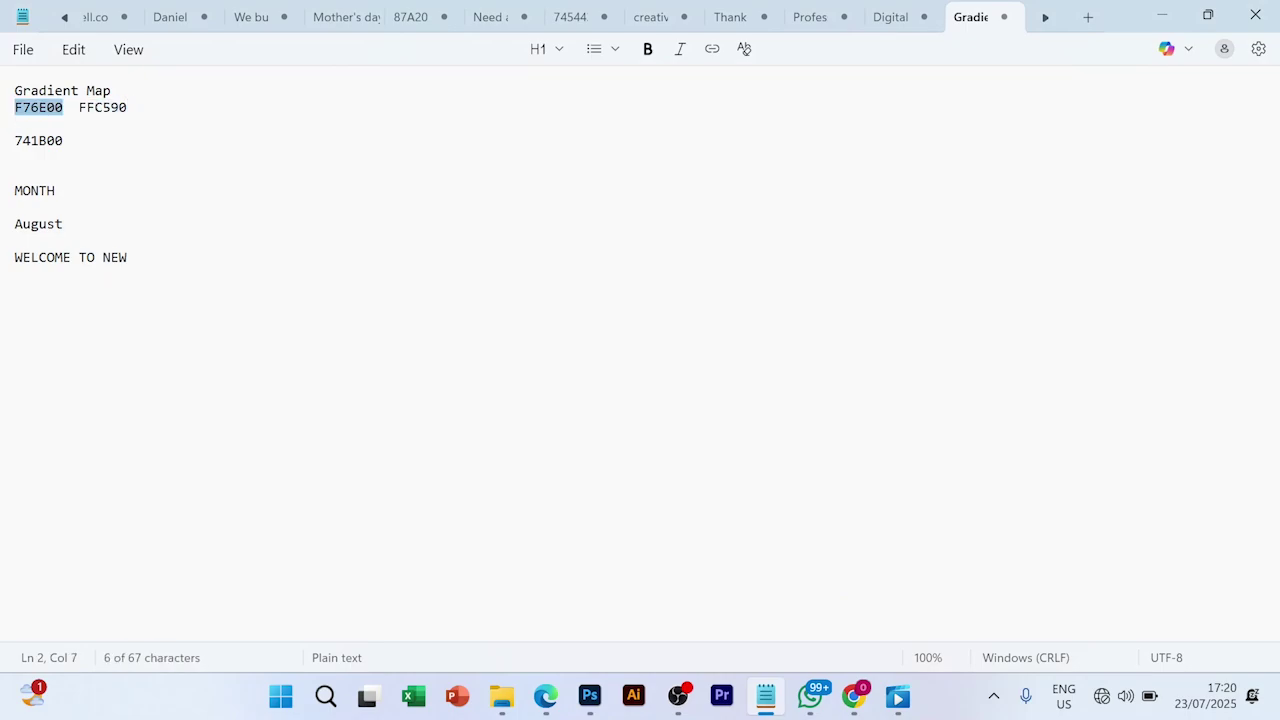
click(590, 694)
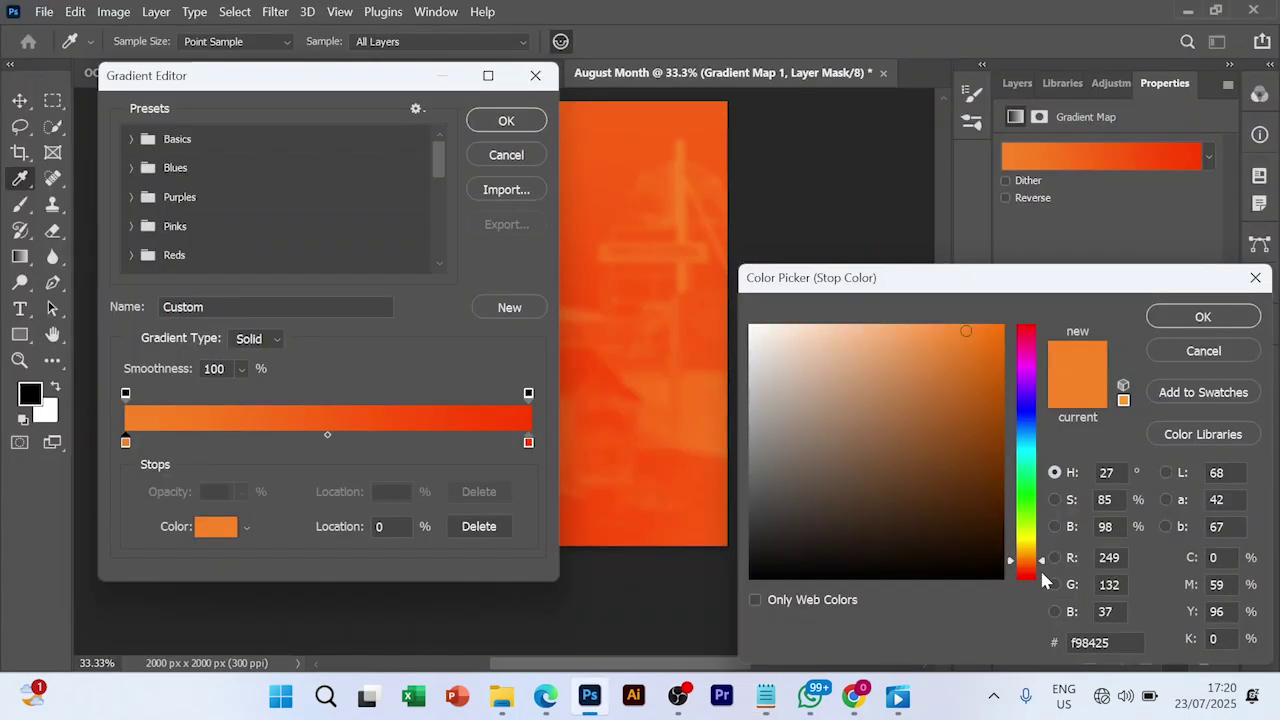
click(1090, 643)
key(ctrl+v)
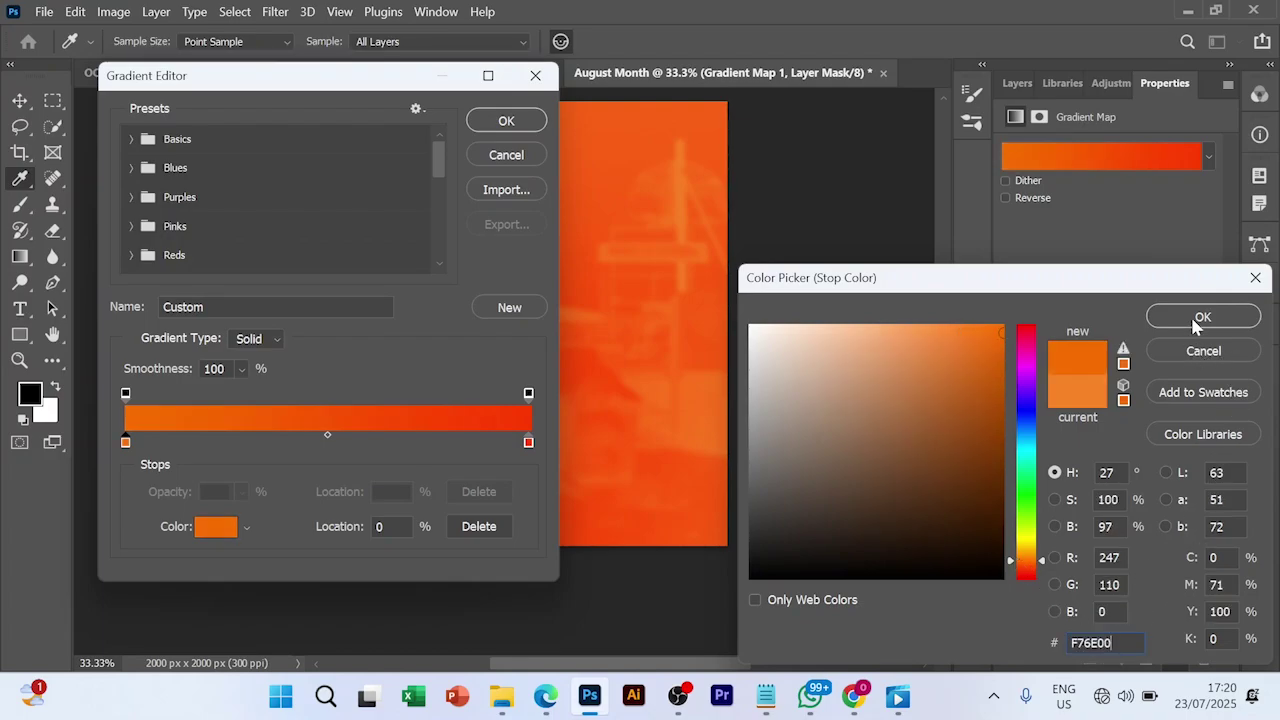
click(1197, 318)
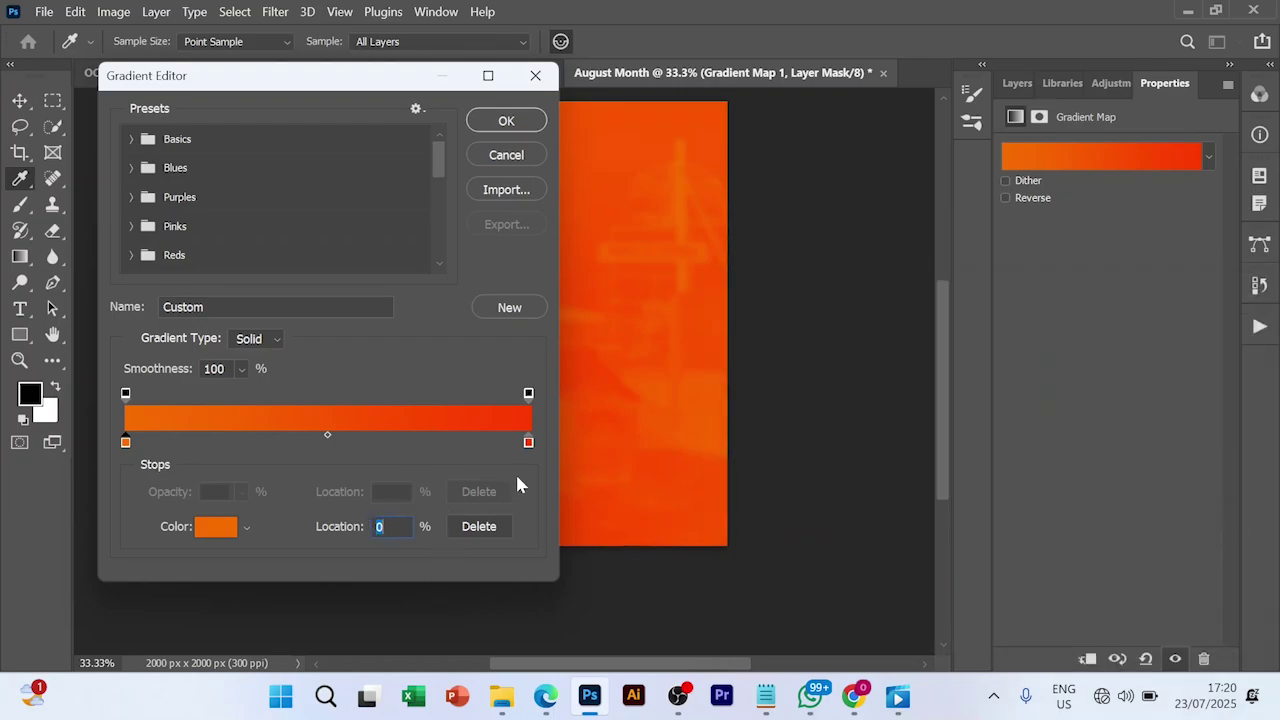
Step: Set the gradient's ending stop to FFC590 from the notes and accept the orange-to-peach gradient
click(529, 443)
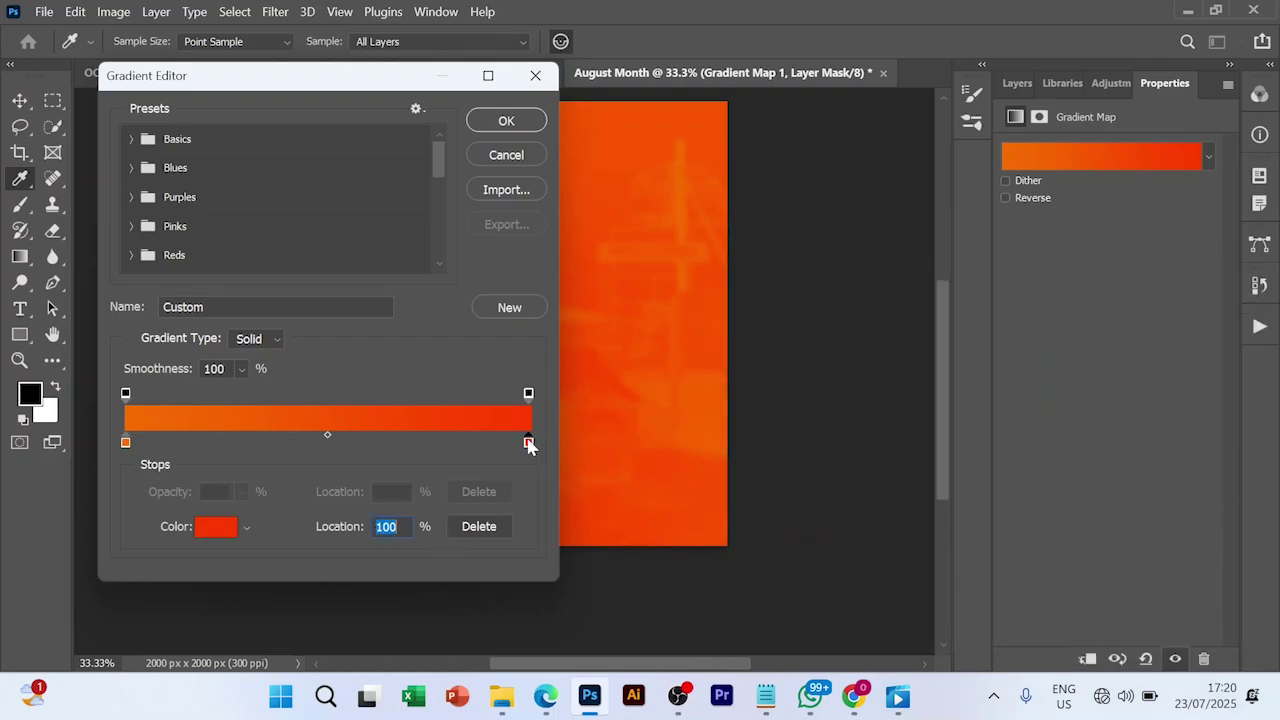
click(217, 529)
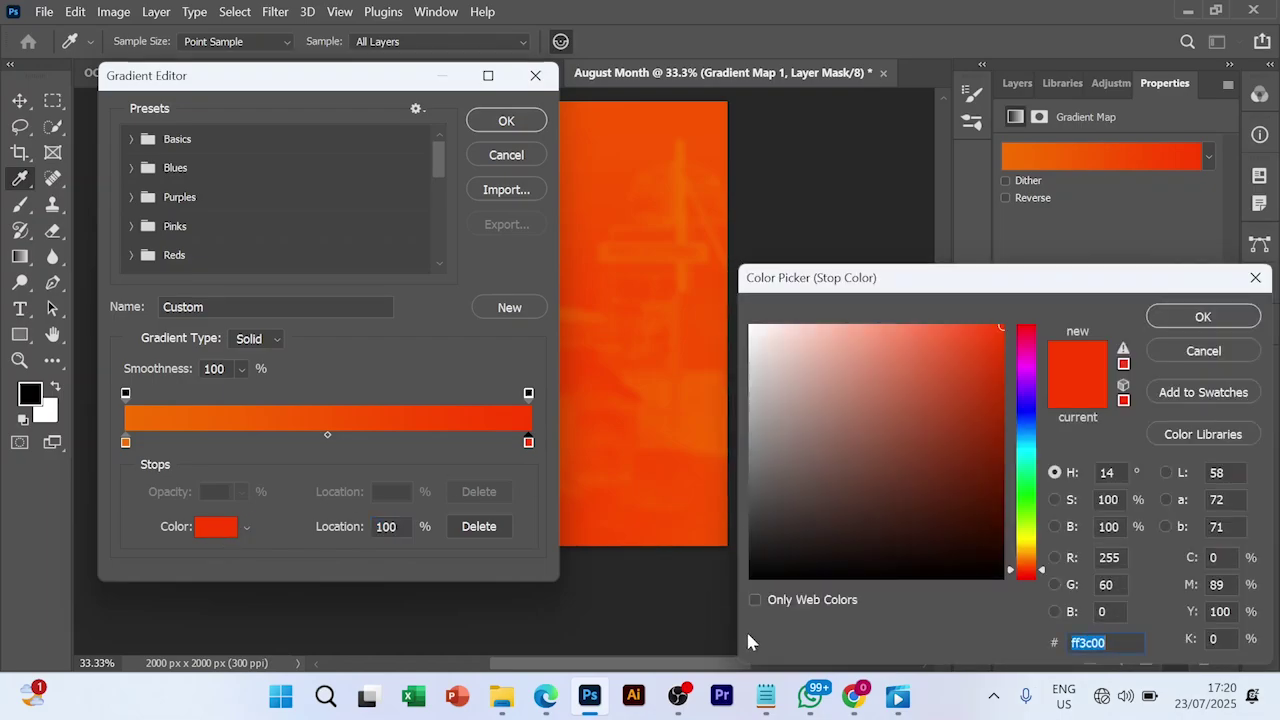
click(770, 698)
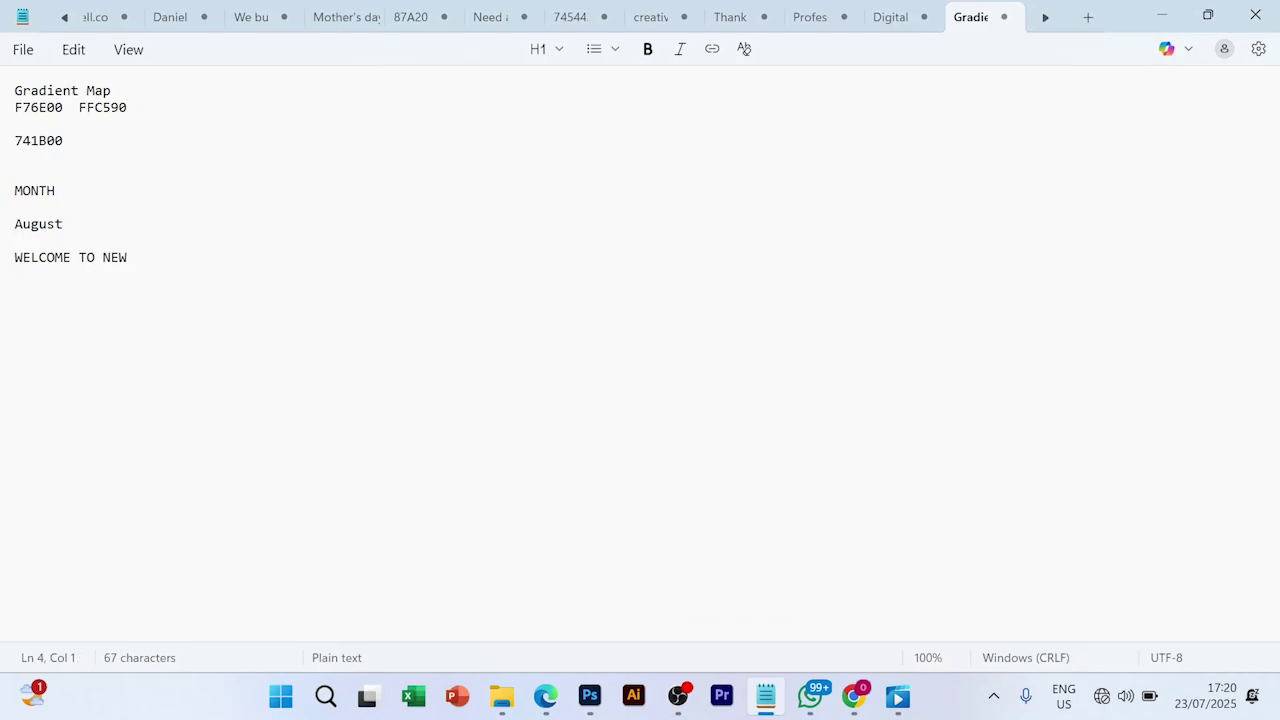
drag(80, 107, 135, 124)
key(ctrl+c)
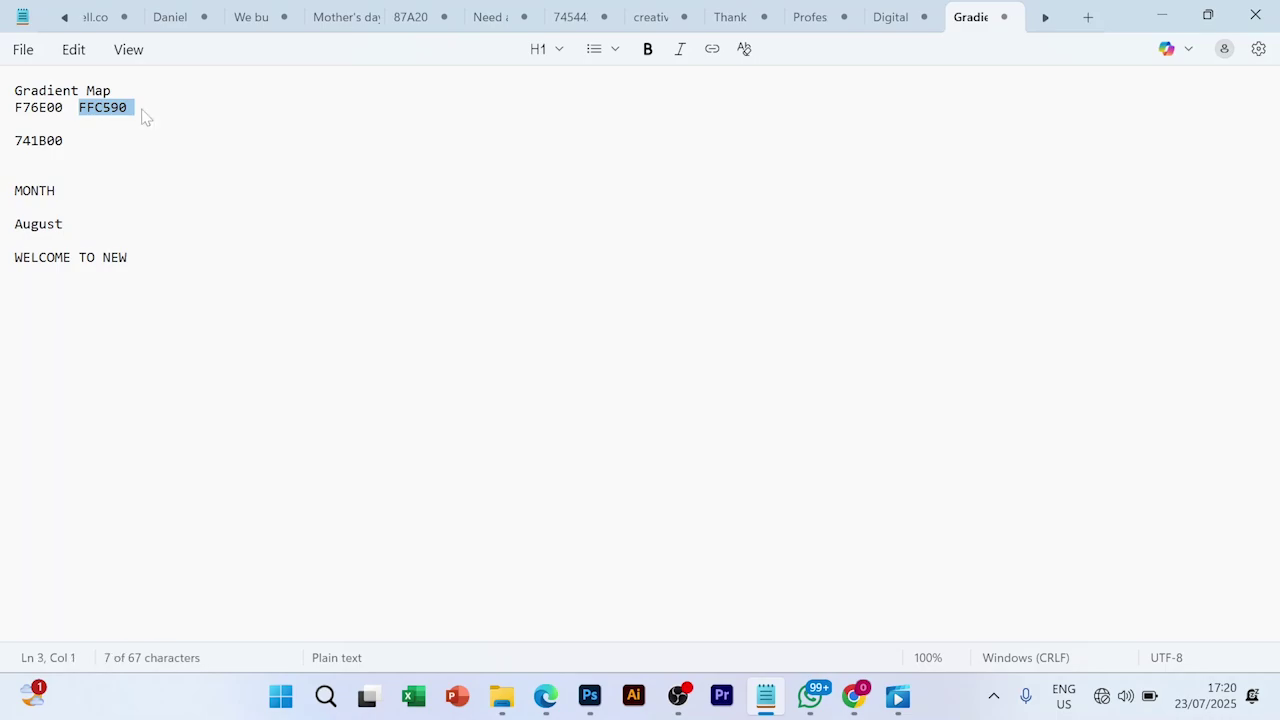
click(589, 695)
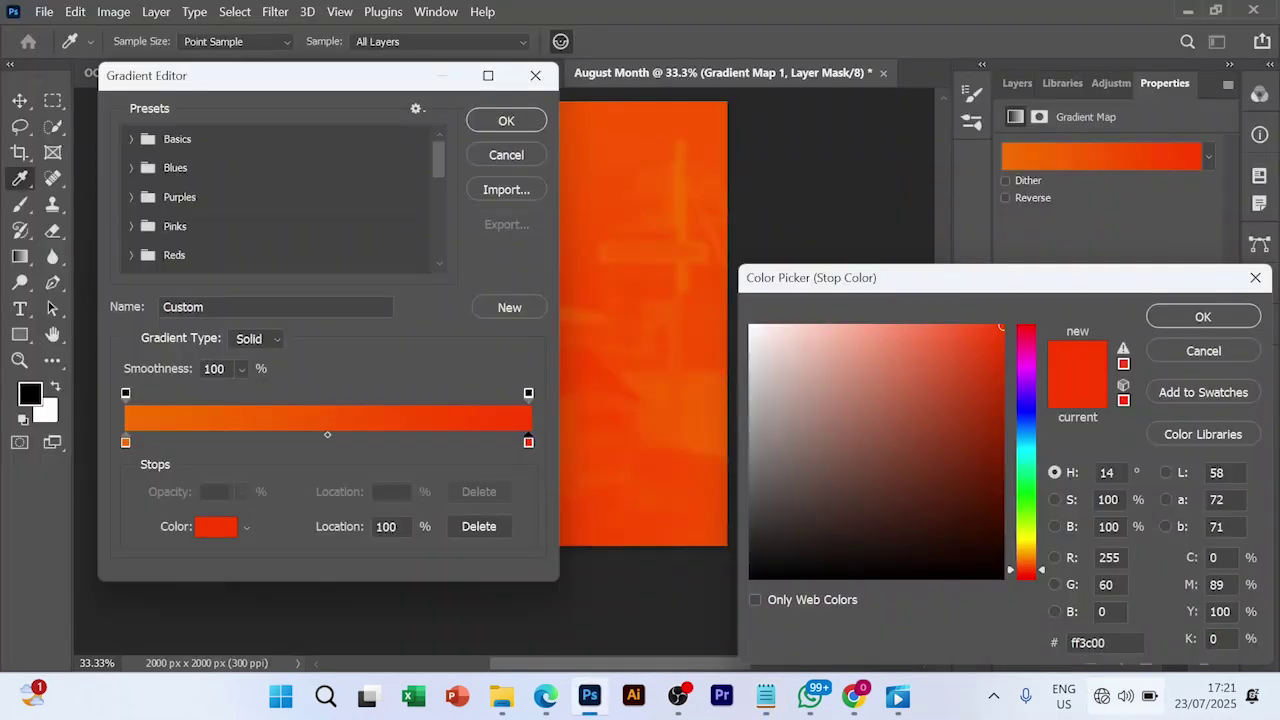
click(1108, 645)
key(ctrl+v)
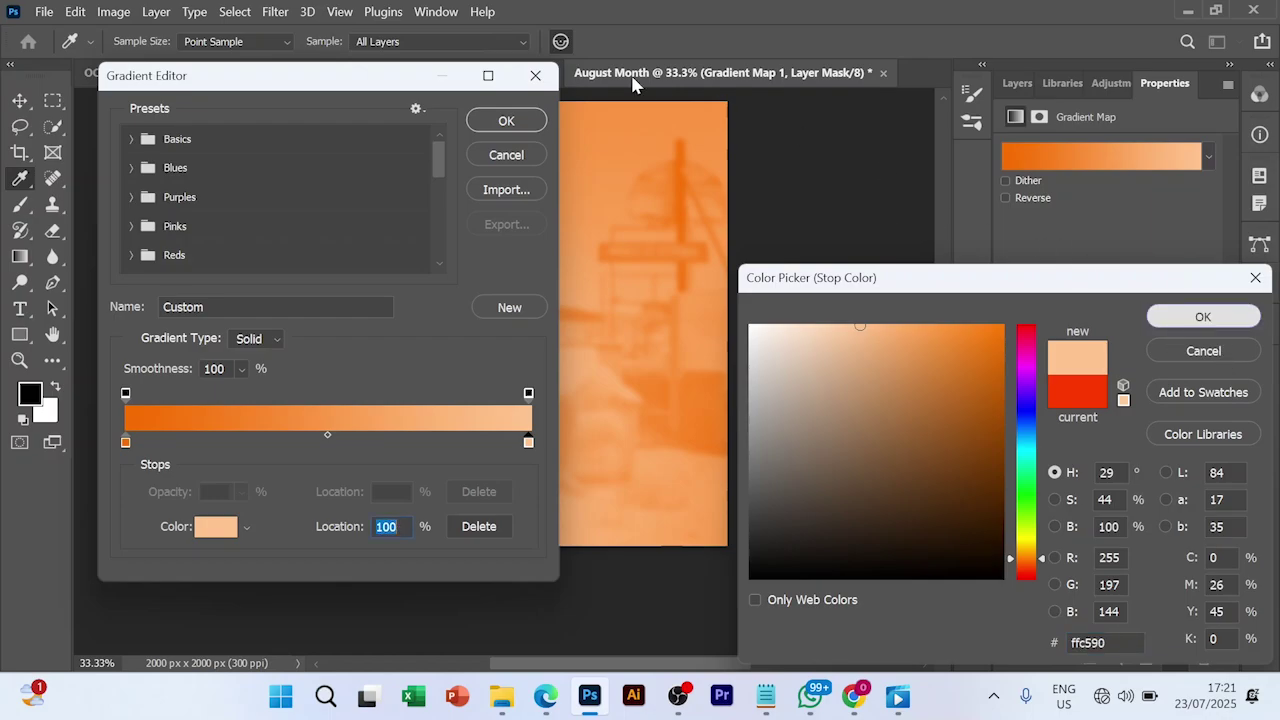
click(1200, 318)
click(507, 122)
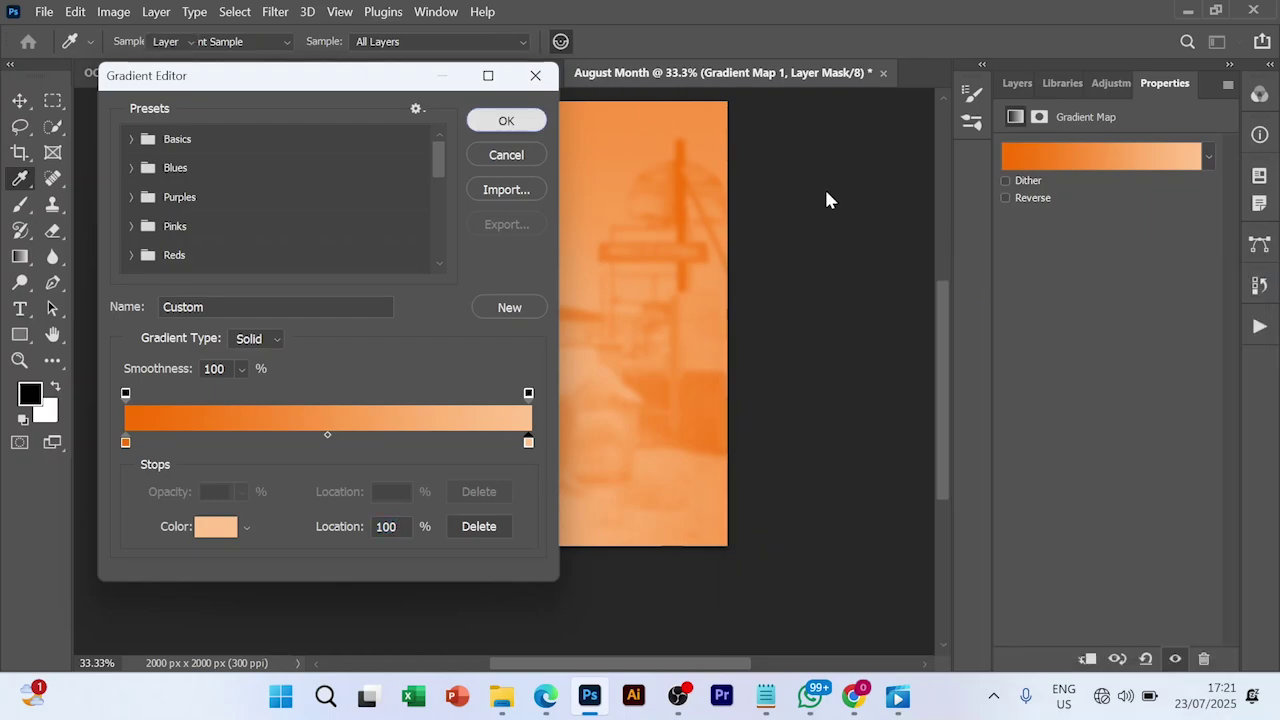
key(v)
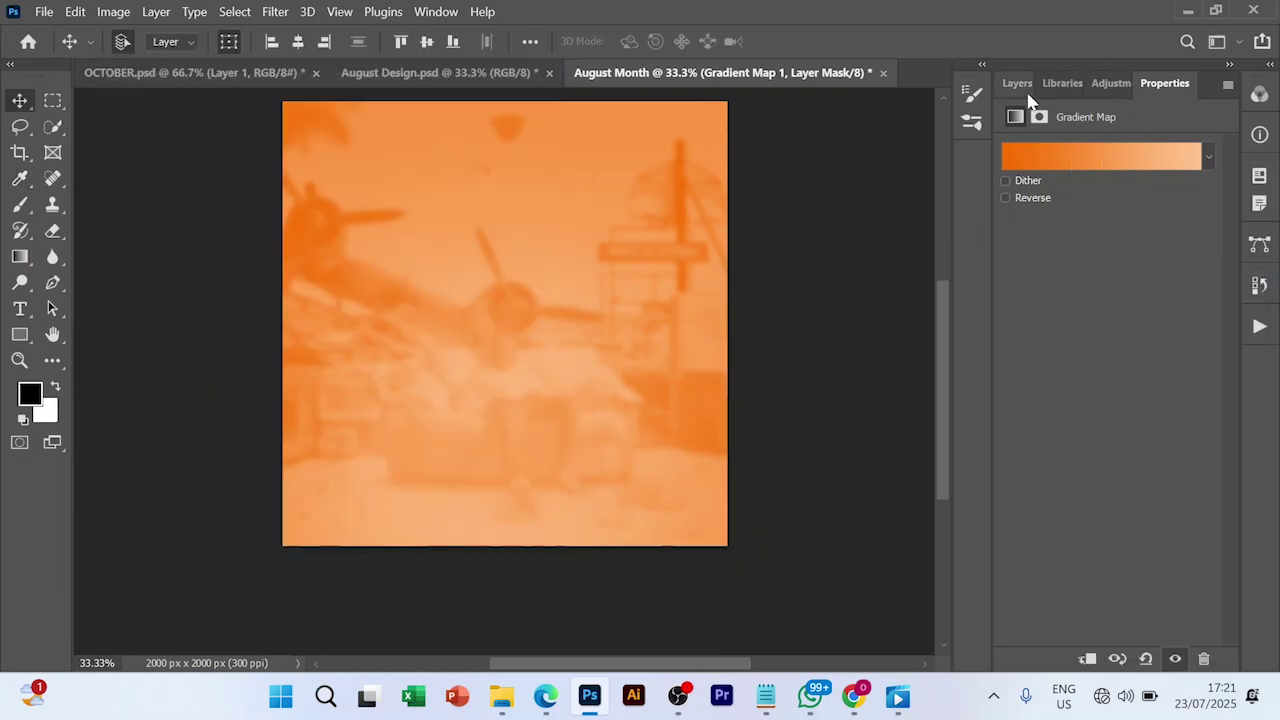
Step: Group the photo and its Gradient Map into a layer group named BG
click(1018, 84)
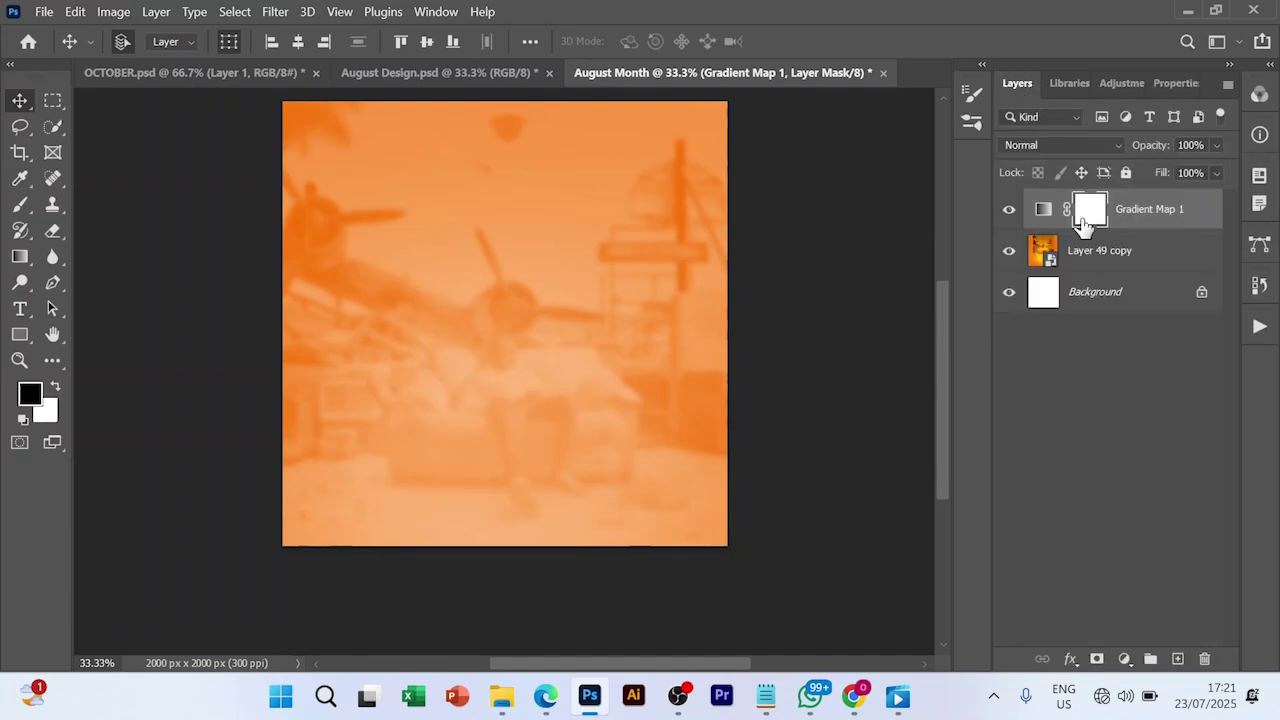
click(1158, 268)
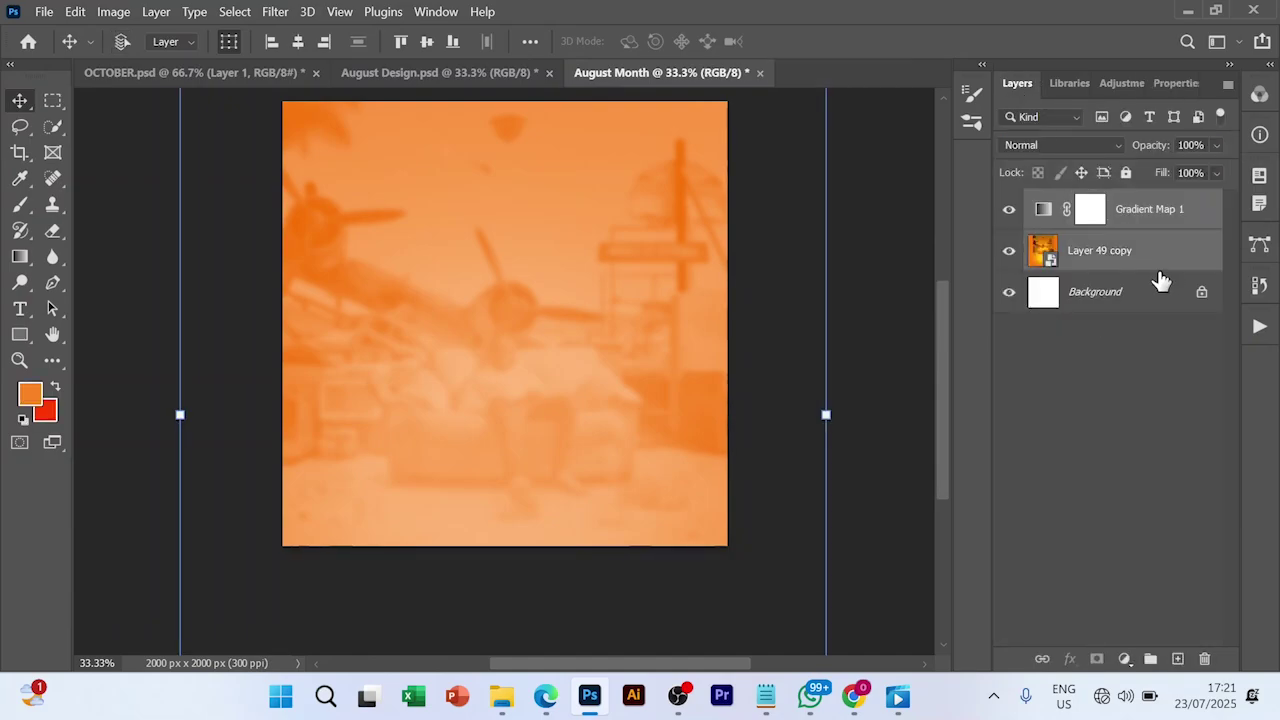
key(ctrl+g)
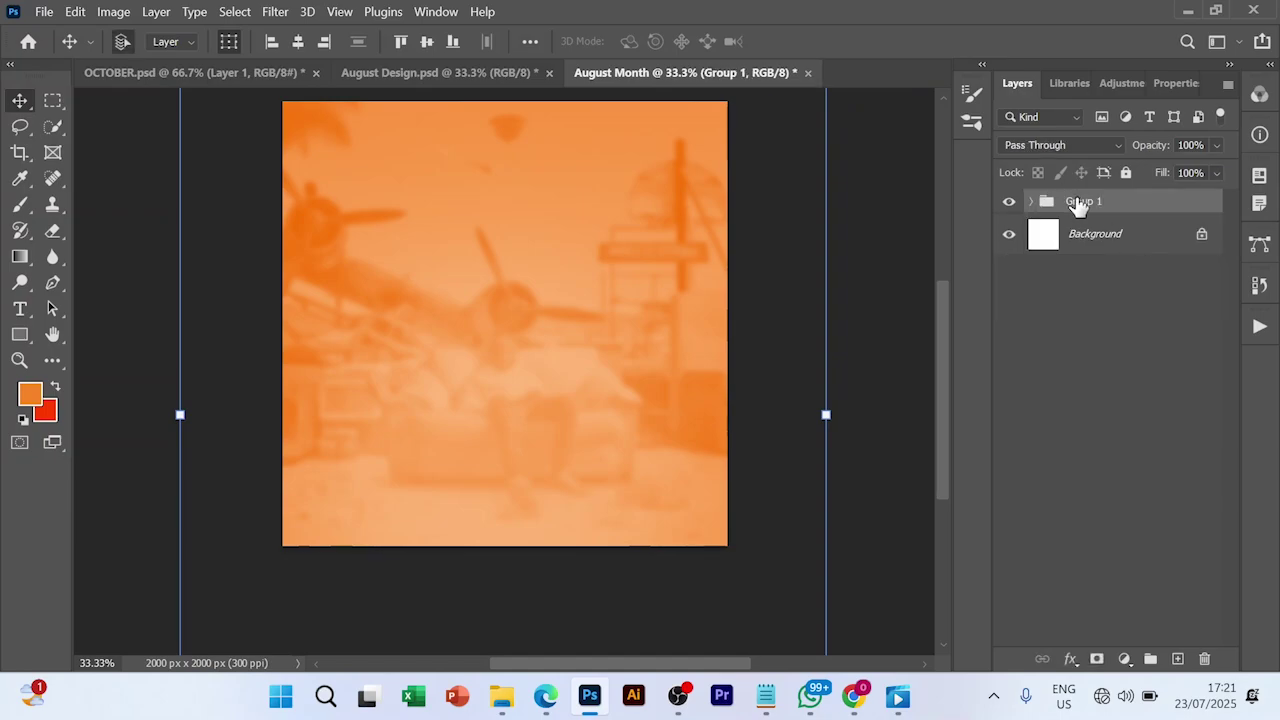
double_click(1078, 203)
text(G)
key(Return)
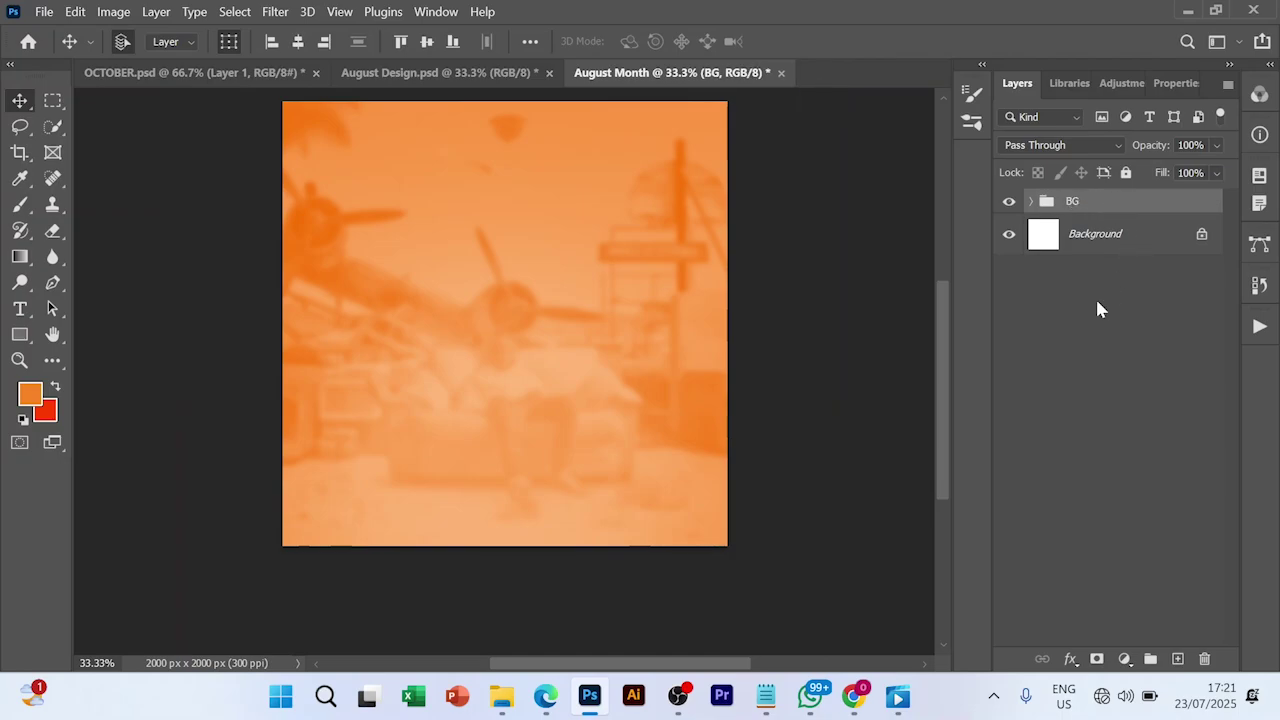
click(1058, 206)
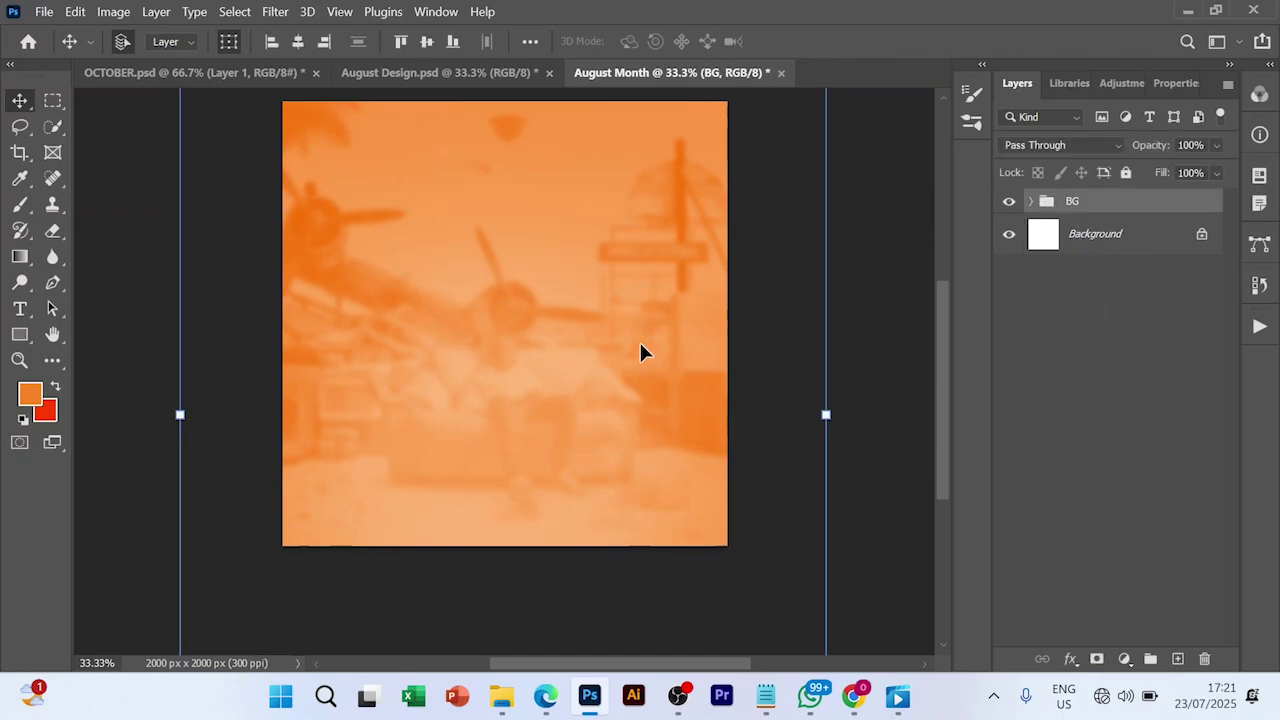
scroll(640, 349, up, 2)
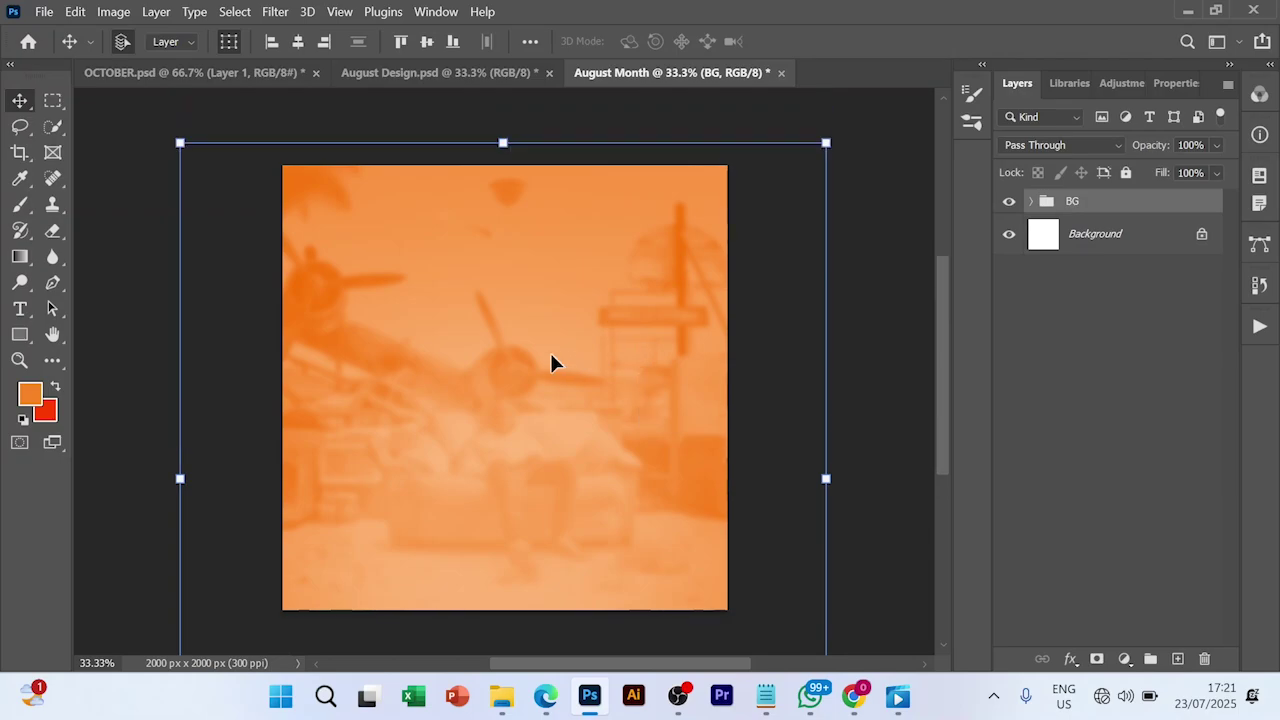
Step: Create a text layer in the middle of the poster with 'MO' typed and all of it selected
key(t)
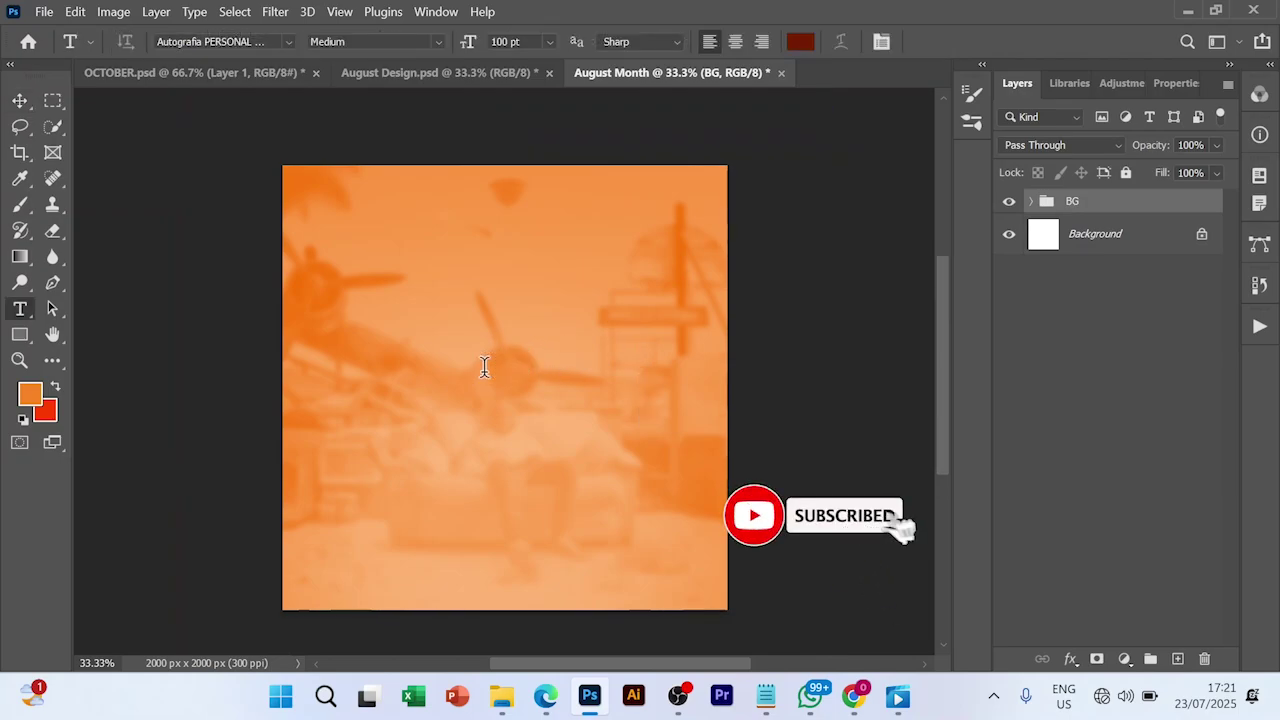
click(484, 366)
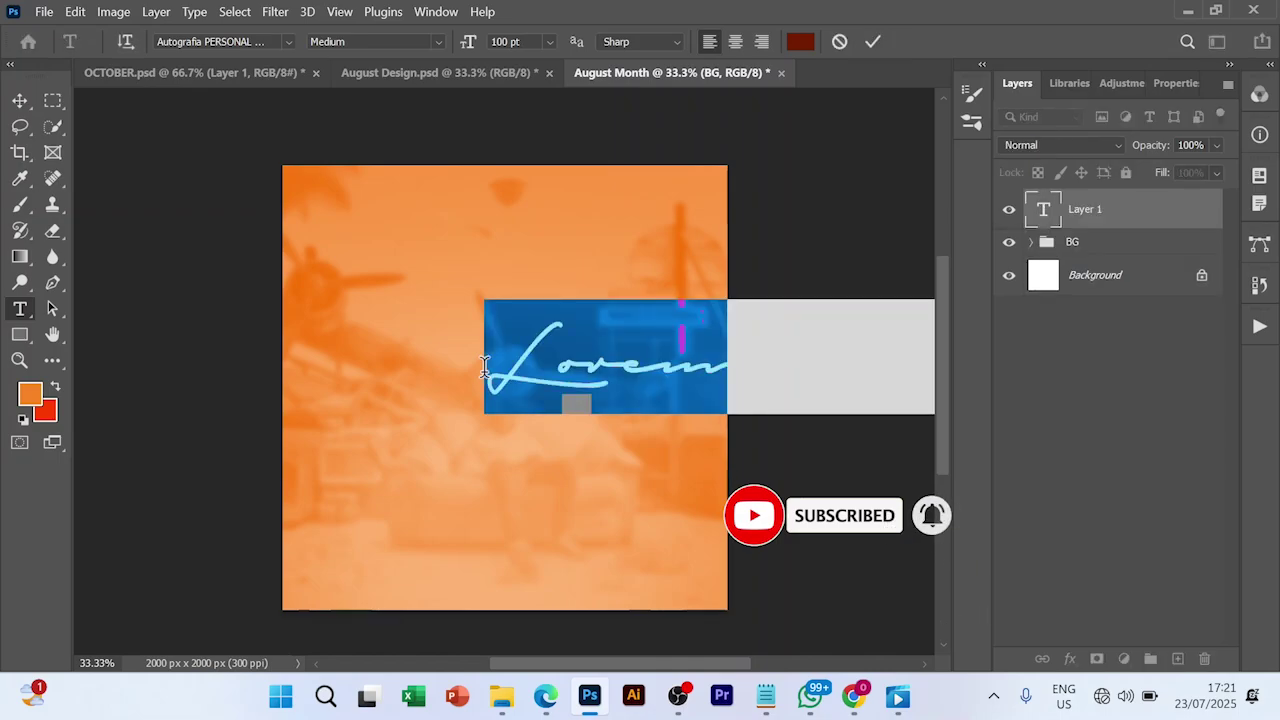
text(MO)
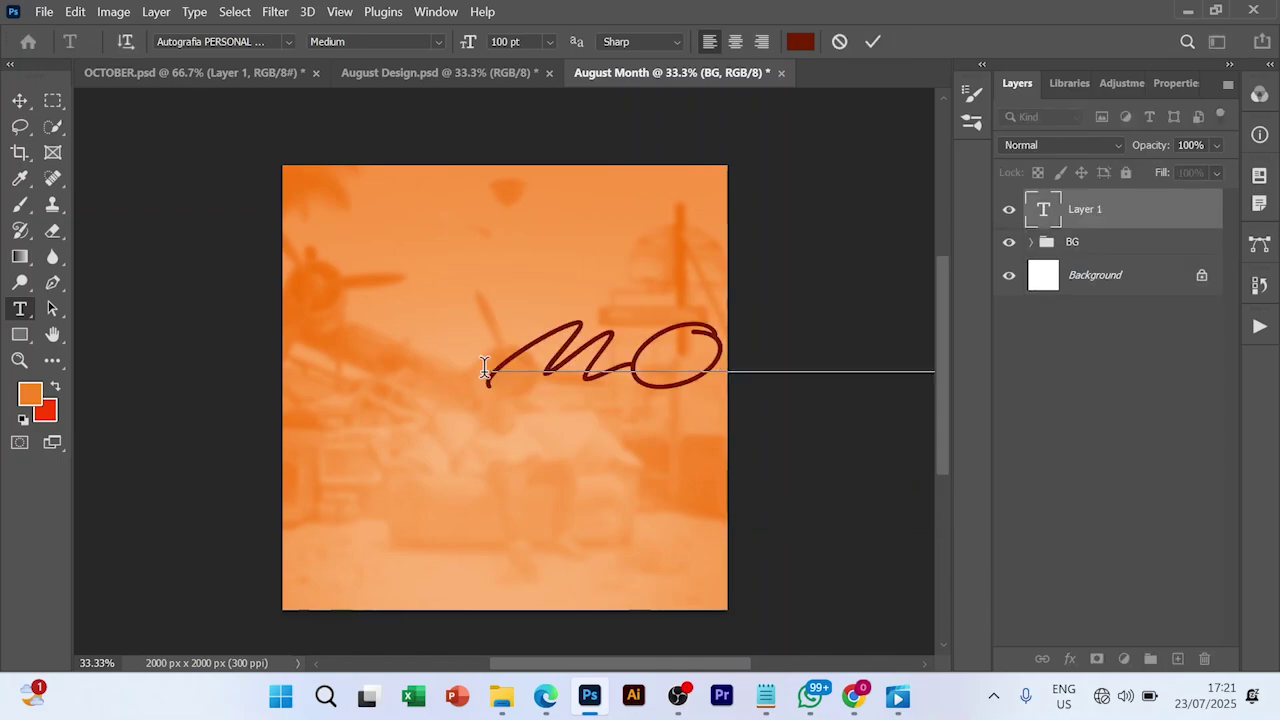
key(ctrl+a)
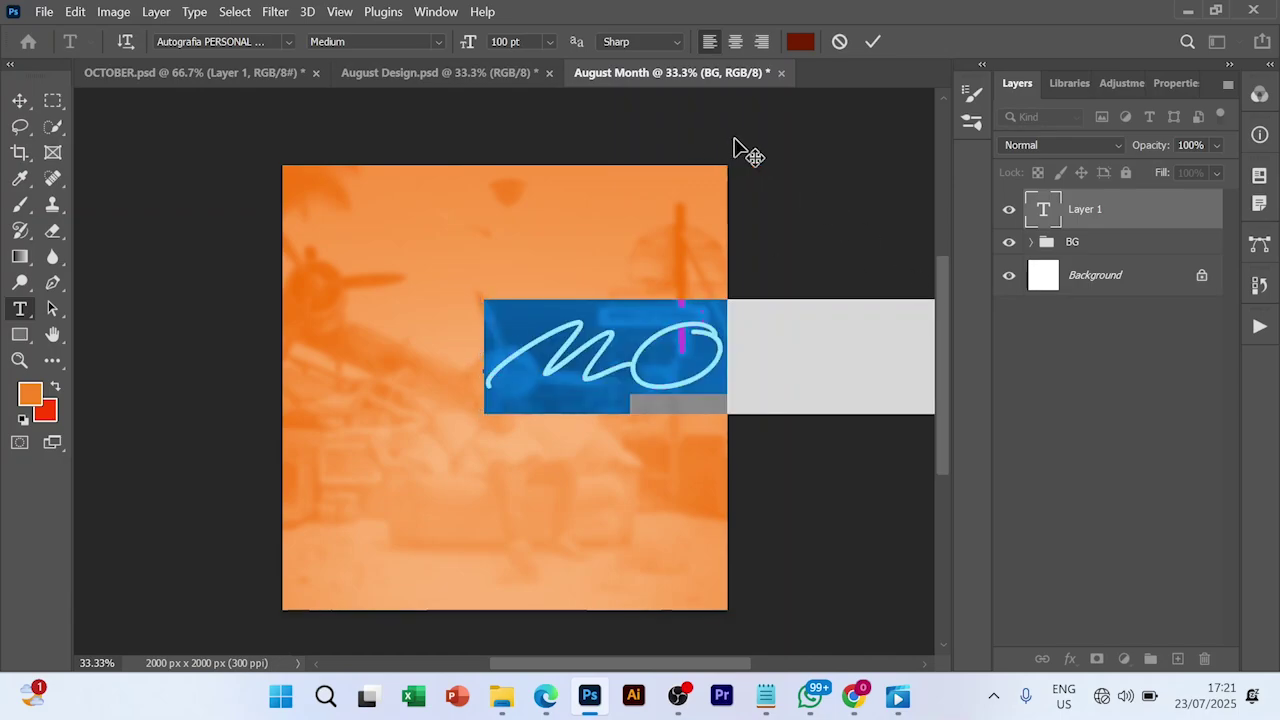
click(1177, 86)
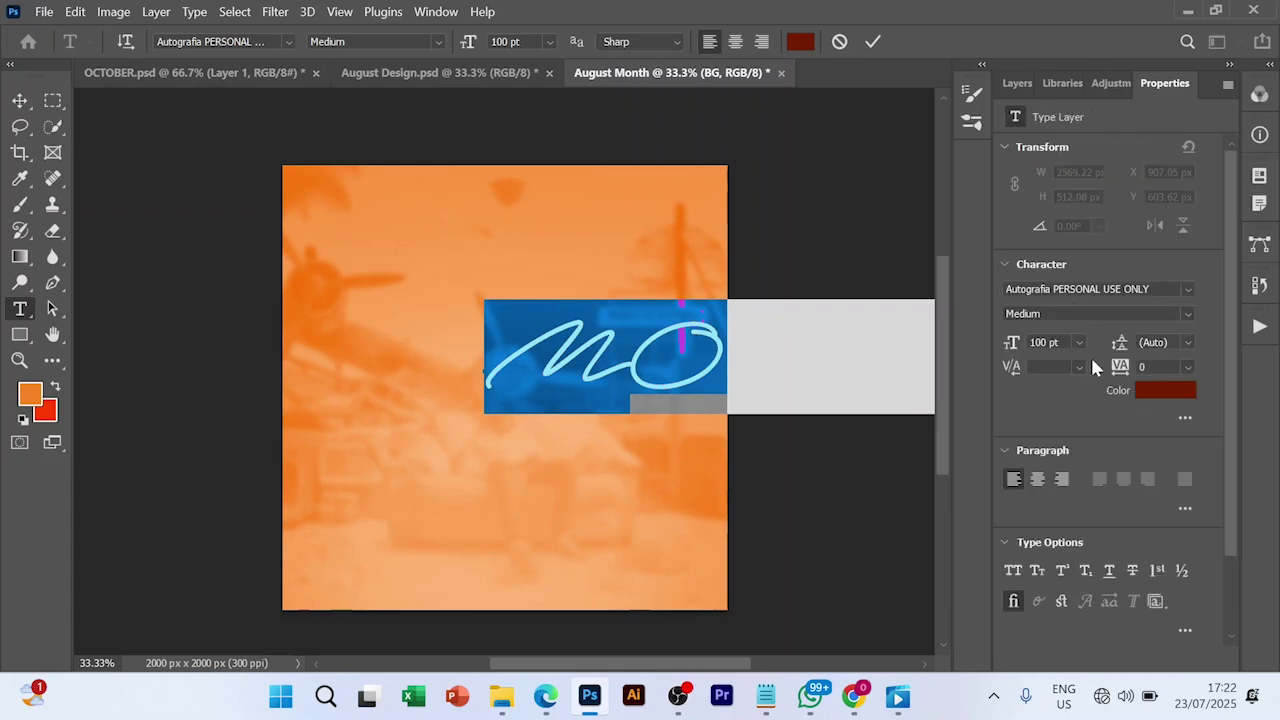
Step: Make the title text white (FFFFFF)
key(ctrl+h)
click(1165, 390)
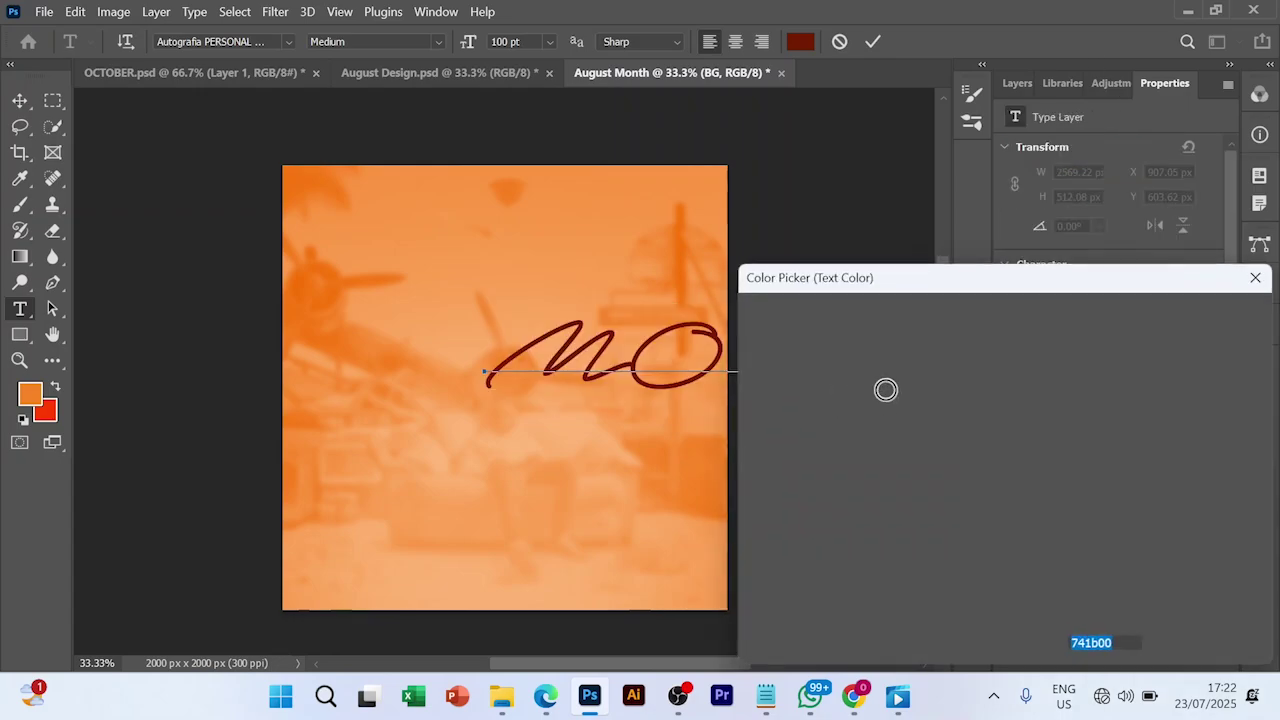
text(FFFFFF)
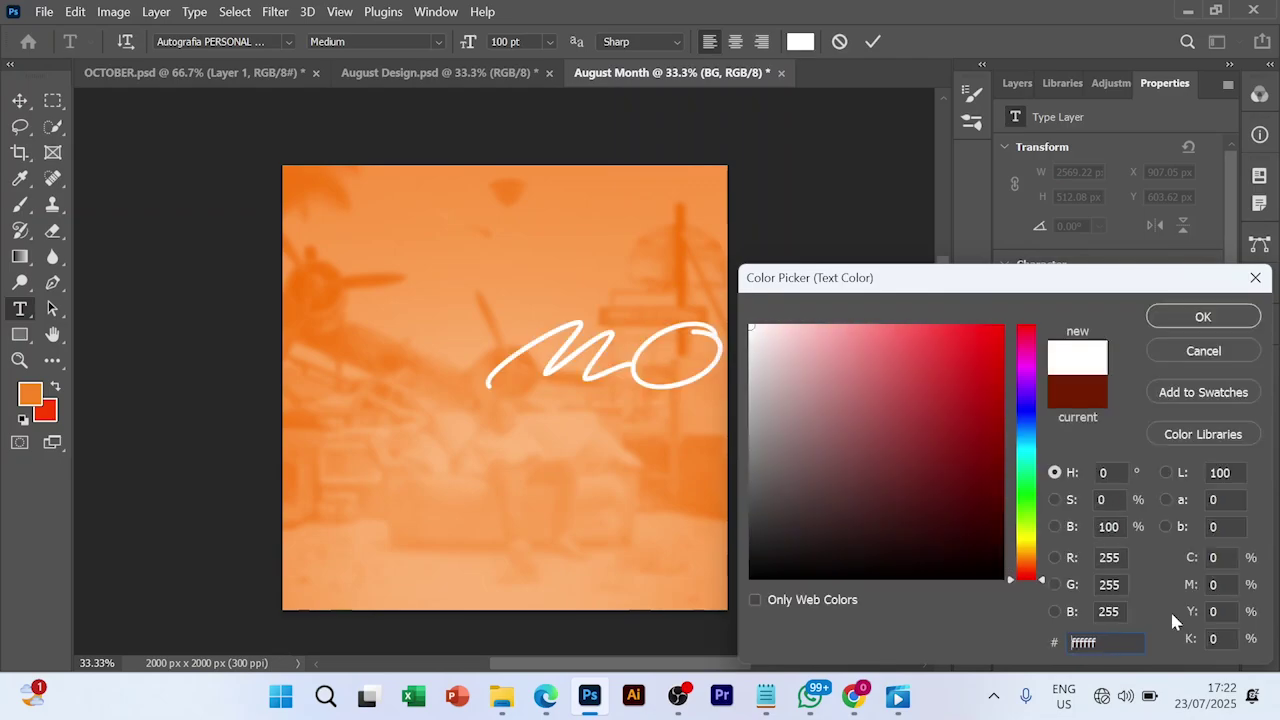
key(Return)
key(ctrl+h)
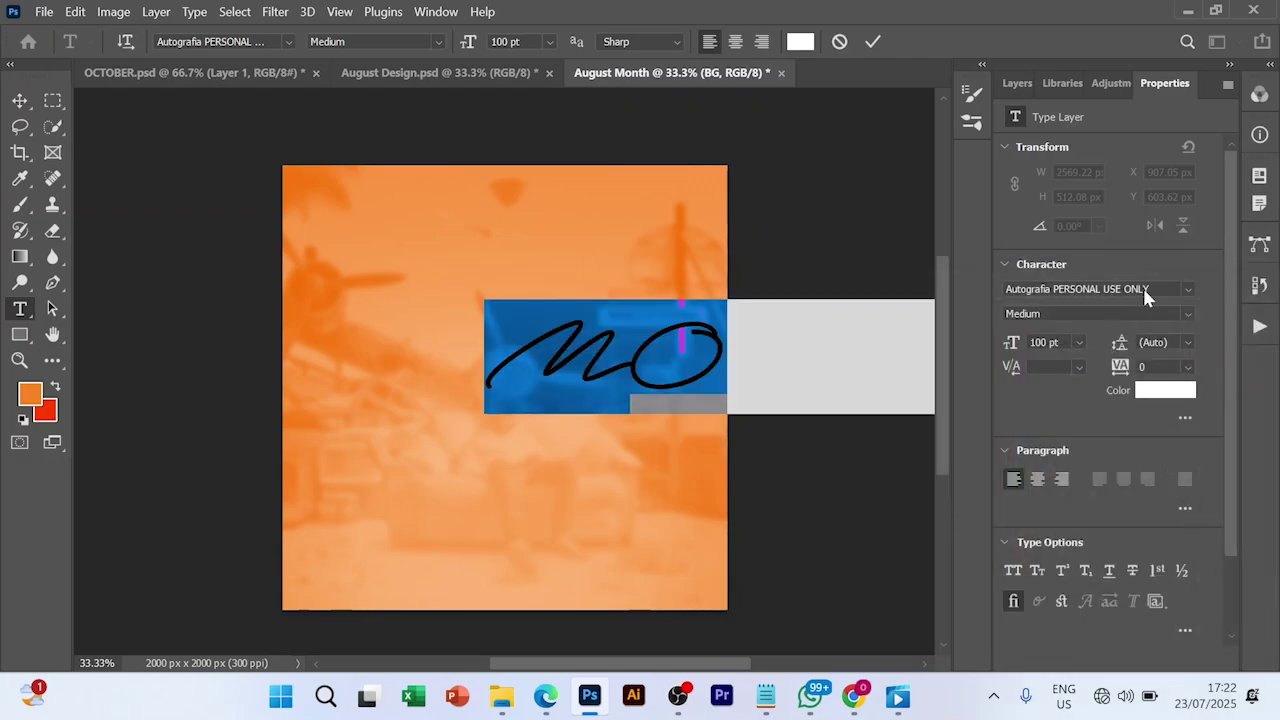
Step: Set the title font to Steelfish Bold at 210 pt
click(1168, 288)
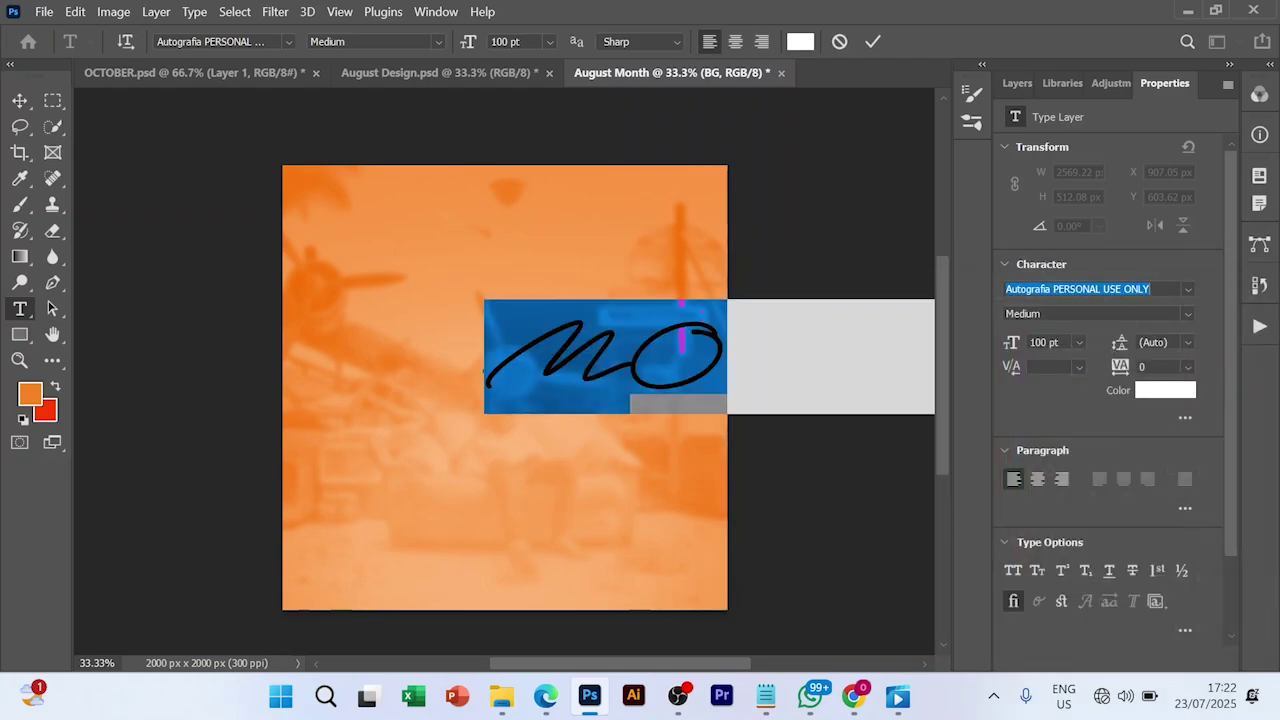
click(1189, 289)
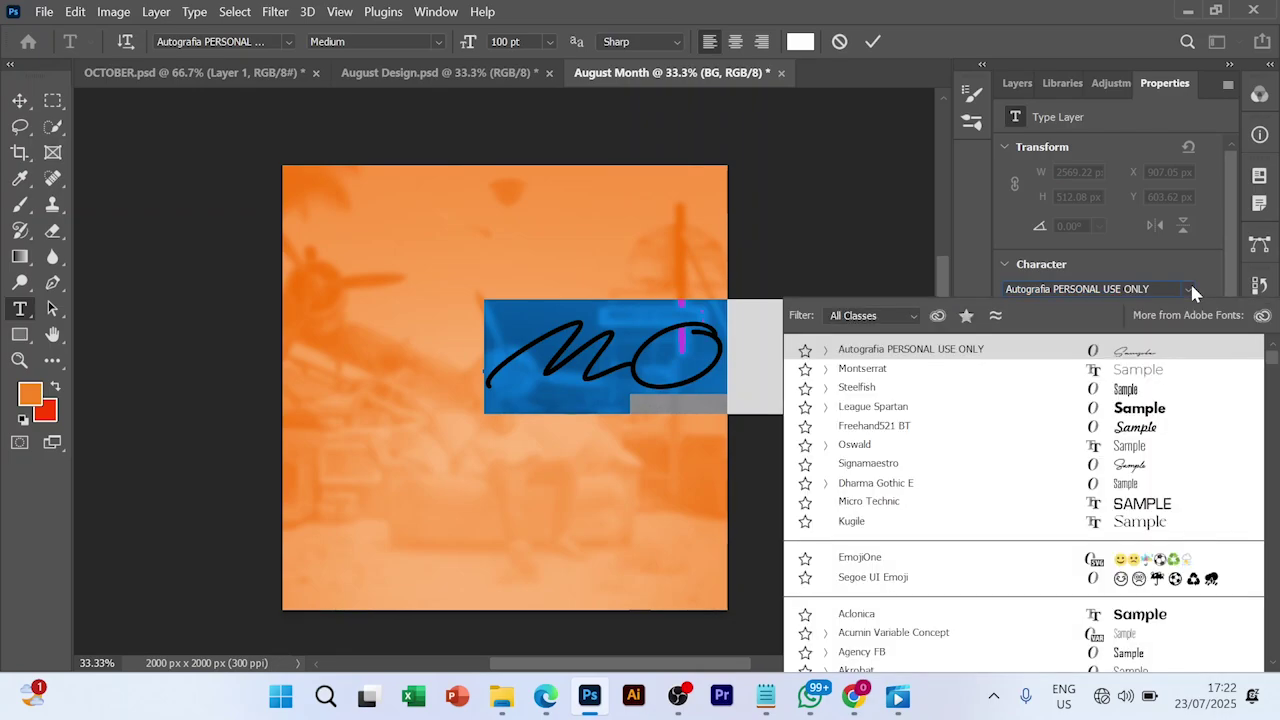
click(860, 387)
click(1050, 314)
click(1055, 372)
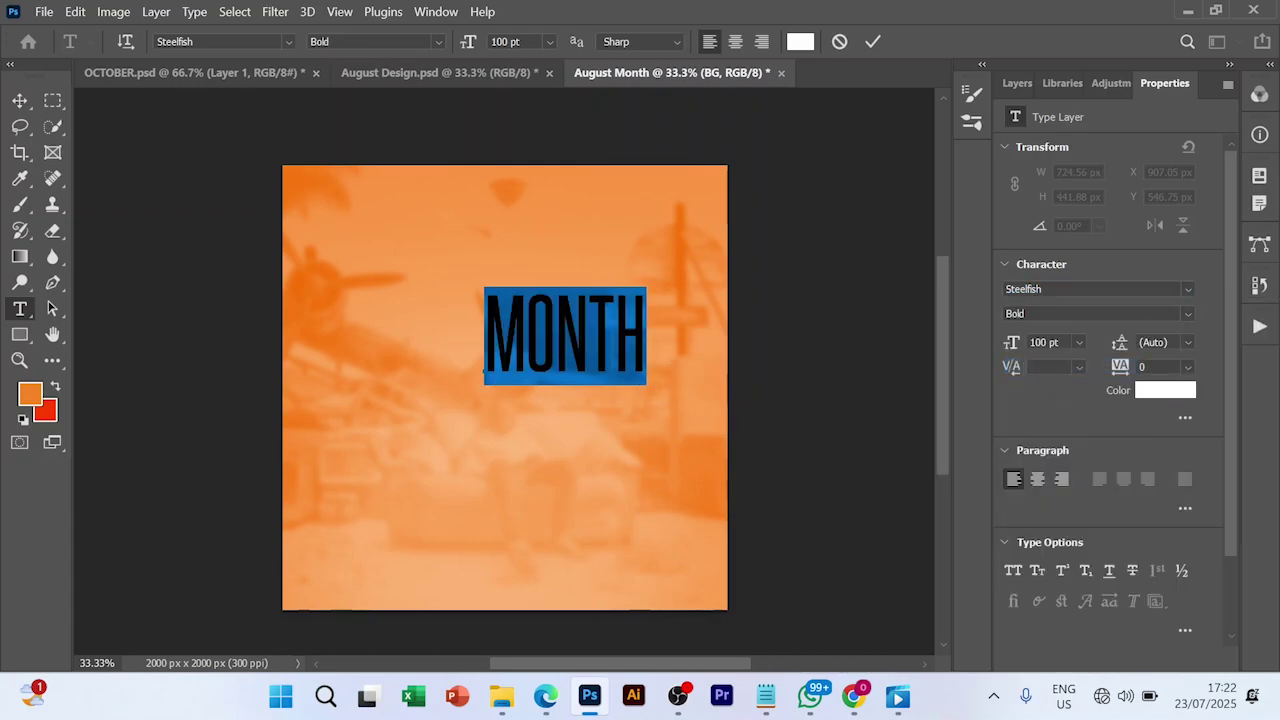
click(1045, 342)
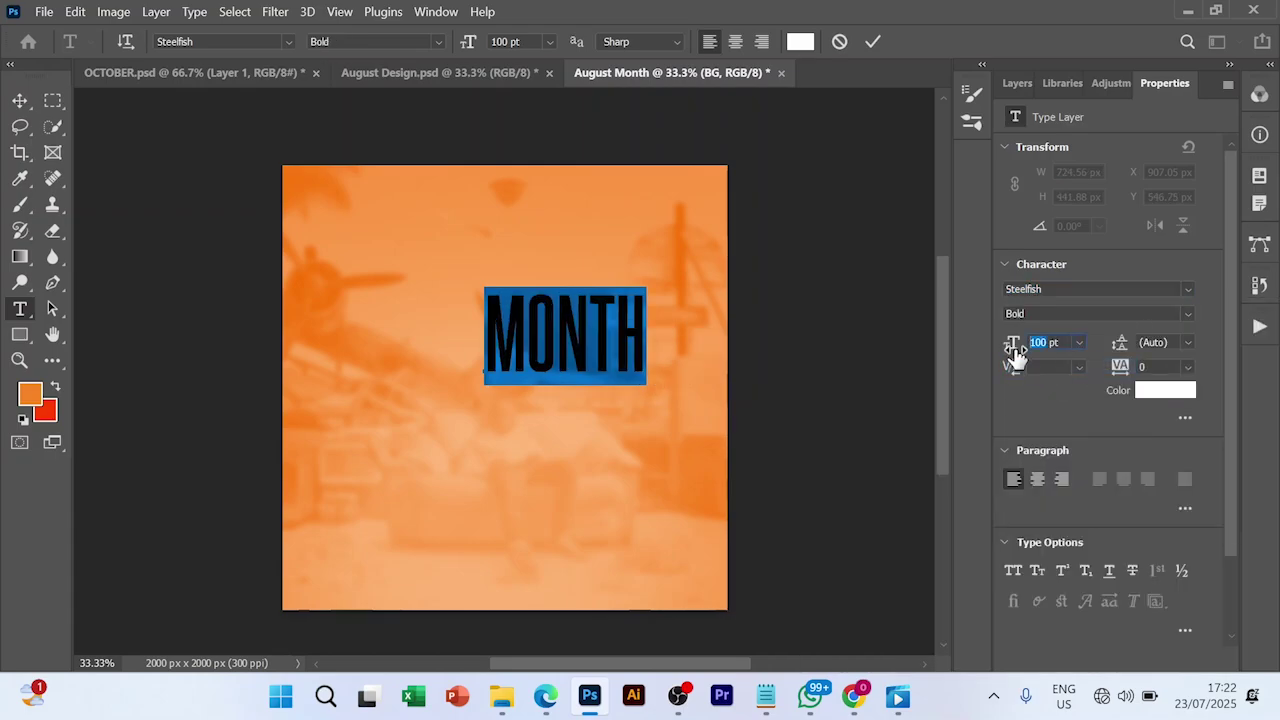
text(210)
key(Return)
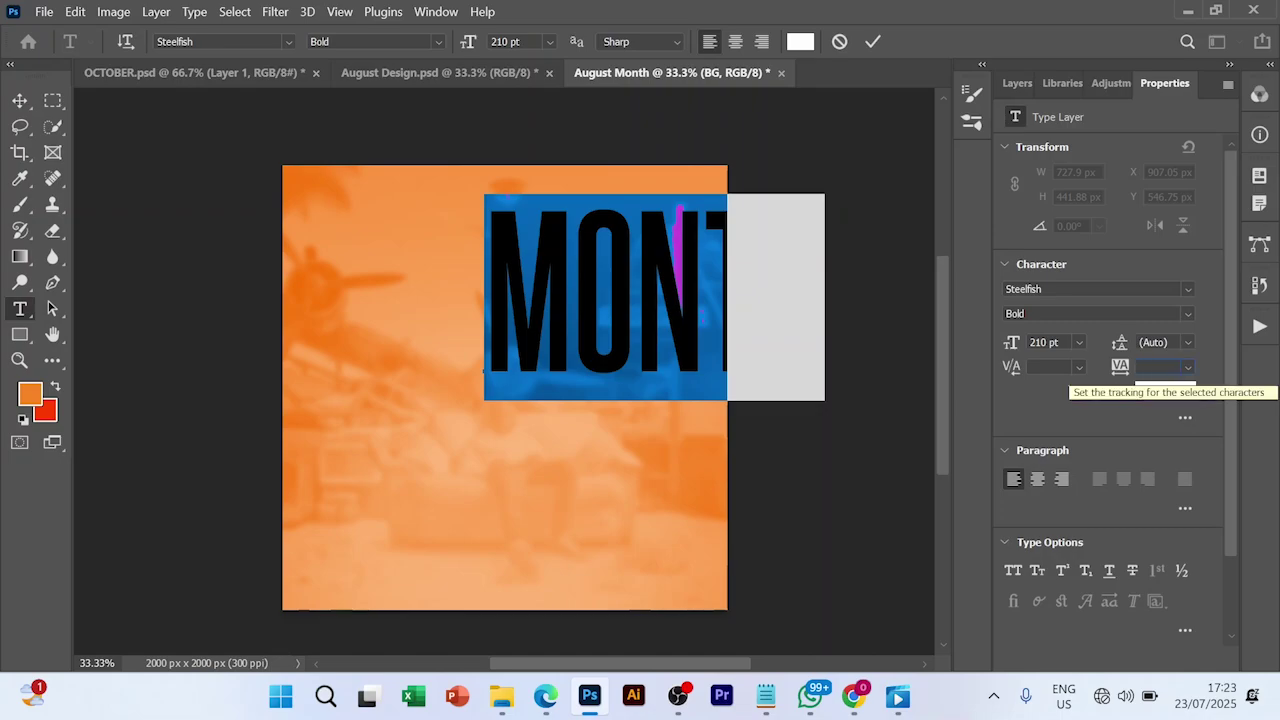
Step: Tighten the title's tracking to -25 and commit the text edits
click(1189, 368)
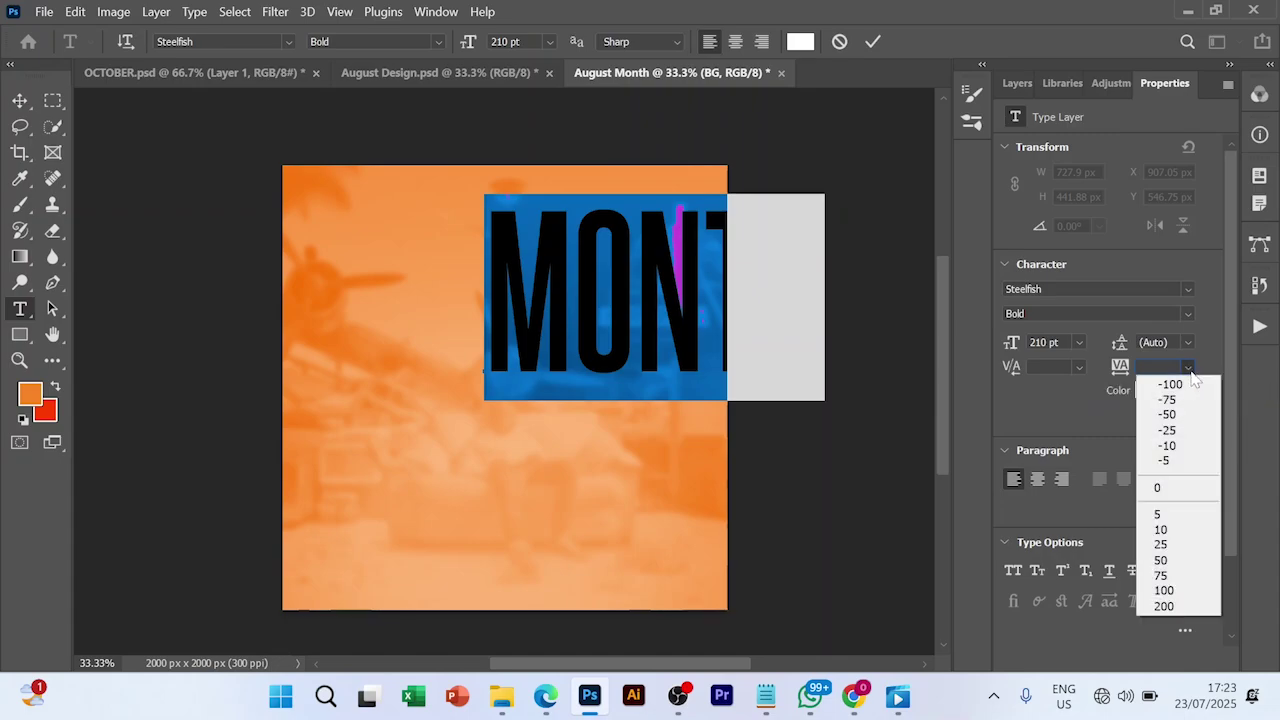
click(1169, 436)
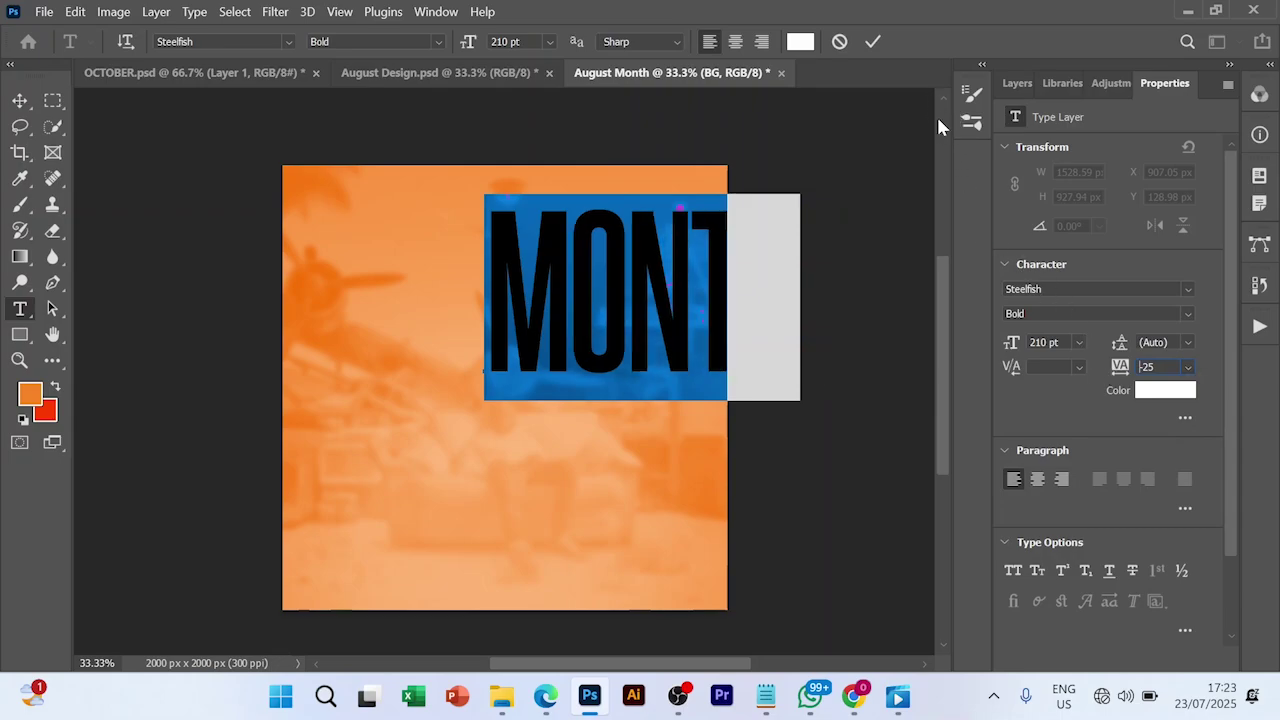
key(Return)
click(845, 268)
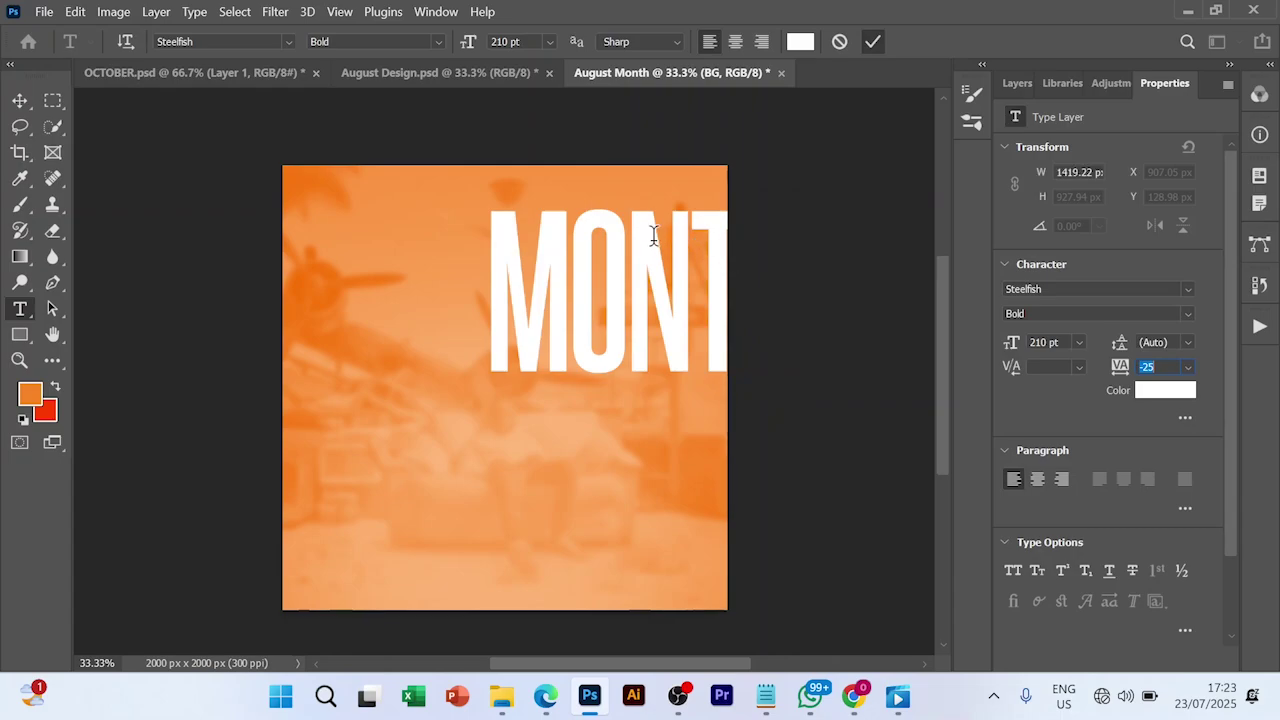
Step: Move the MONTH title near the top of the poster and center it horizontally
key(v)
drag(652, 270, 512, 287)
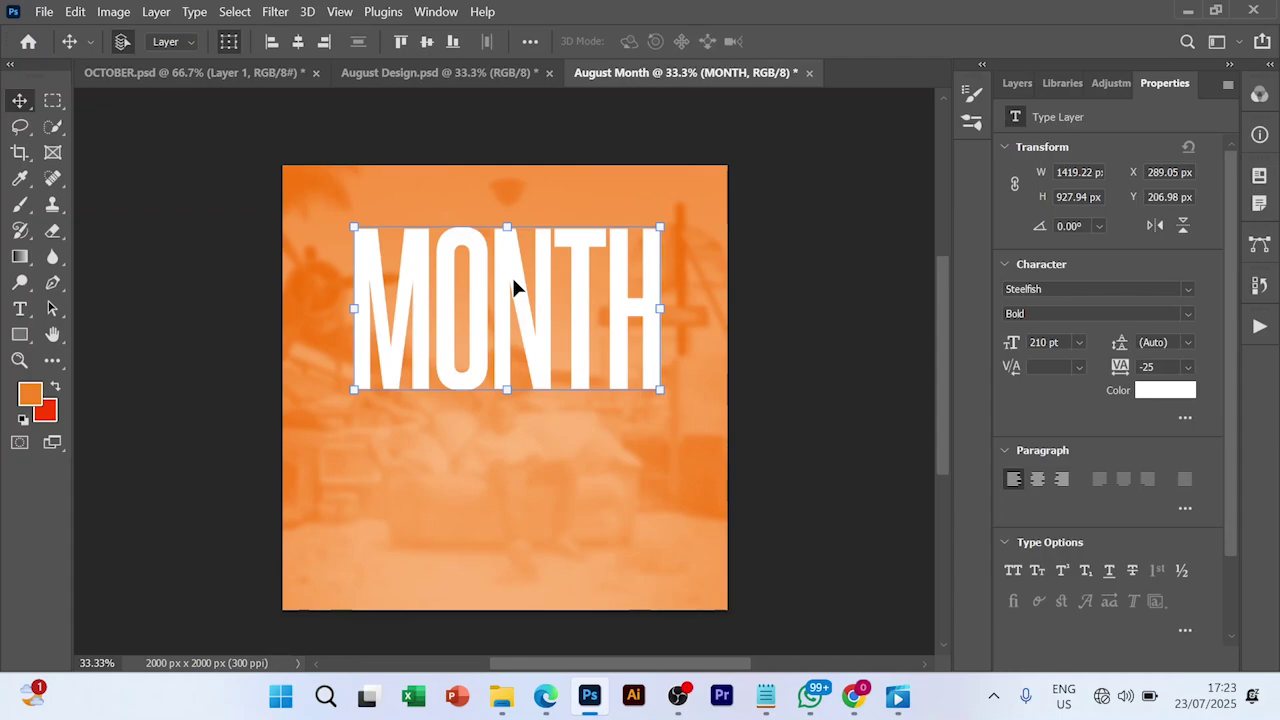
click(297, 43)
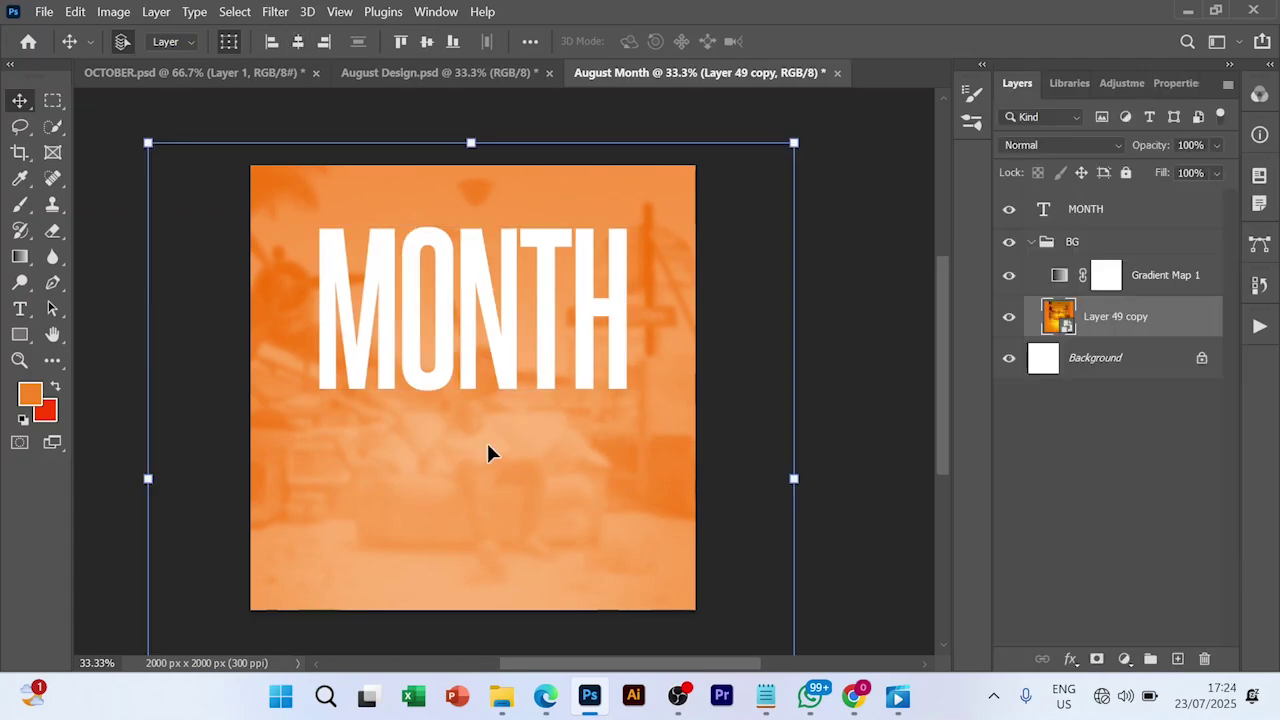
key(t)
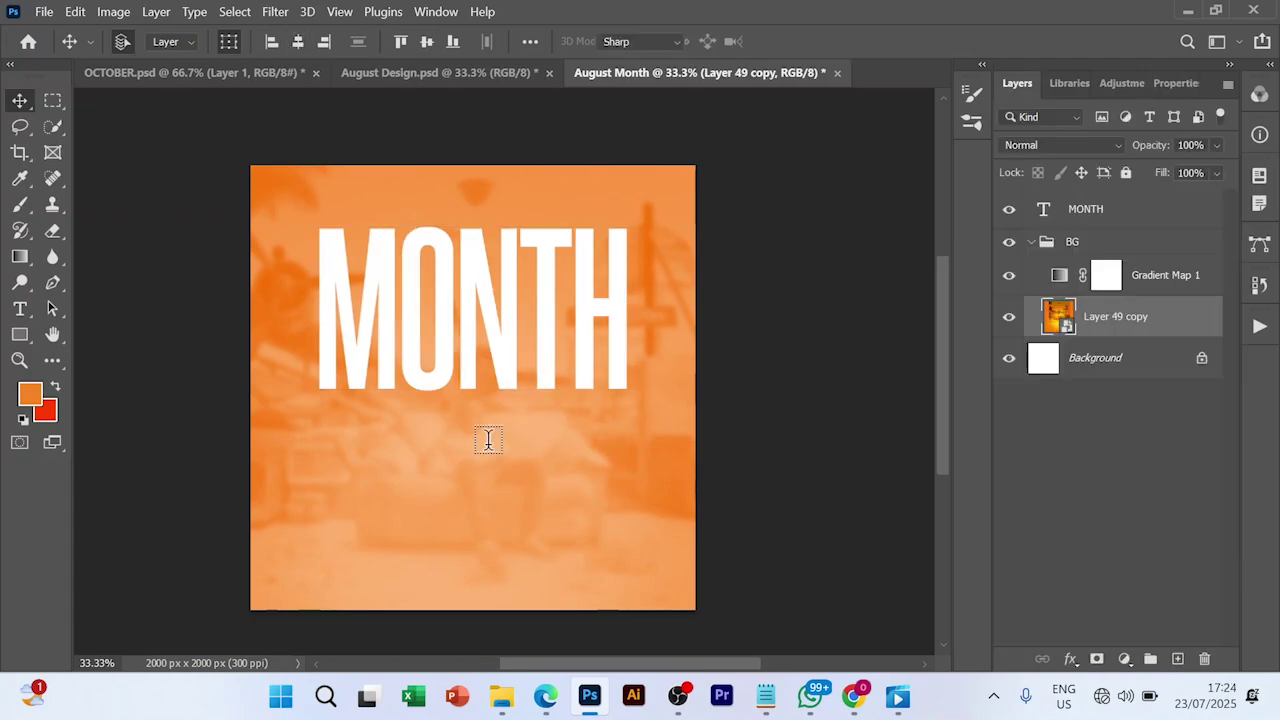
Step: Start a text box below MONTH and copy the line 'WELCOME TO NEW' from the notes
click(488, 442)
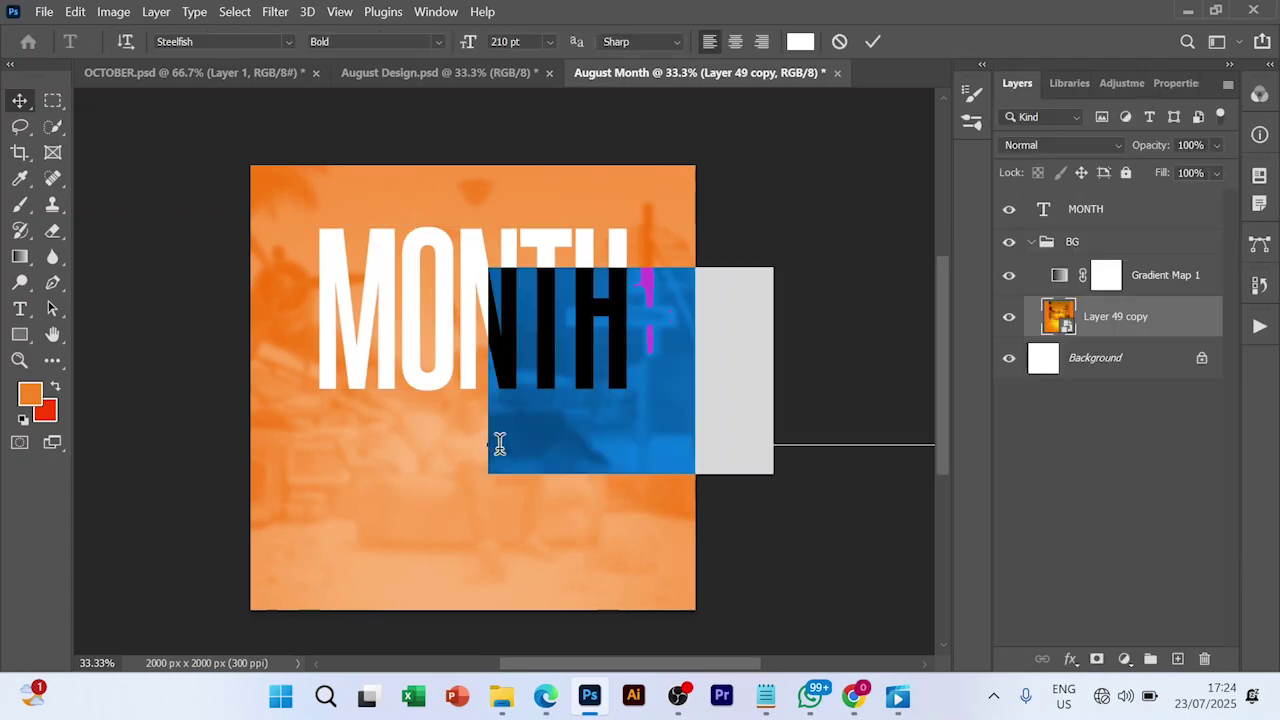
click(765, 697)
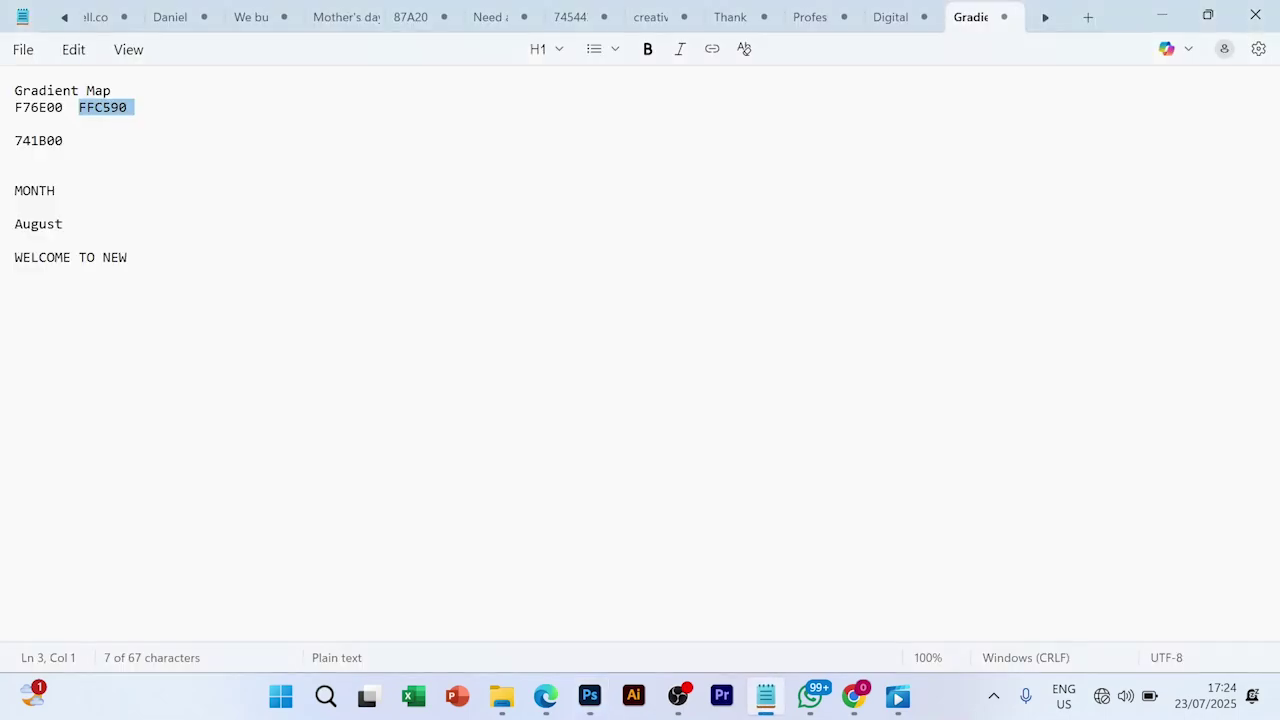
drag(14, 258, 127, 258)
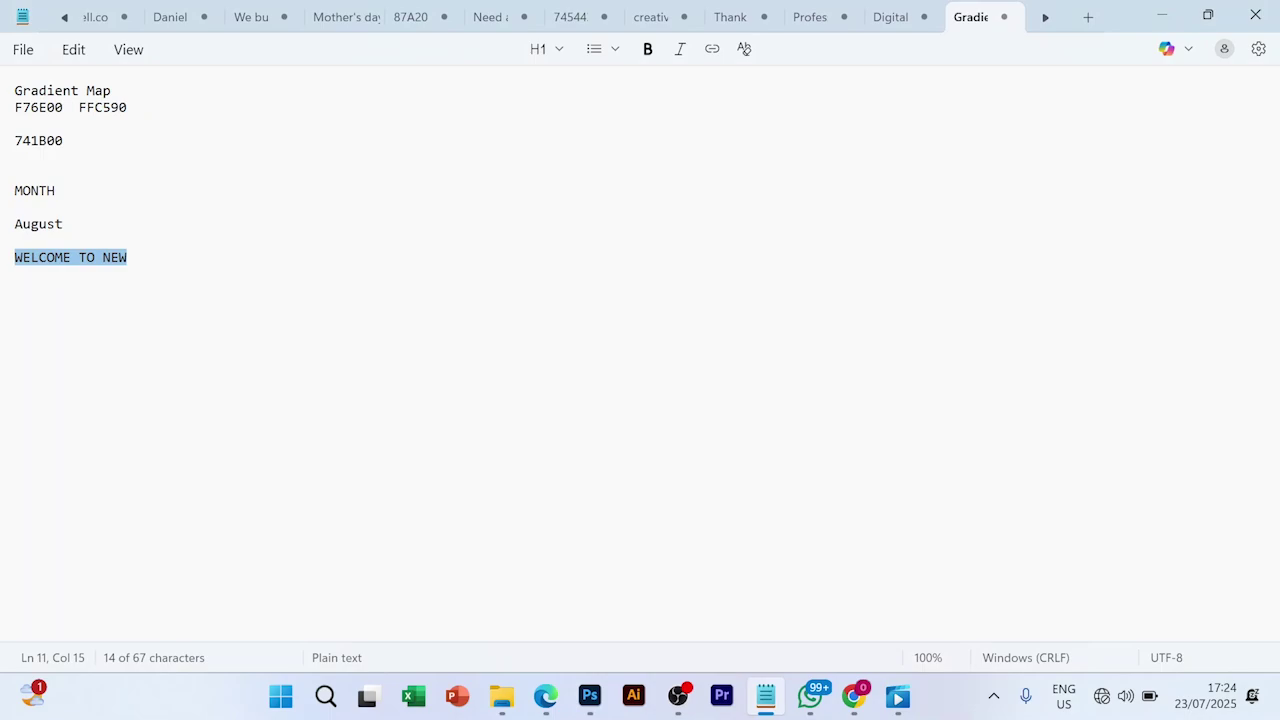
click(1162, 15)
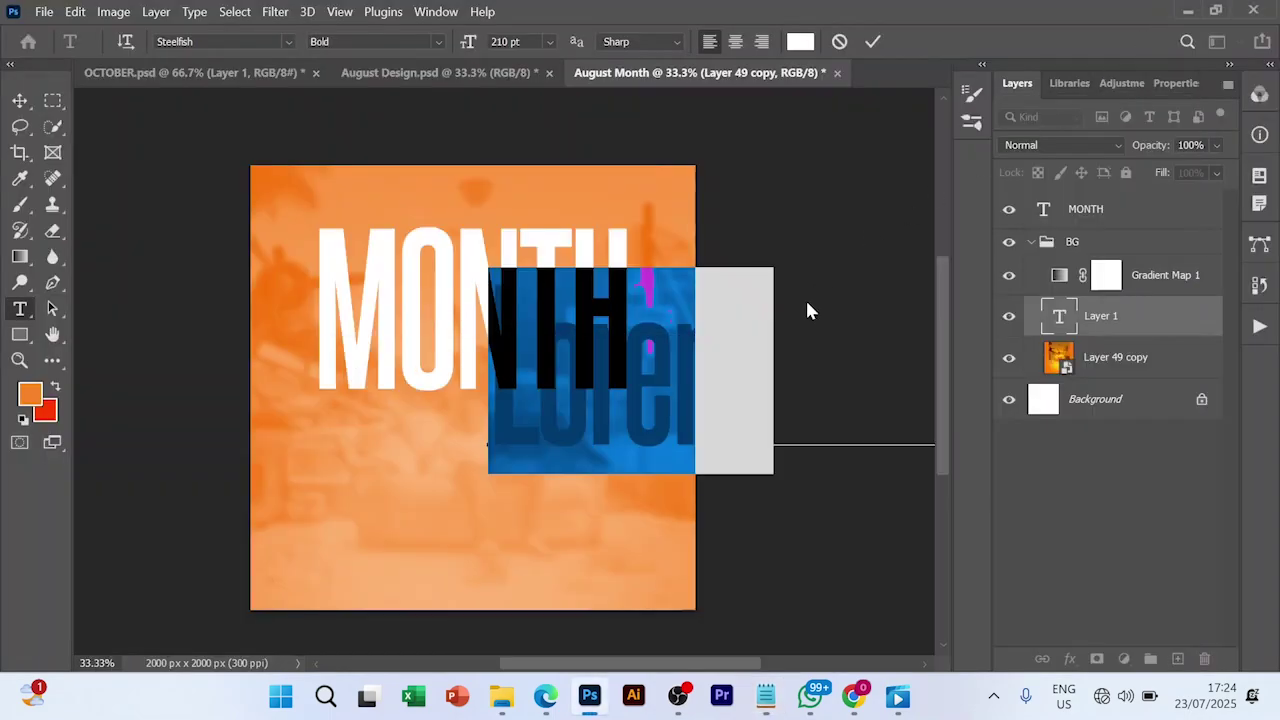
Step: Paste 'WELCOME TO NEW' and set it to Montserrat Bold at 15 pt
key(ctrl+v)
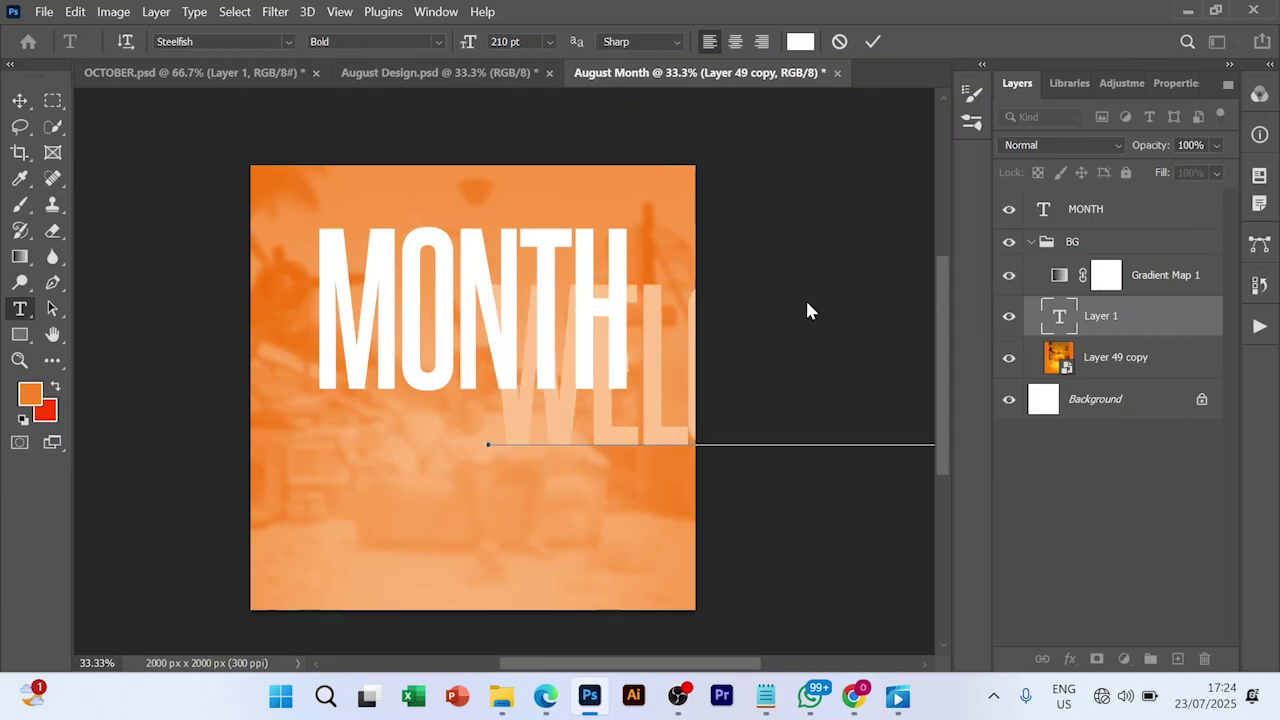
key(ctrl+a)
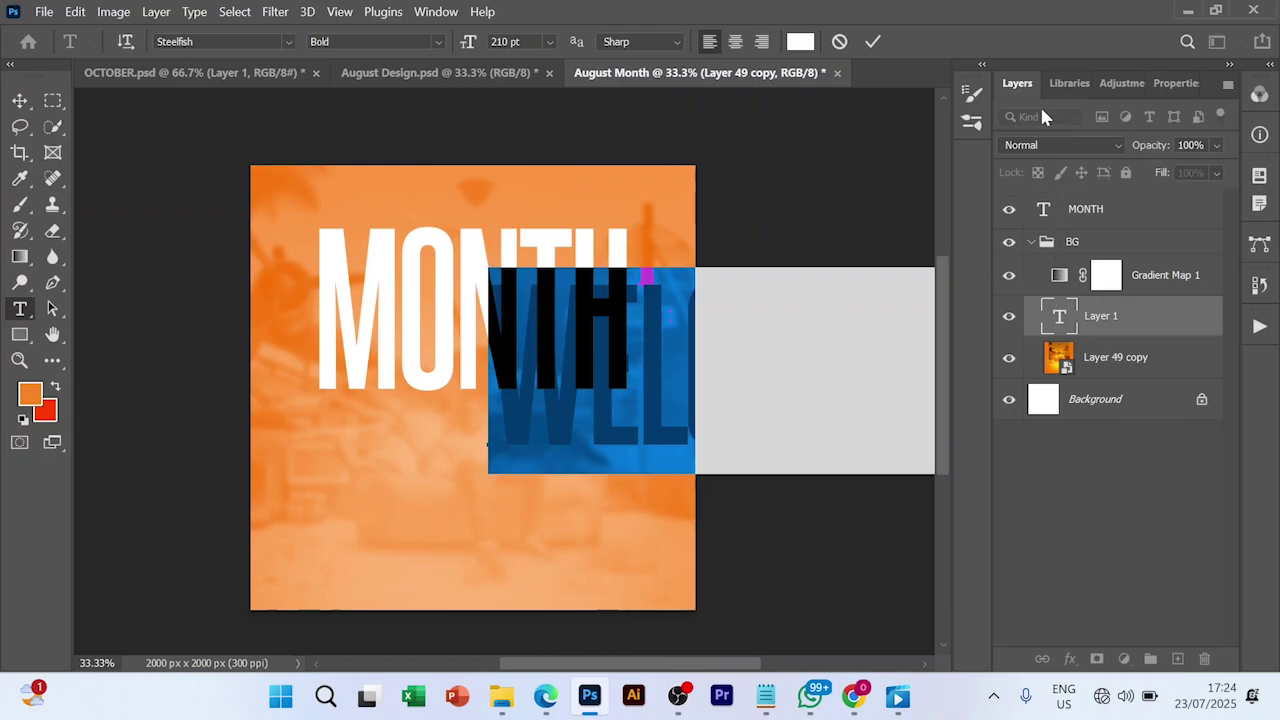
click(1179, 85)
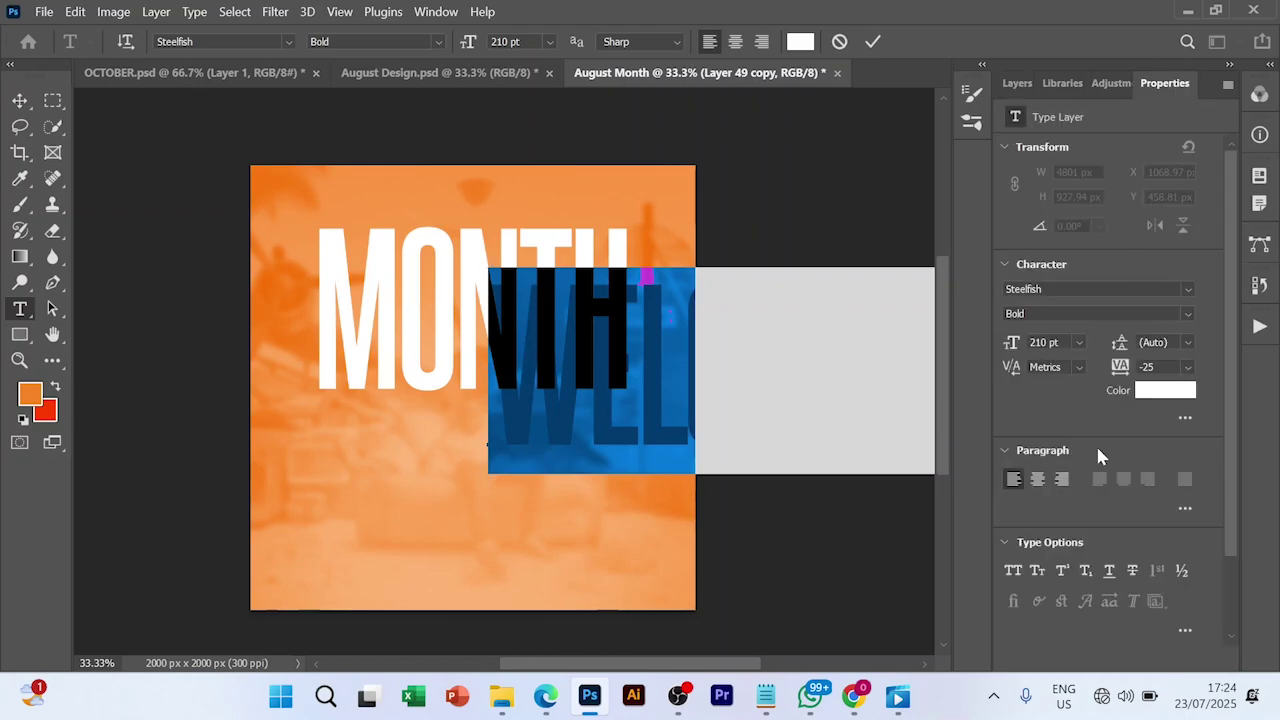
click(1189, 290)
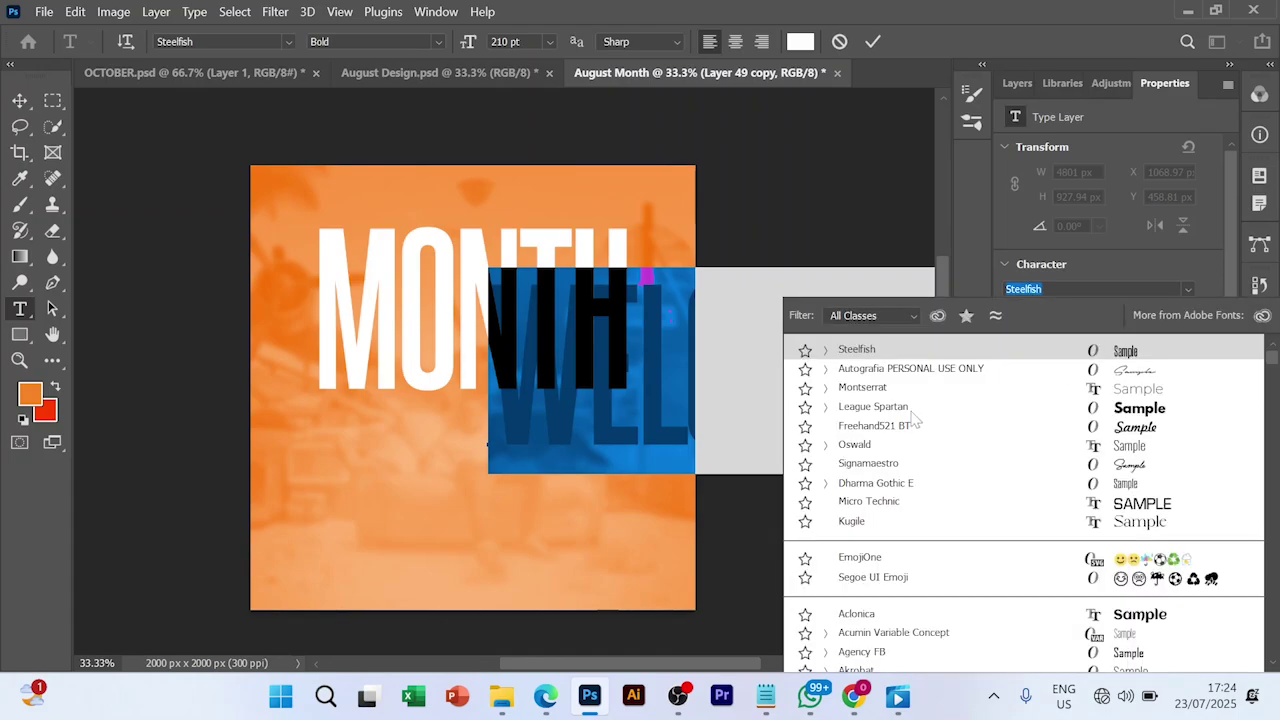
click(850, 390)
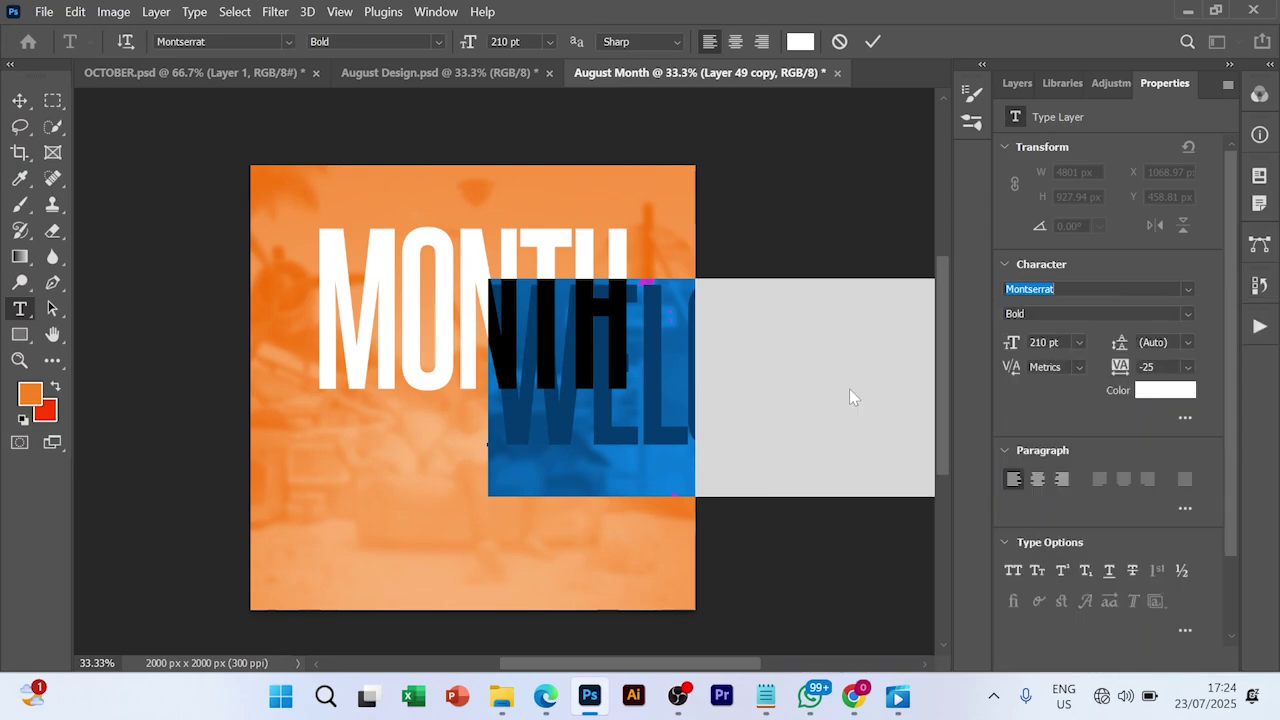
click(1056, 442)
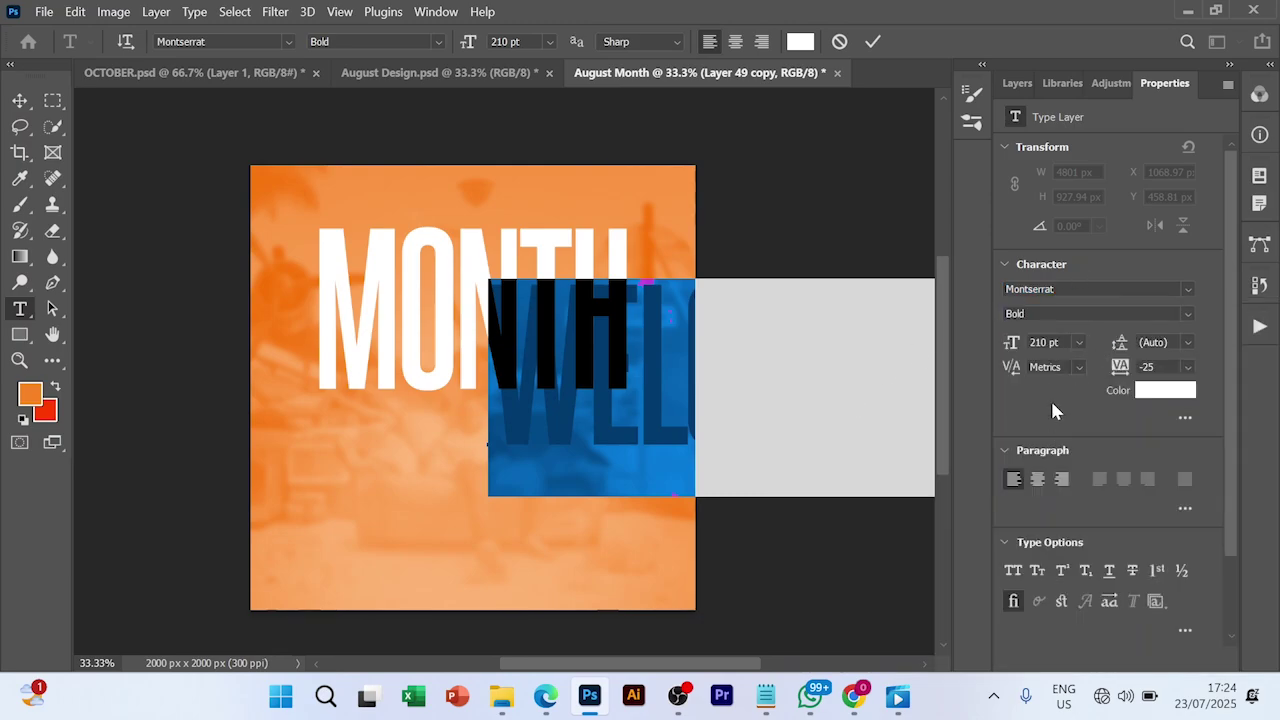
click(1043, 342)
text(1)
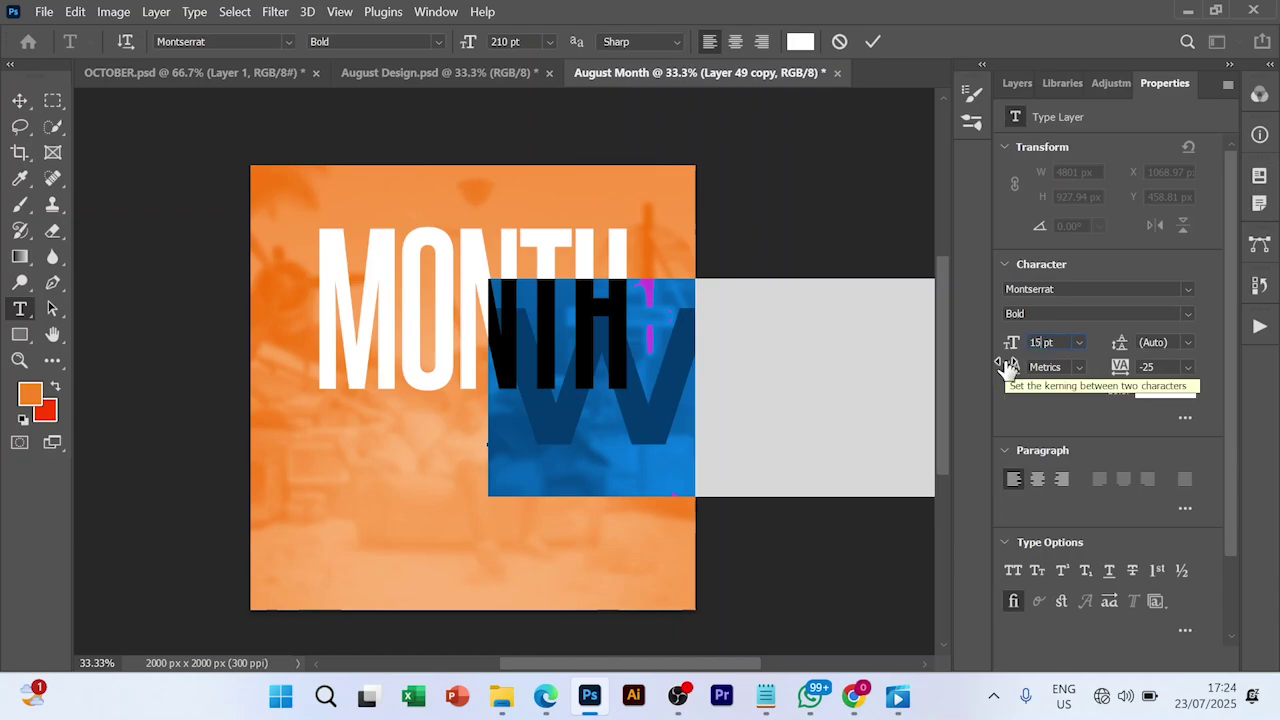
key(Return)
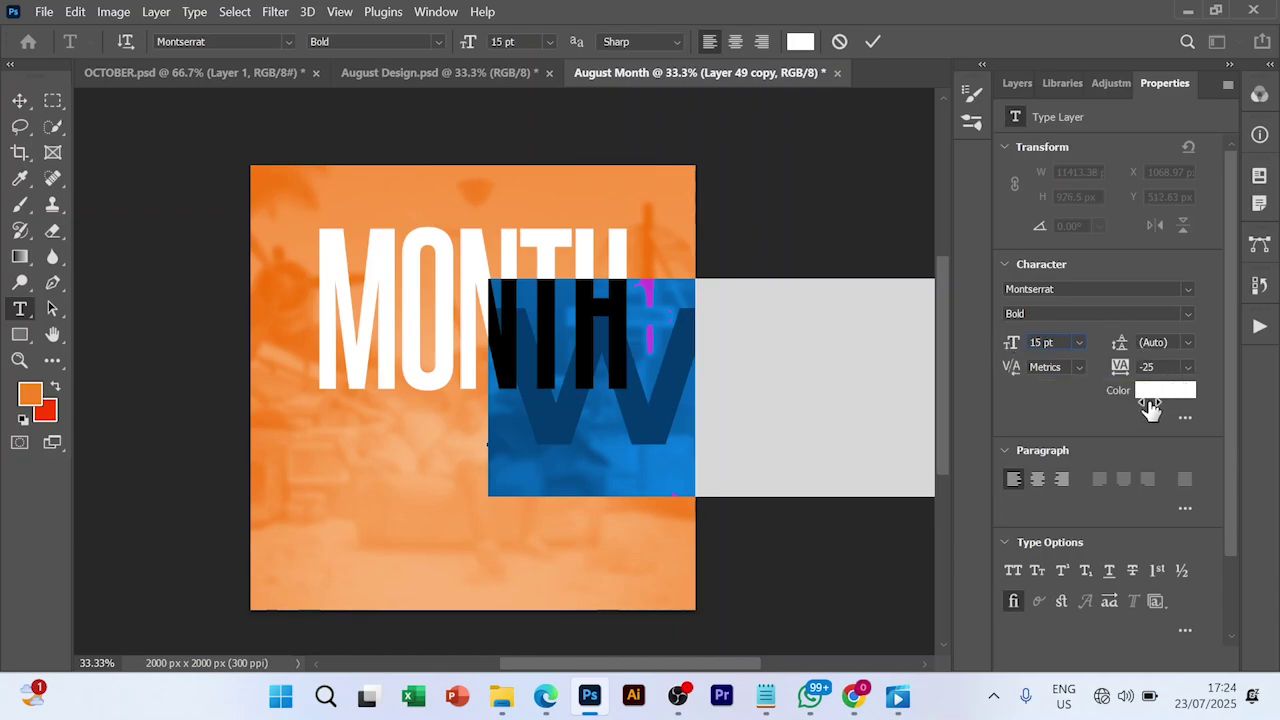
Step: Give the subtitle 200 tracking and black colour, then move its layer to the top
click(1150, 366)
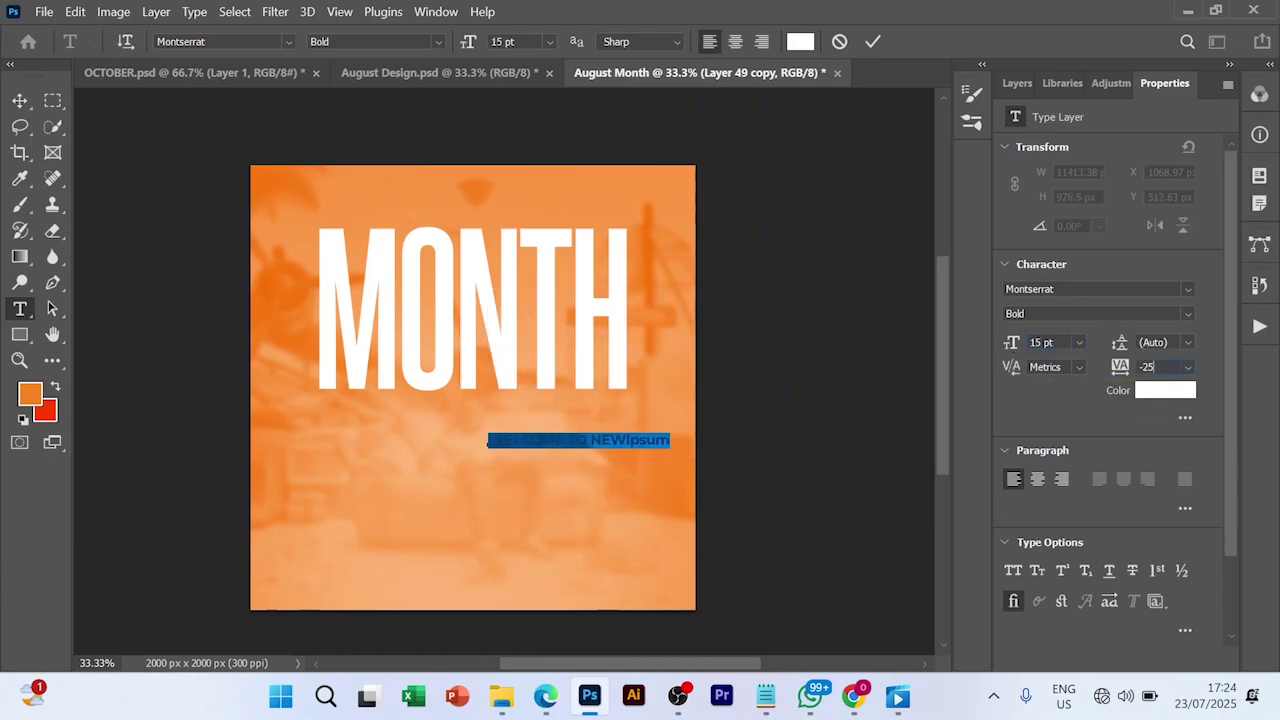
double_click(1147, 367)
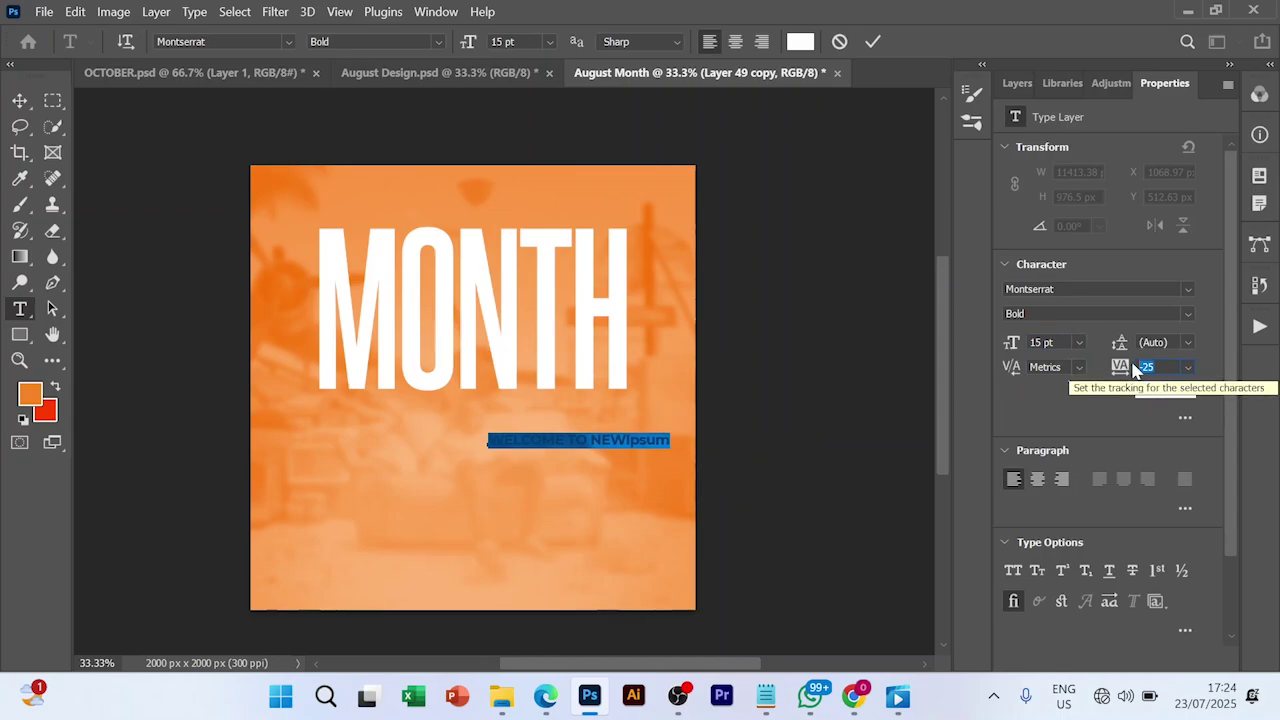
text(200)
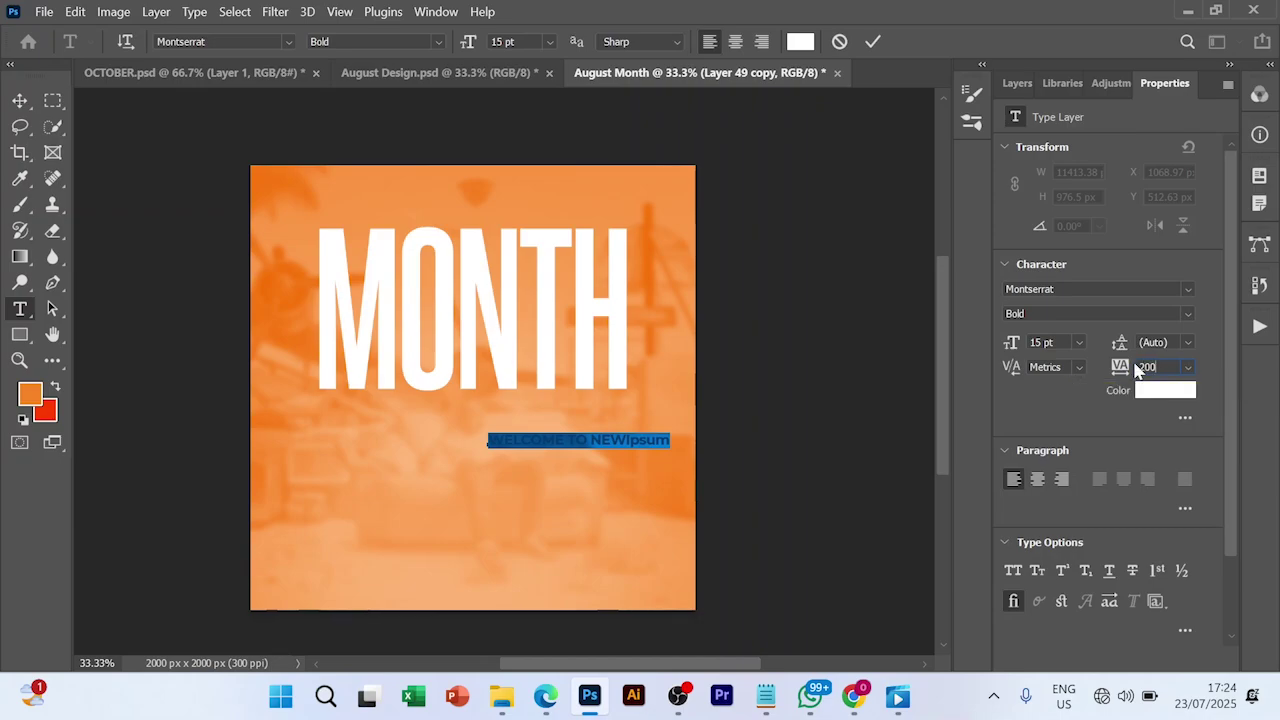
key(Return)
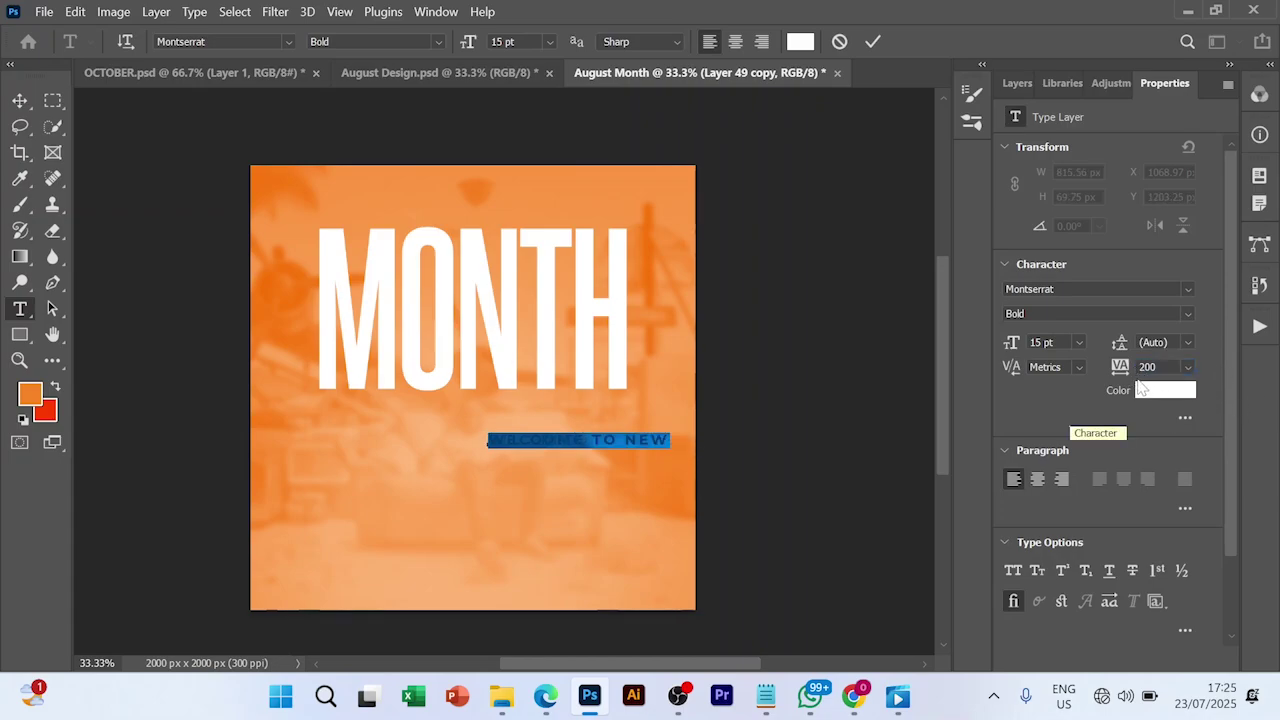
click(1152, 392)
click(1156, 392)
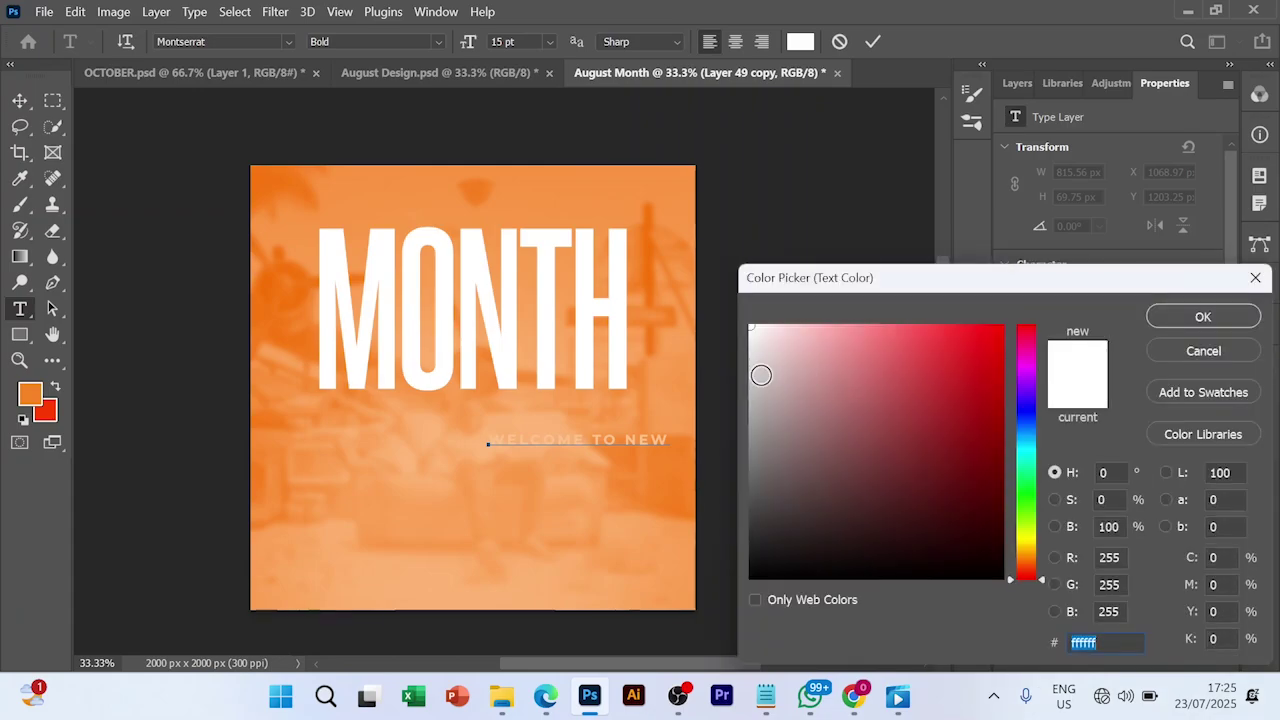
click(756, 575)
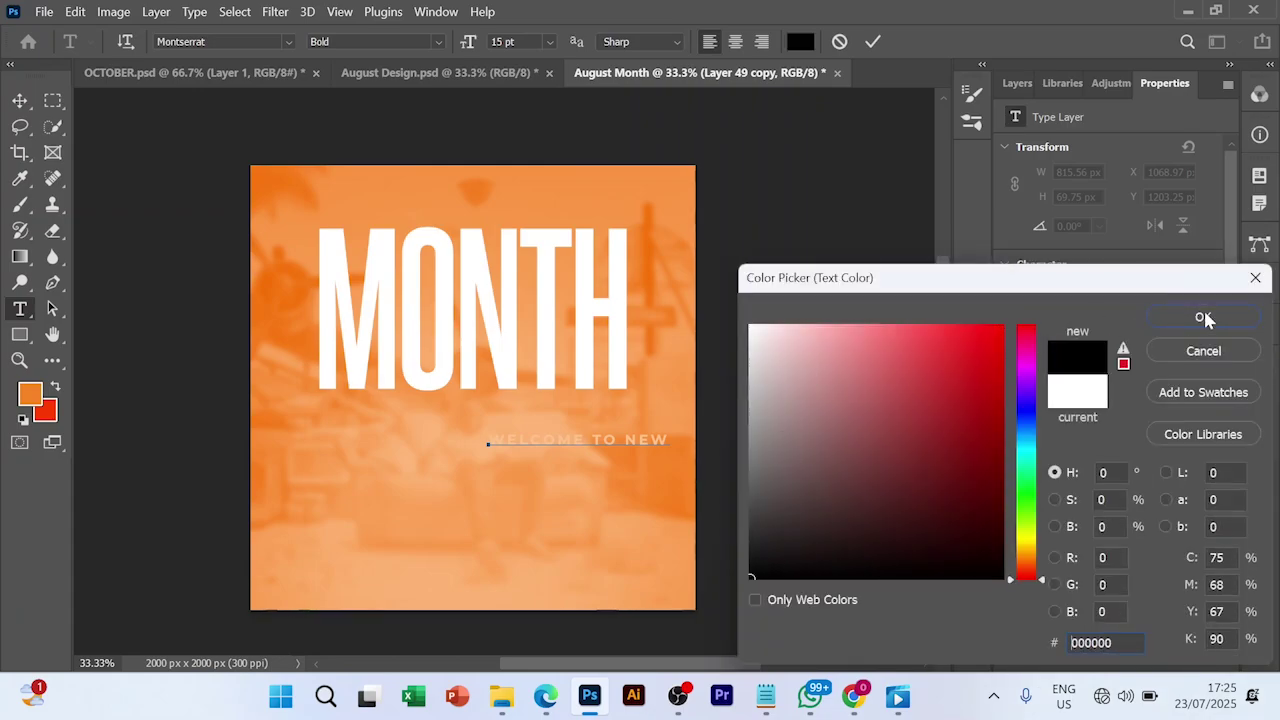
click(1203, 316)
click(1017, 83)
drag(1120, 331, 1129, 196)
Step: Move WELCOME TO NEW to the top above MONTH and centre it horizontally
key(v)
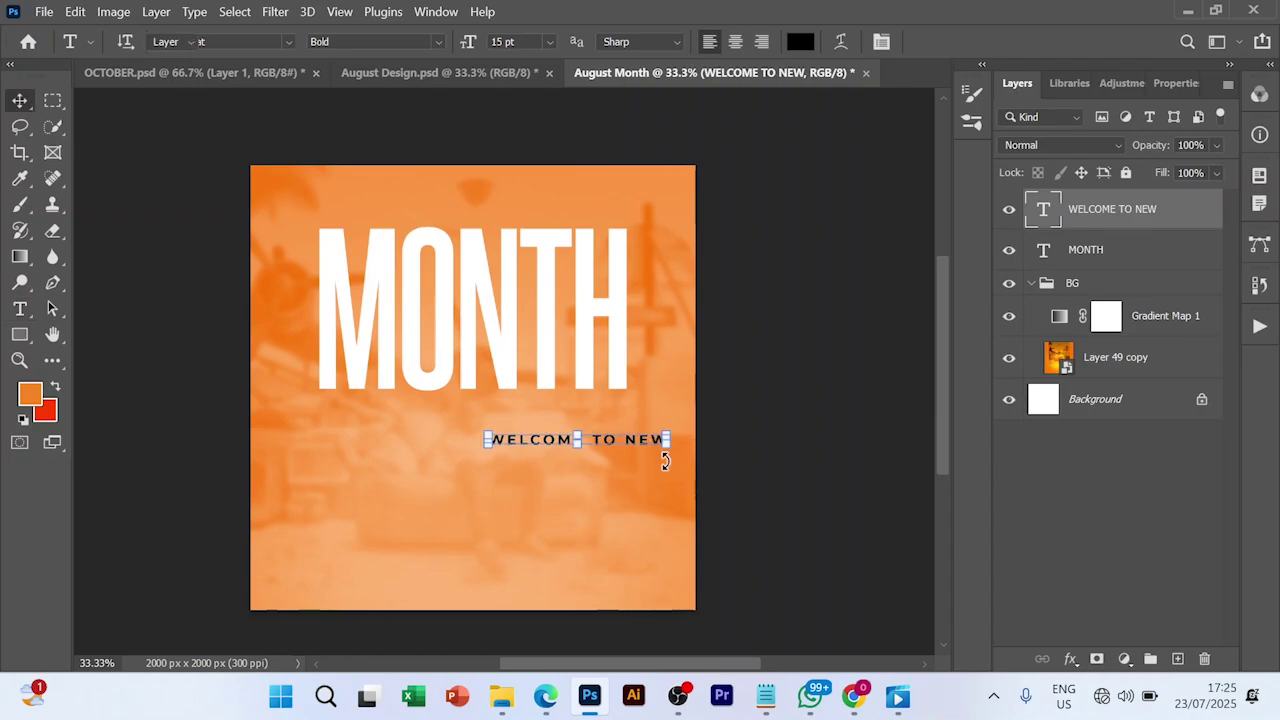
drag(626, 446, 521, 217)
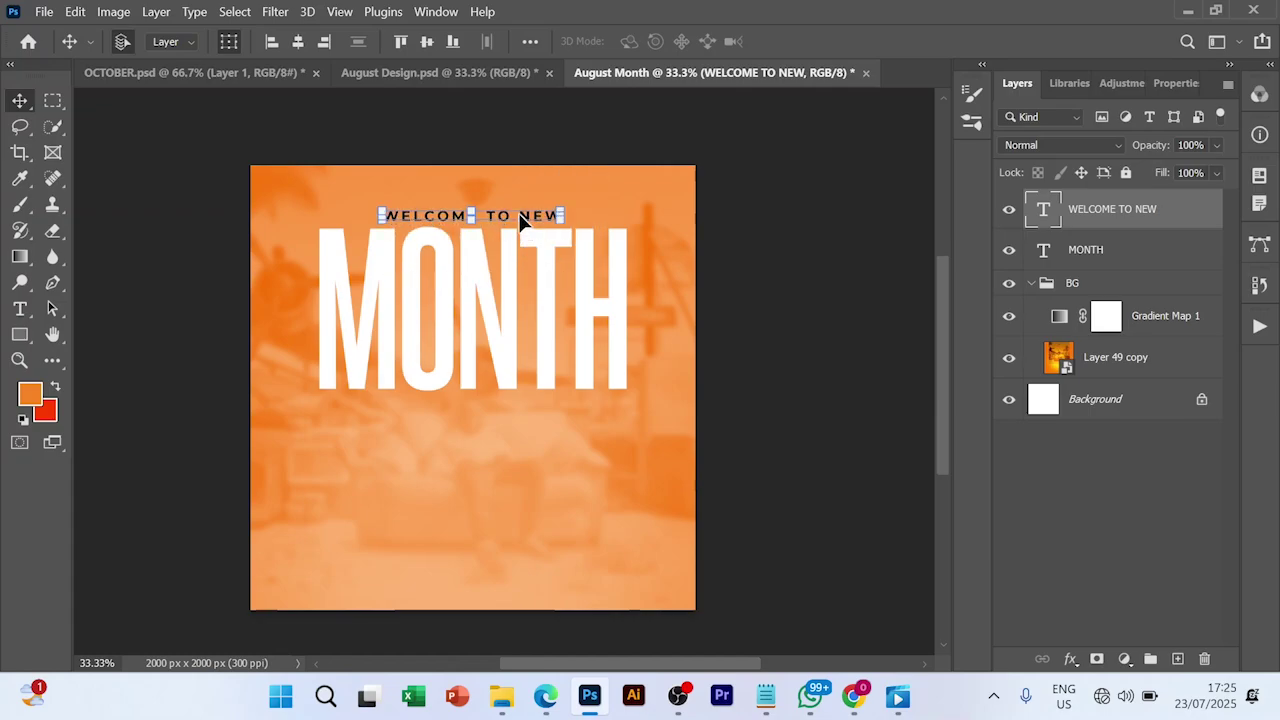
click(298, 41)
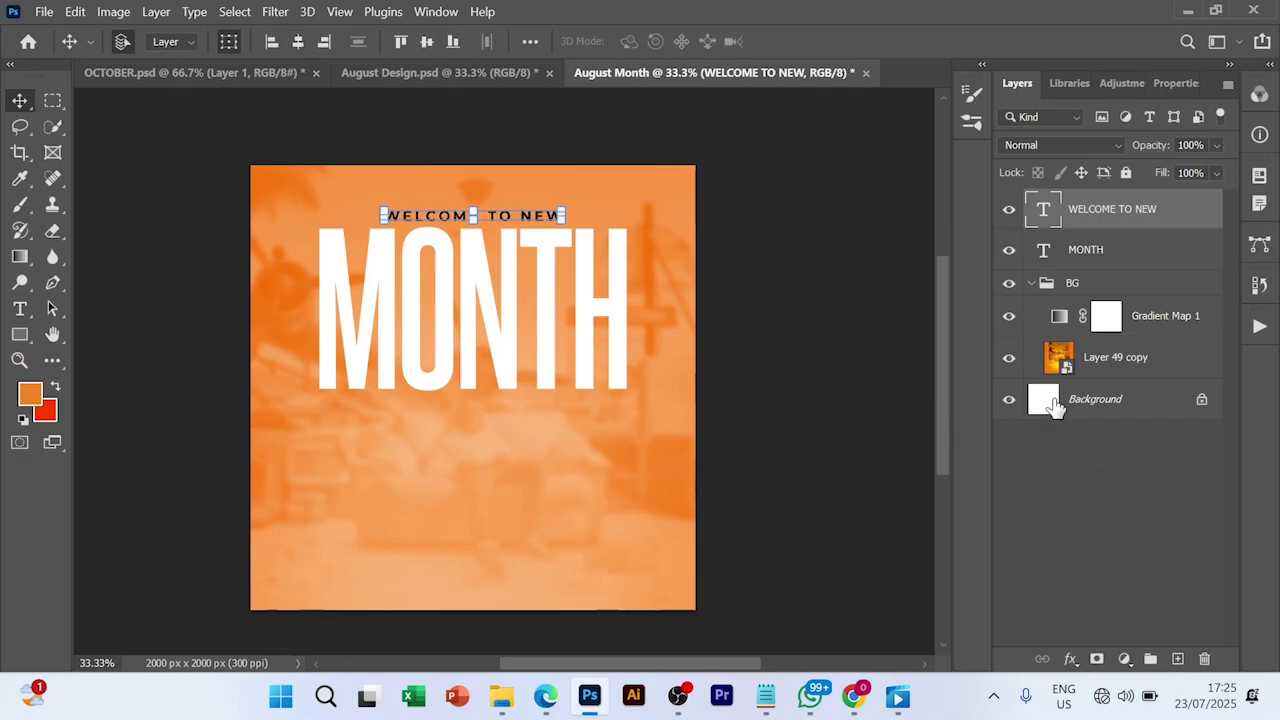
Step: Collapse the BG group and reselect the WELCOME TO NEW layer
click(1031, 285)
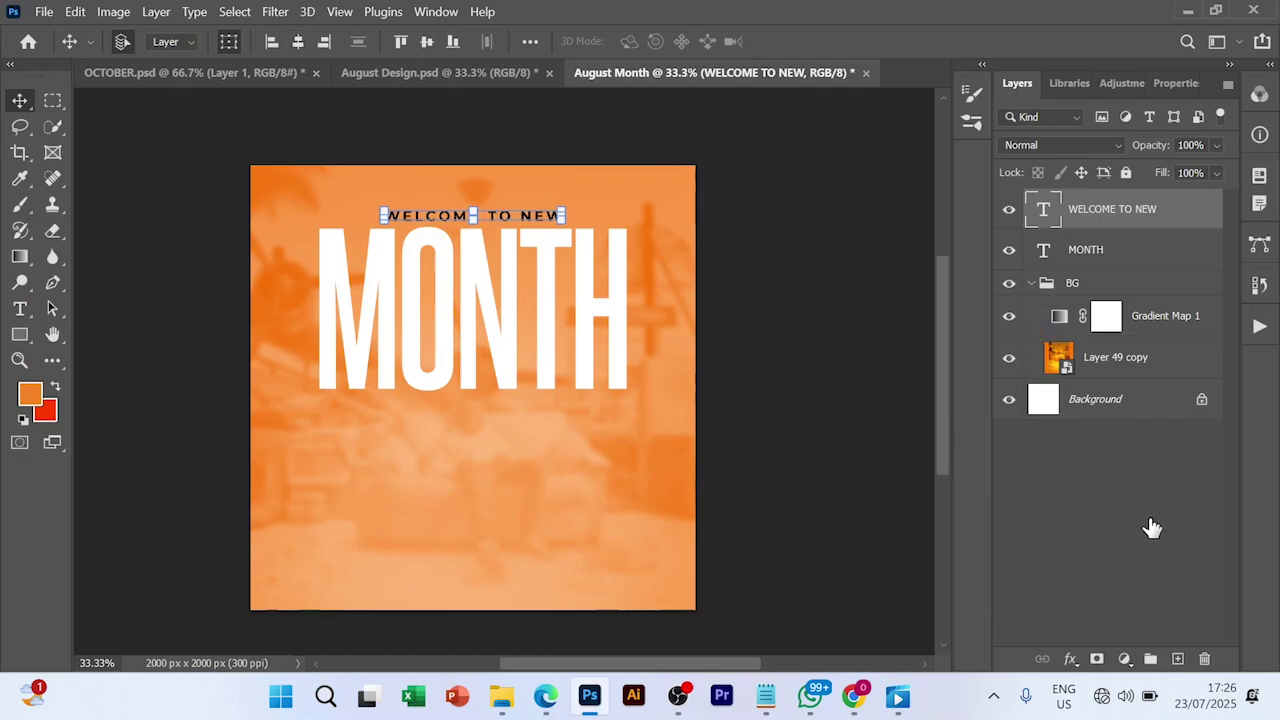
click(1102, 455)
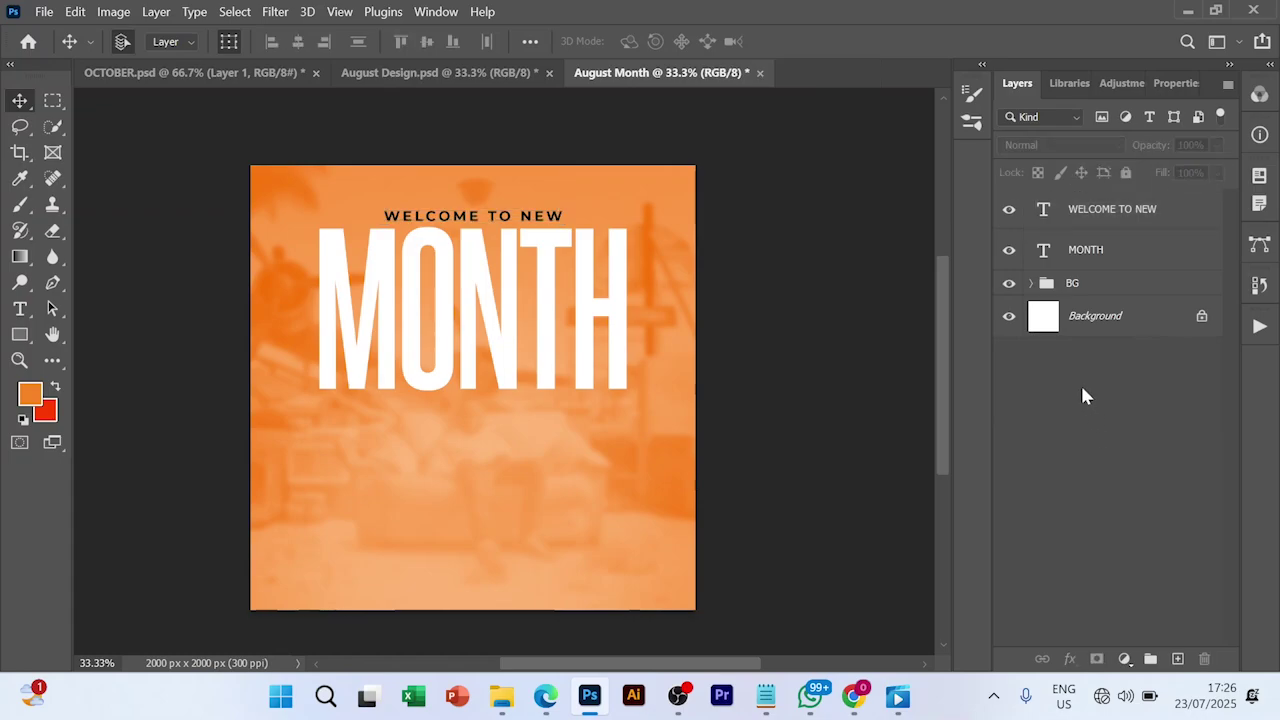
click(1080, 212)
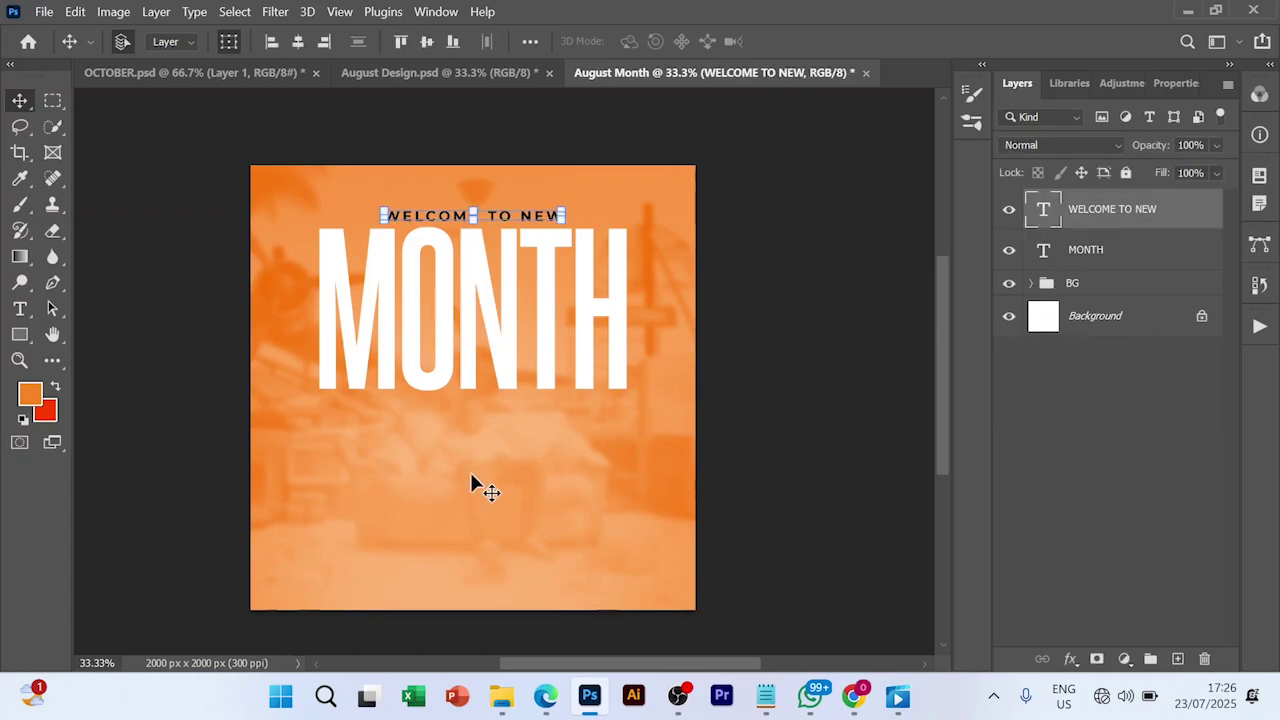
key(t)
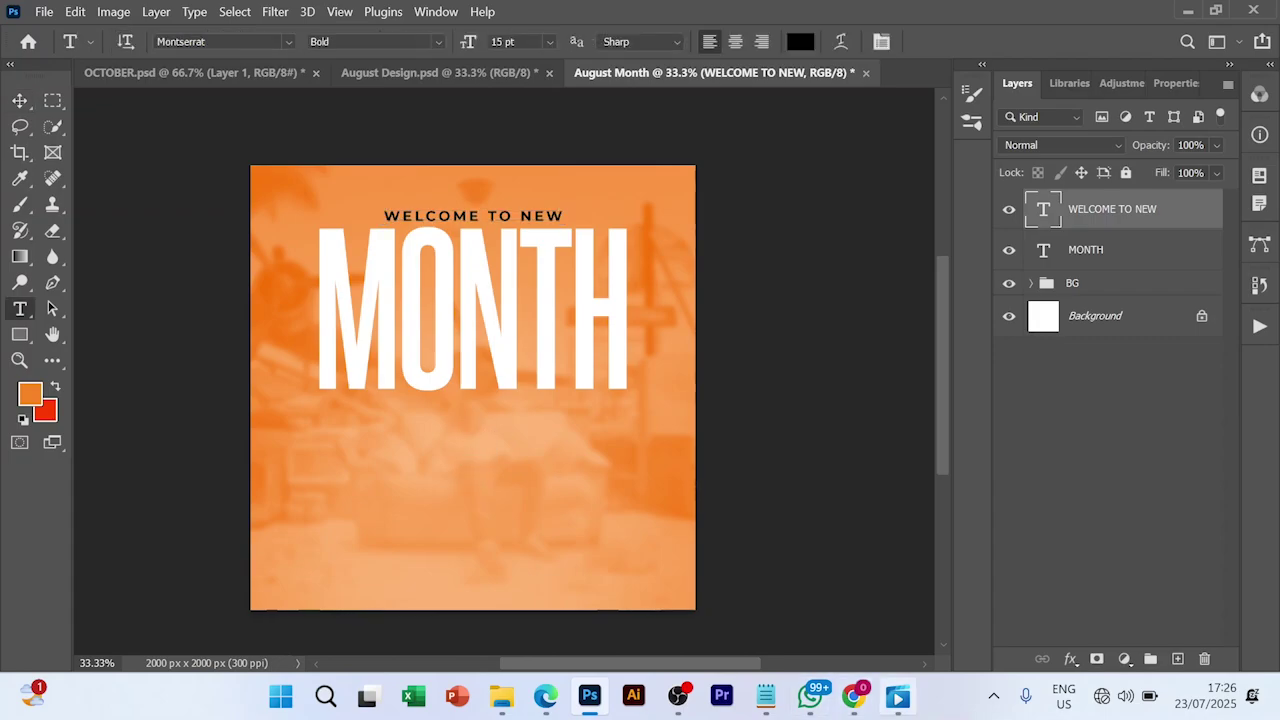
Step: Place a new text layer below MONTH, then select 'August' in the Notepad notes
click(723, 594)
click(766, 697)
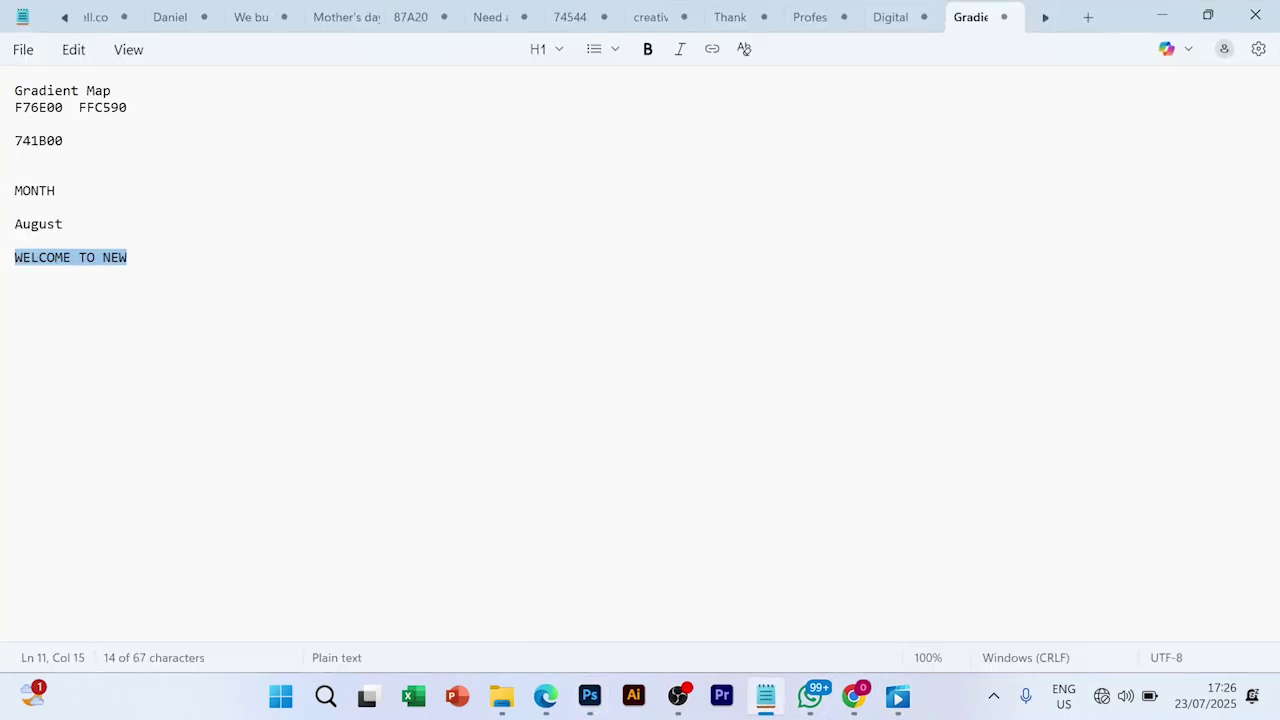
double_click(38, 224)
key(ctrl+c)
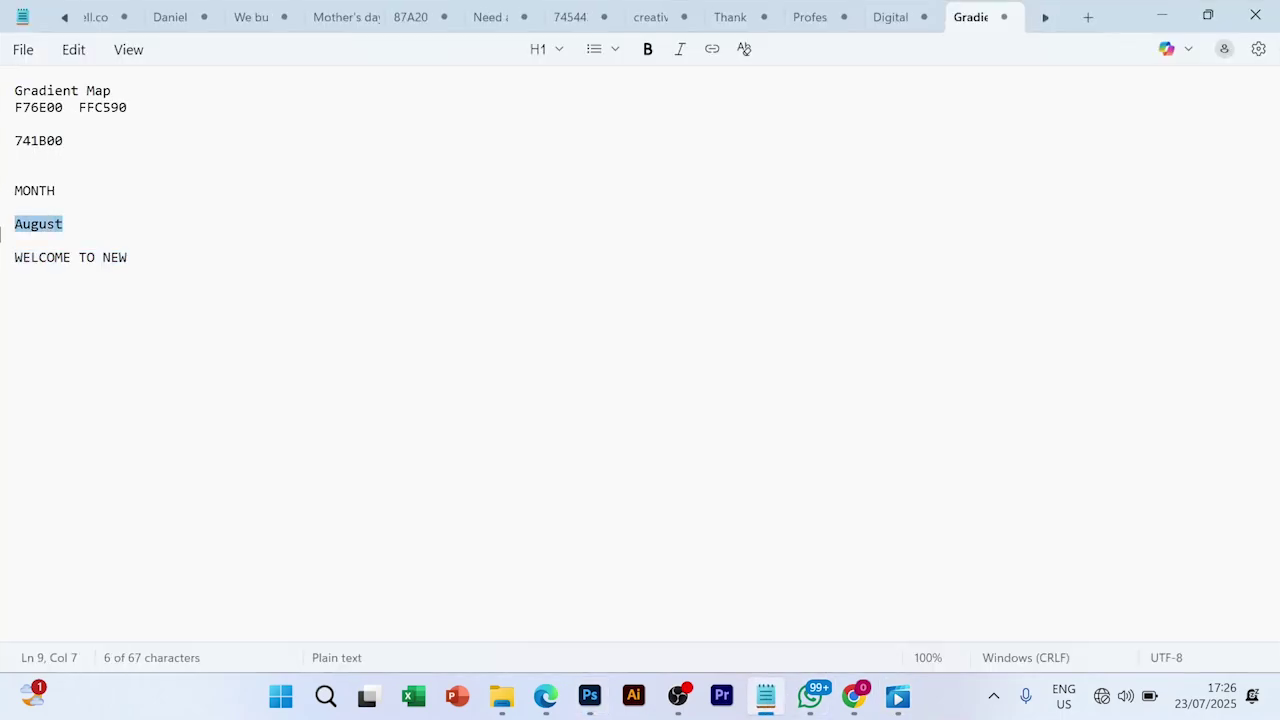
click(1160, 13)
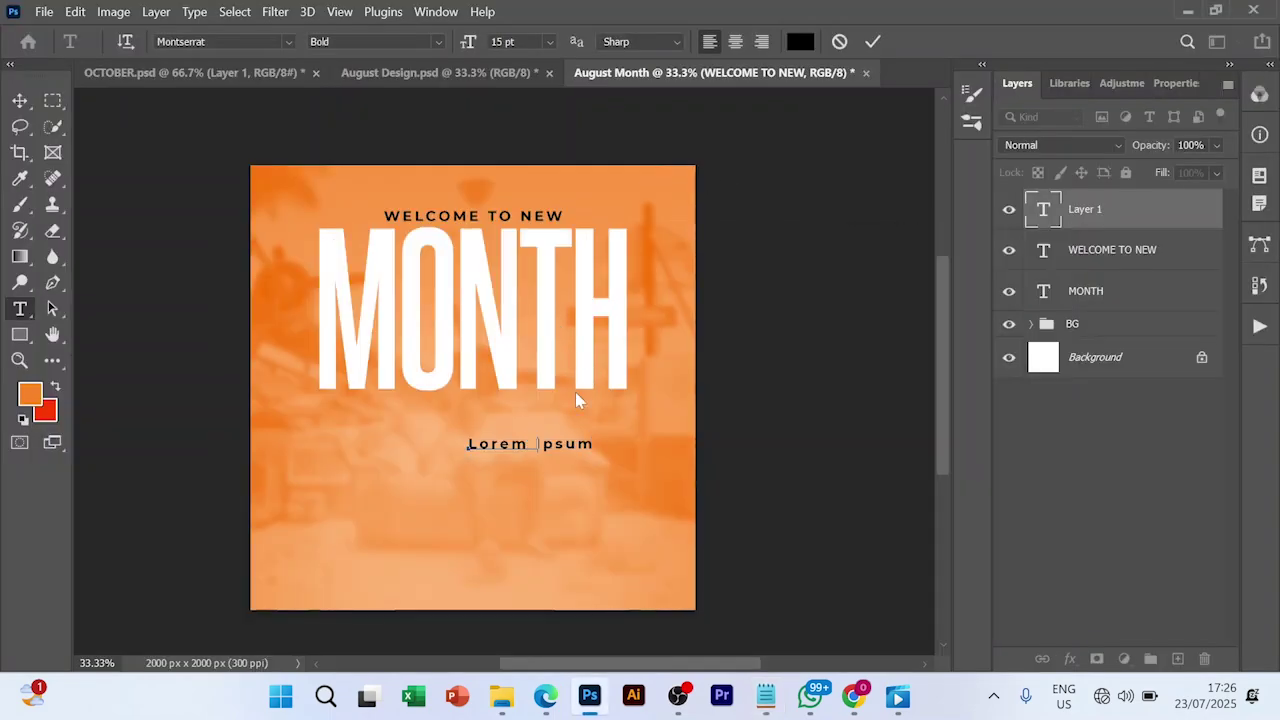
Step: Paste 'August' over the placeholder text and commit it
key(ctrl+v)
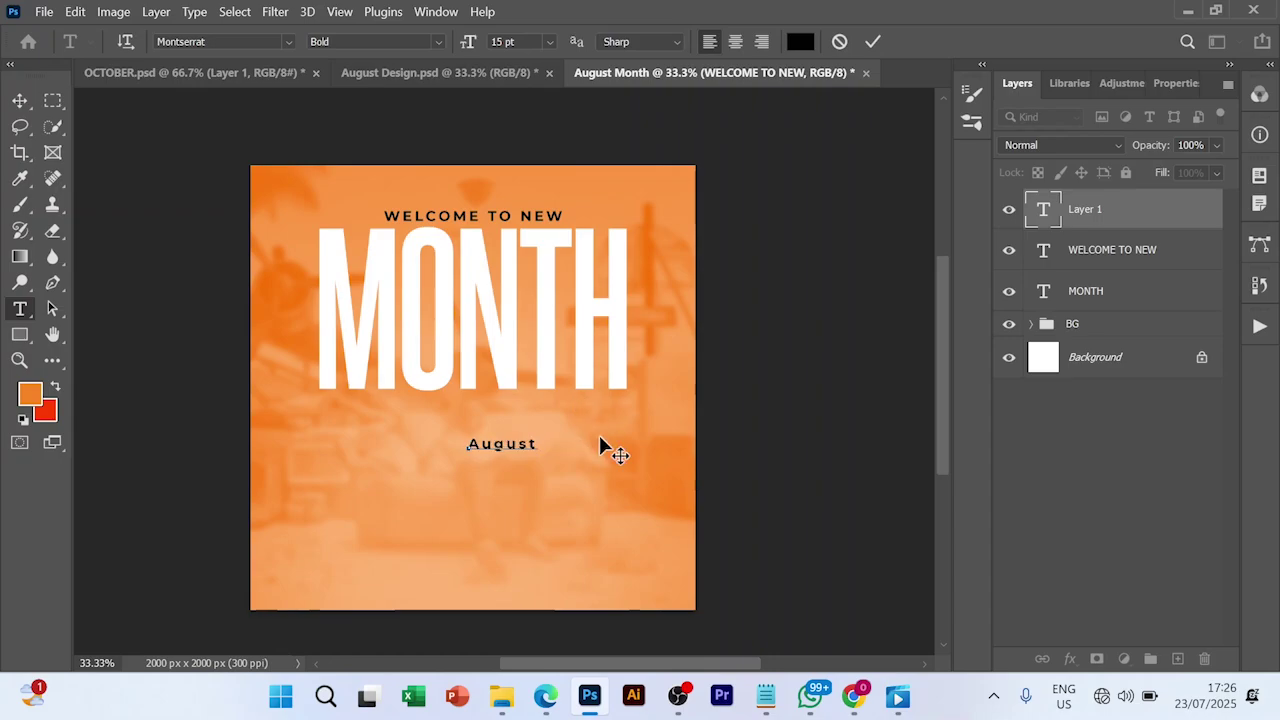
key(ctrl)
click(1176, 83)
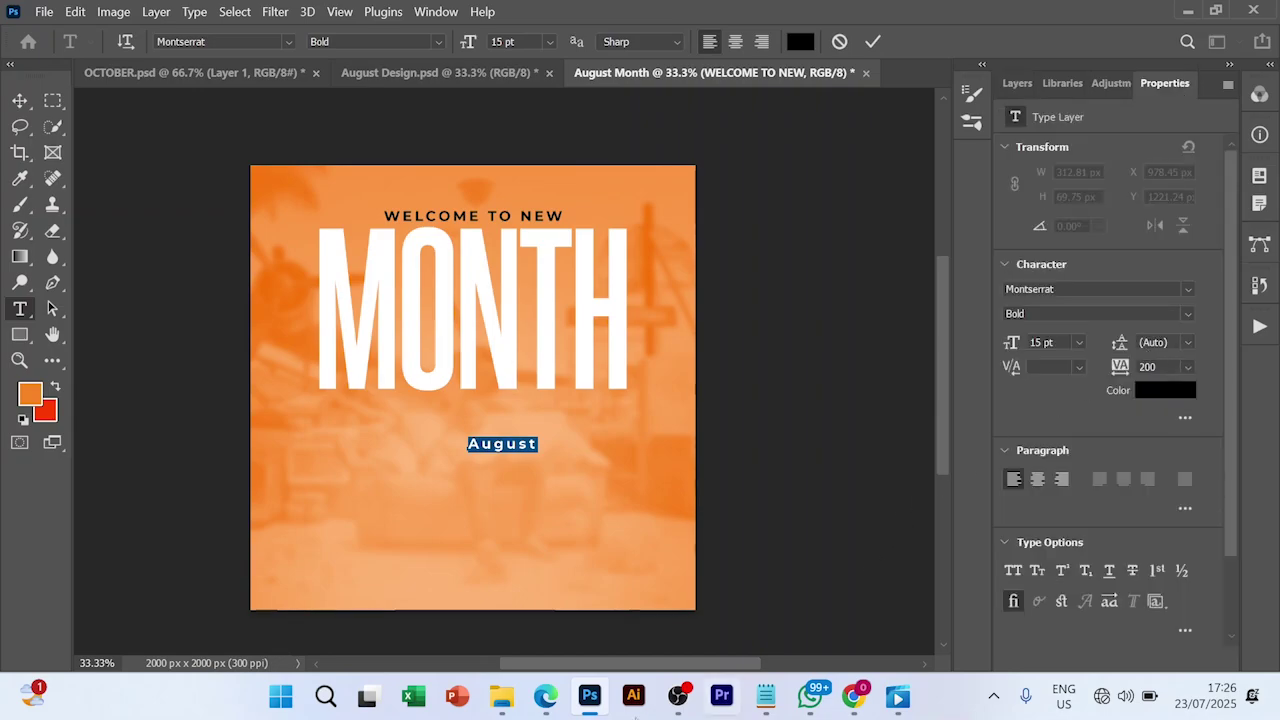
Step: Select the colour code 741B00 in the Notepad notes
click(773, 700)
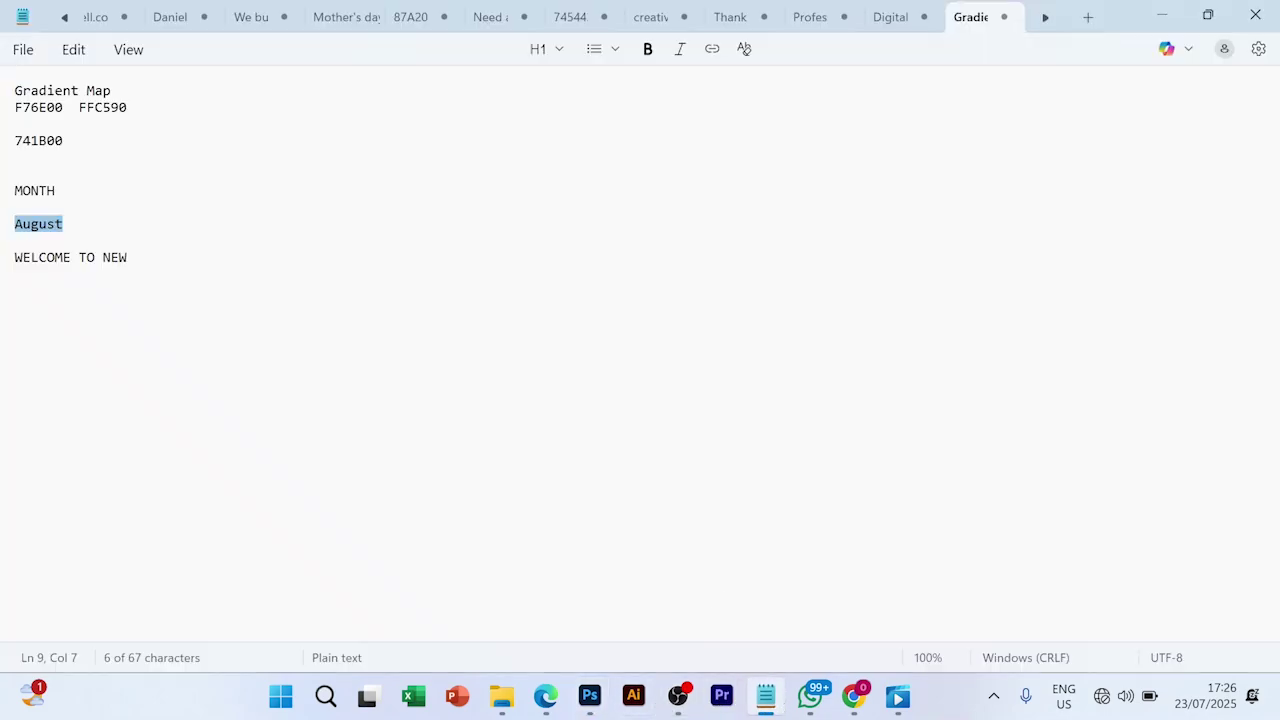
key(Up)
key(Up)
key(Up)
key(Up)
key(Up)
key(Home)
key(shift+End)
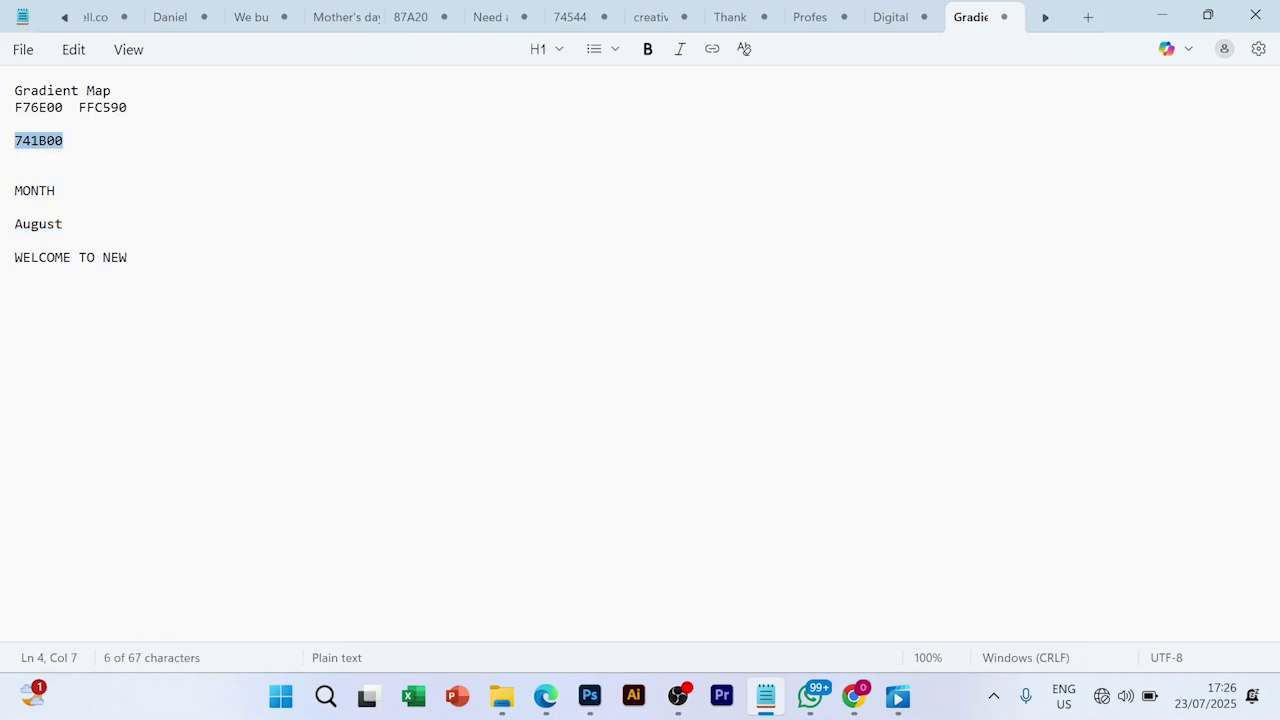
Step: Colour the August text 741B00 and reset its tracking to 0
click(592, 697)
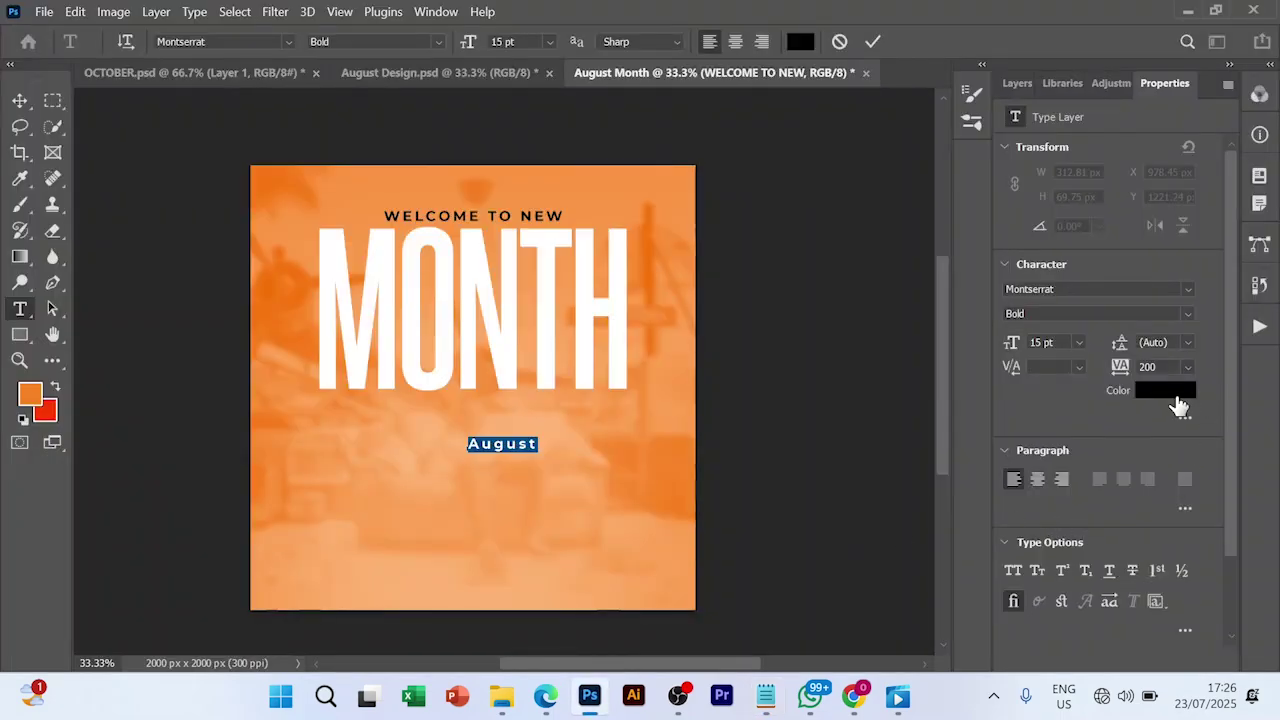
click(1178, 400)
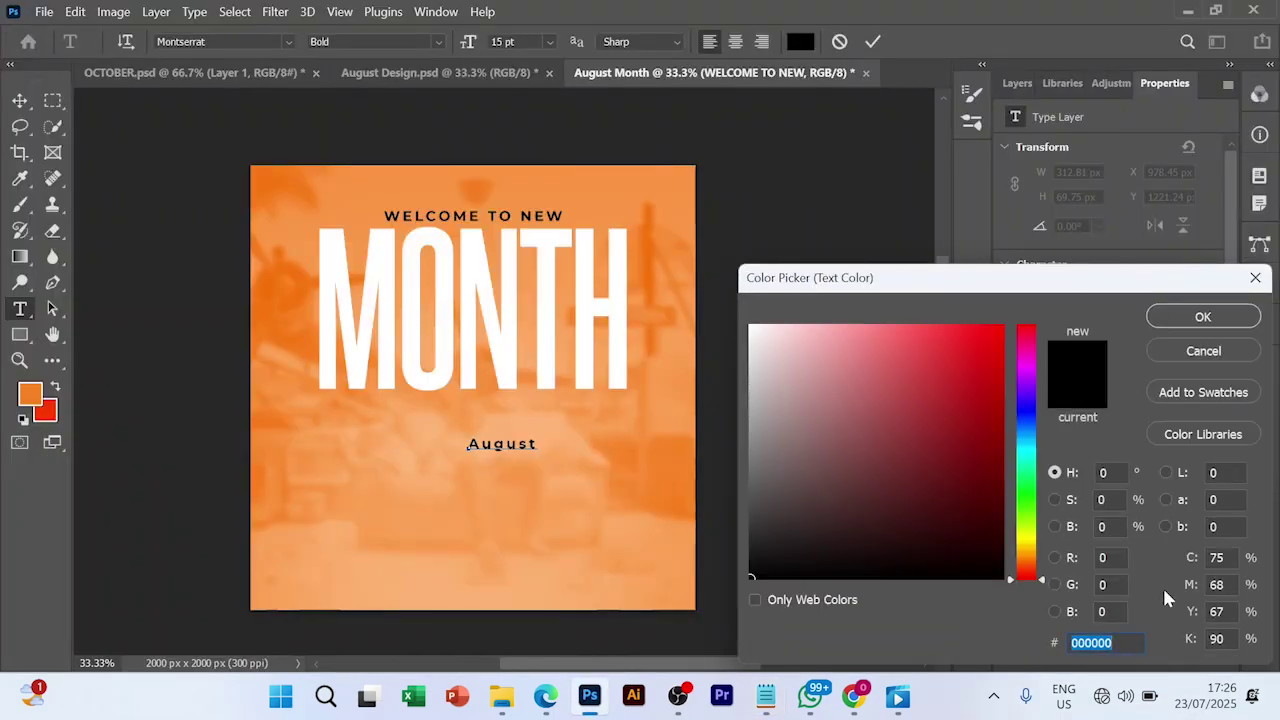
text(741B00)
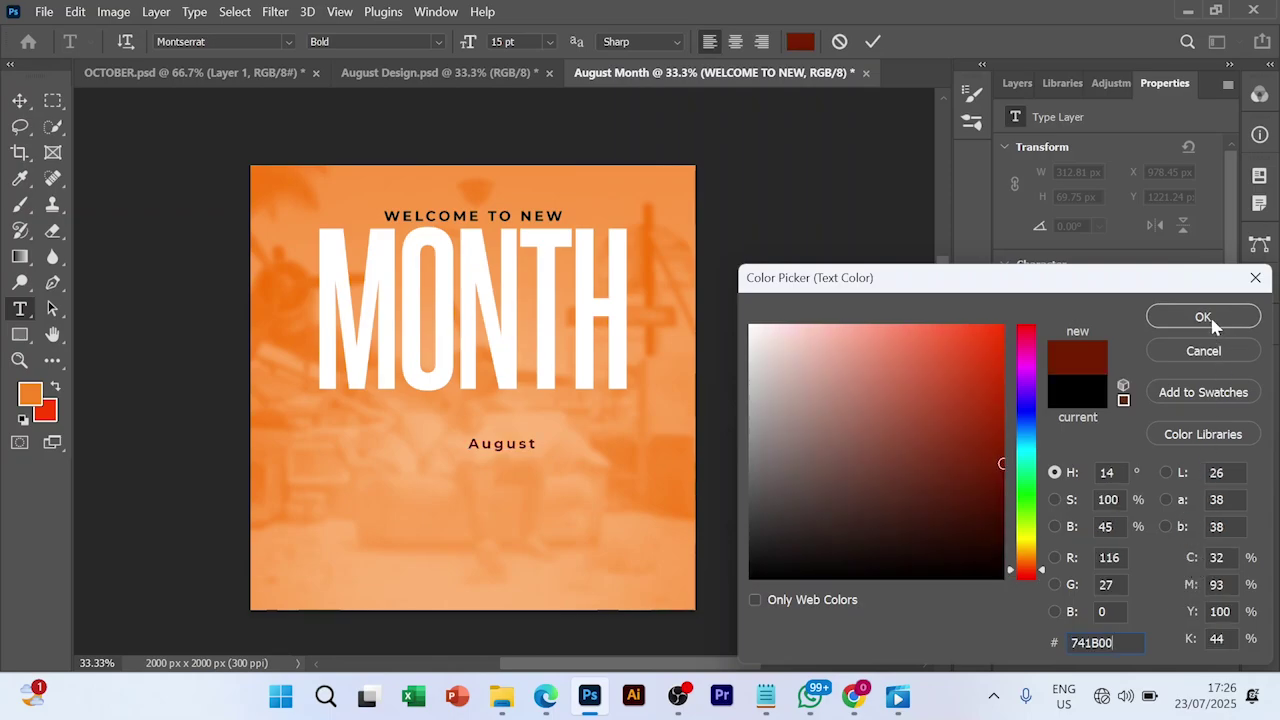
click(1209, 314)
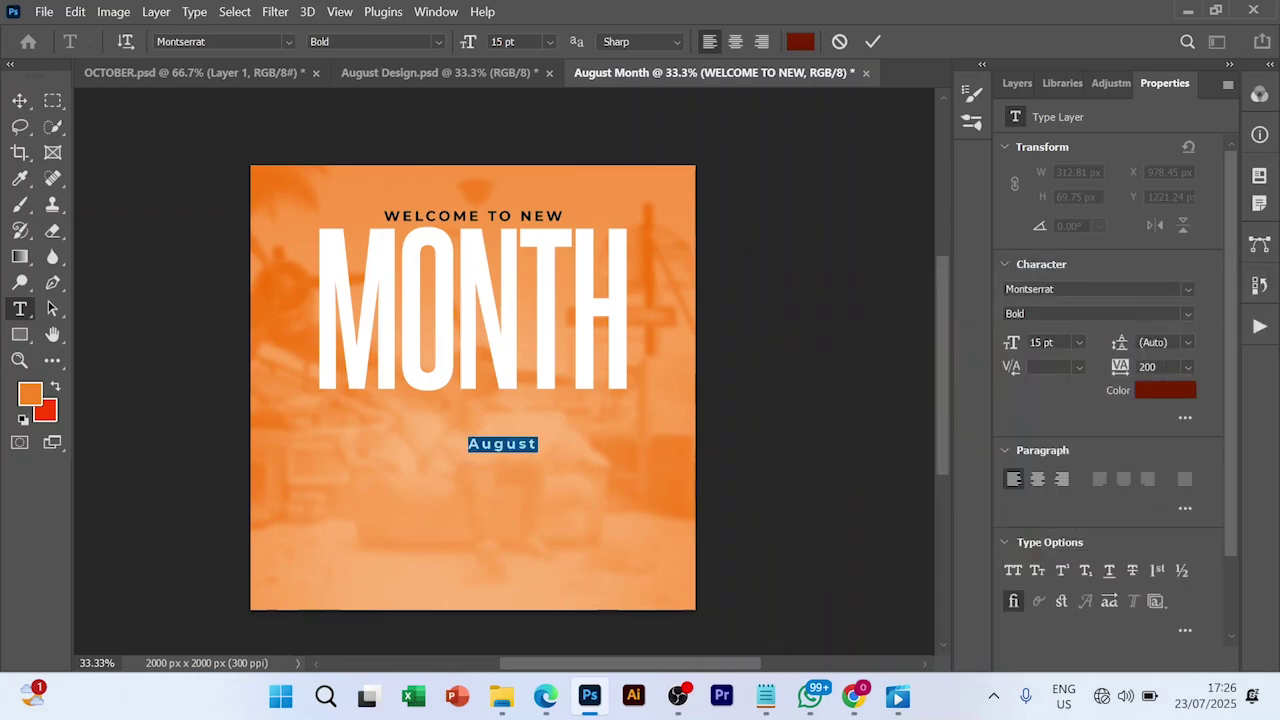
double_click(1134, 366)
text(0)
Step: Set August in Autografia PERSONAL USE ONLY, Medium weight, at 100 pt
click(1188, 289)
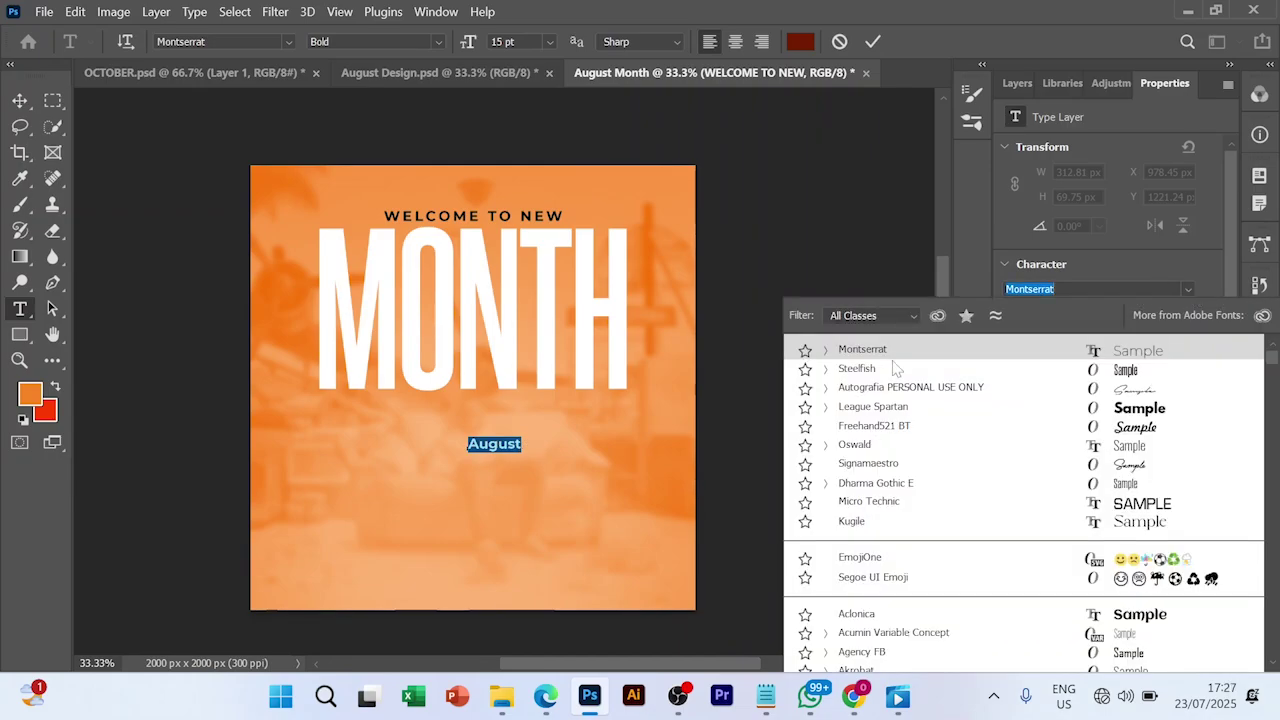
click(881, 388)
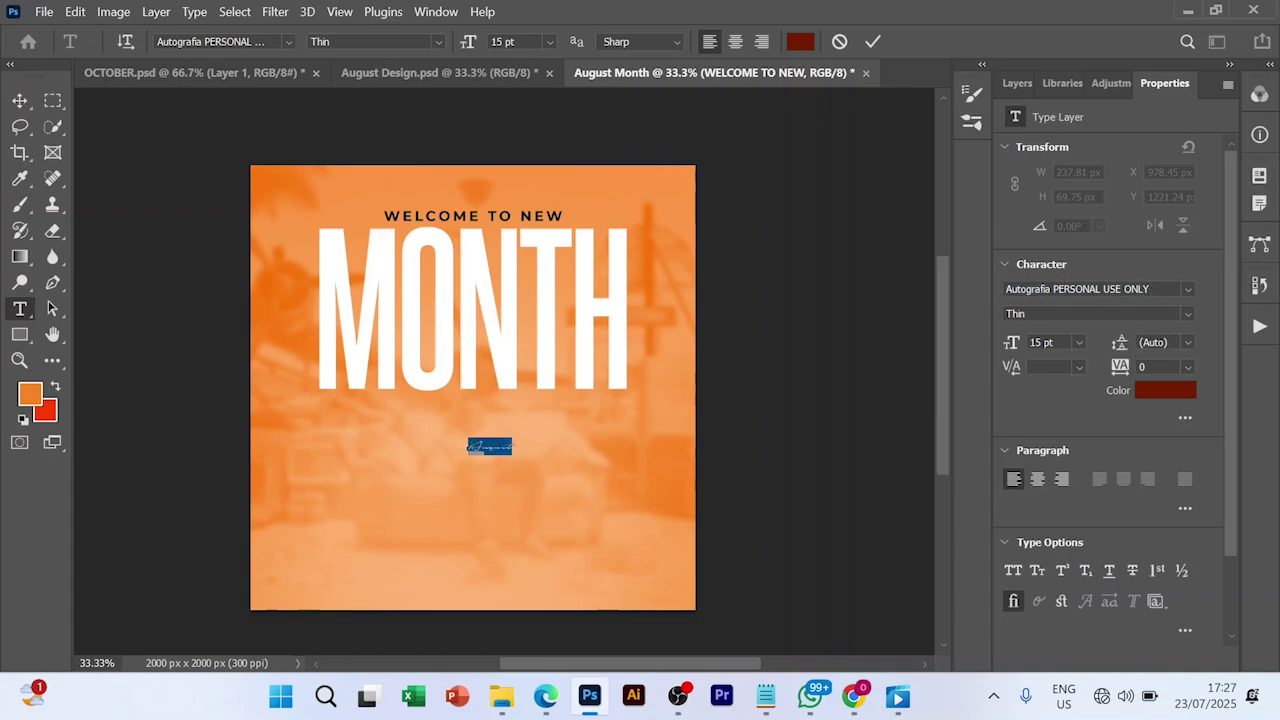
click(438, 42)
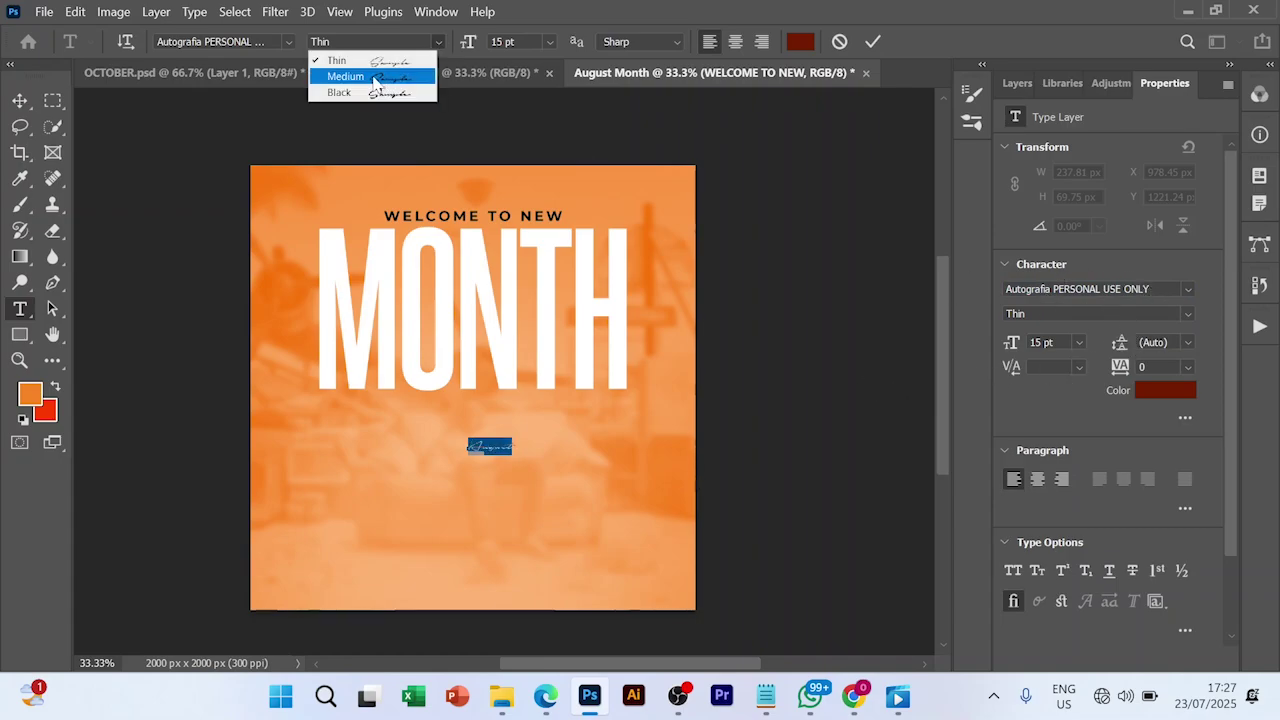
click(360, 75)
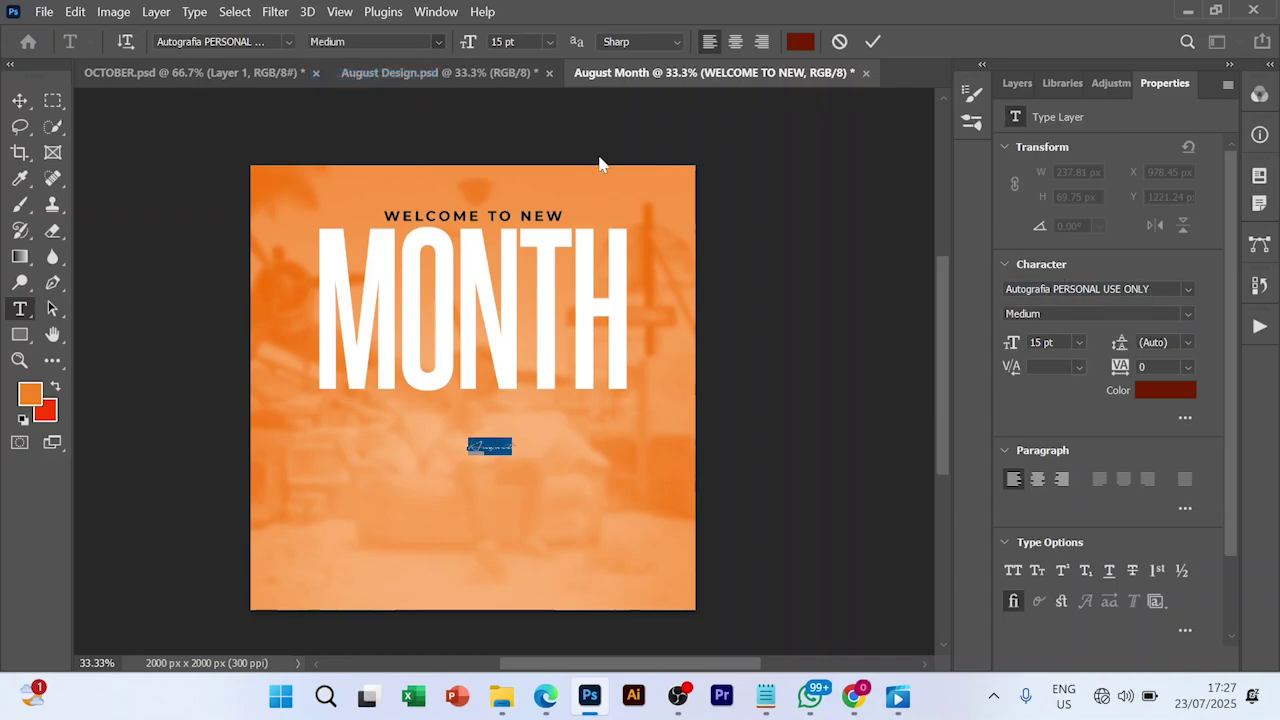
click(1040, 342)
key(Return)
key(v)
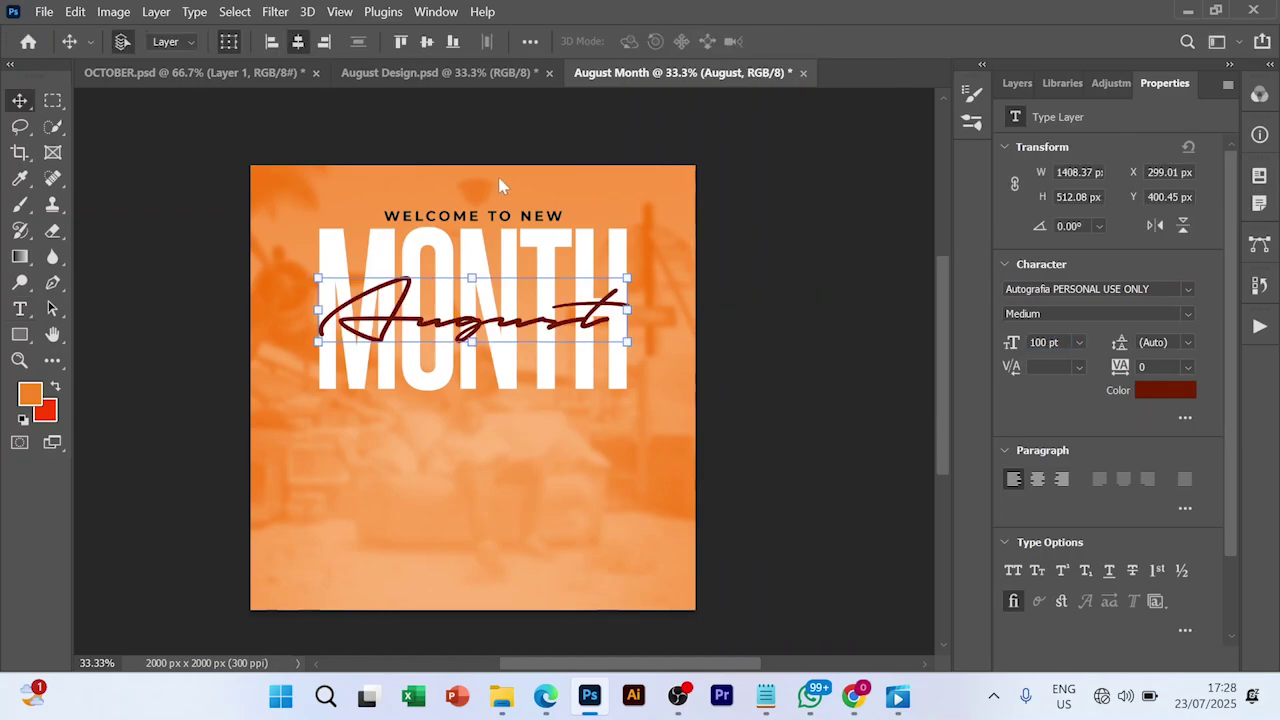
click(505, 219)
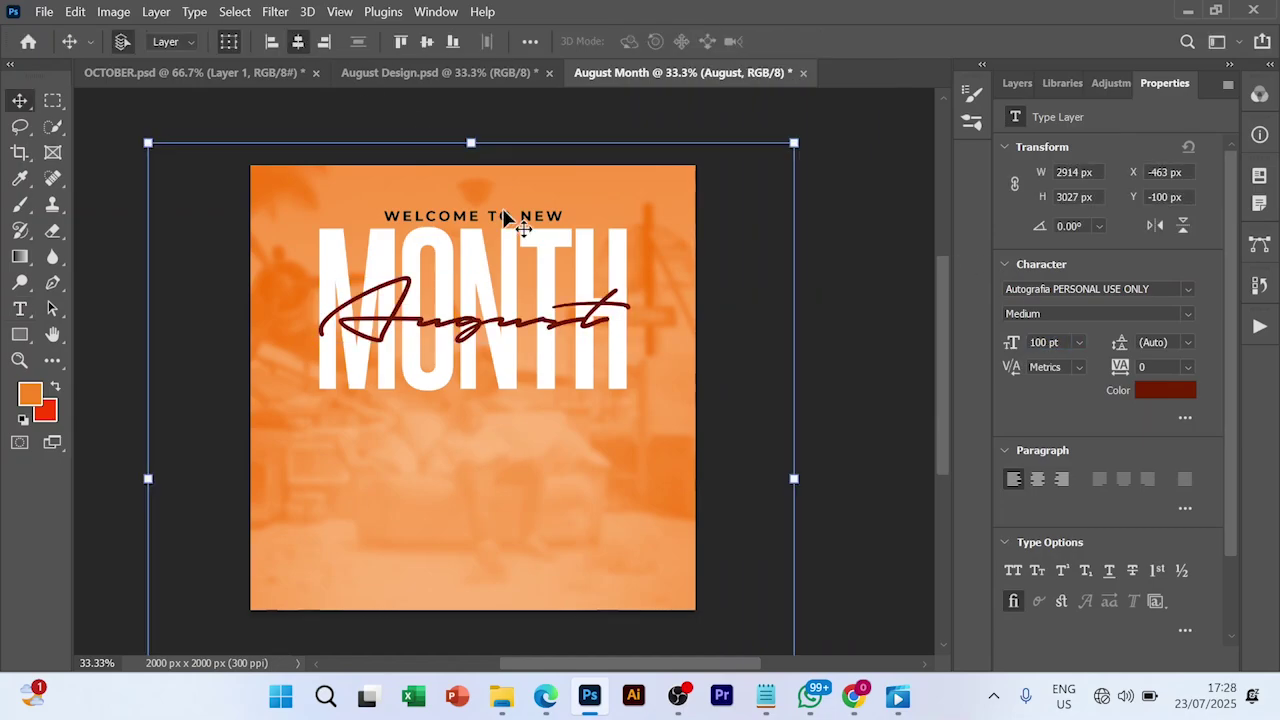
click(505, 219)
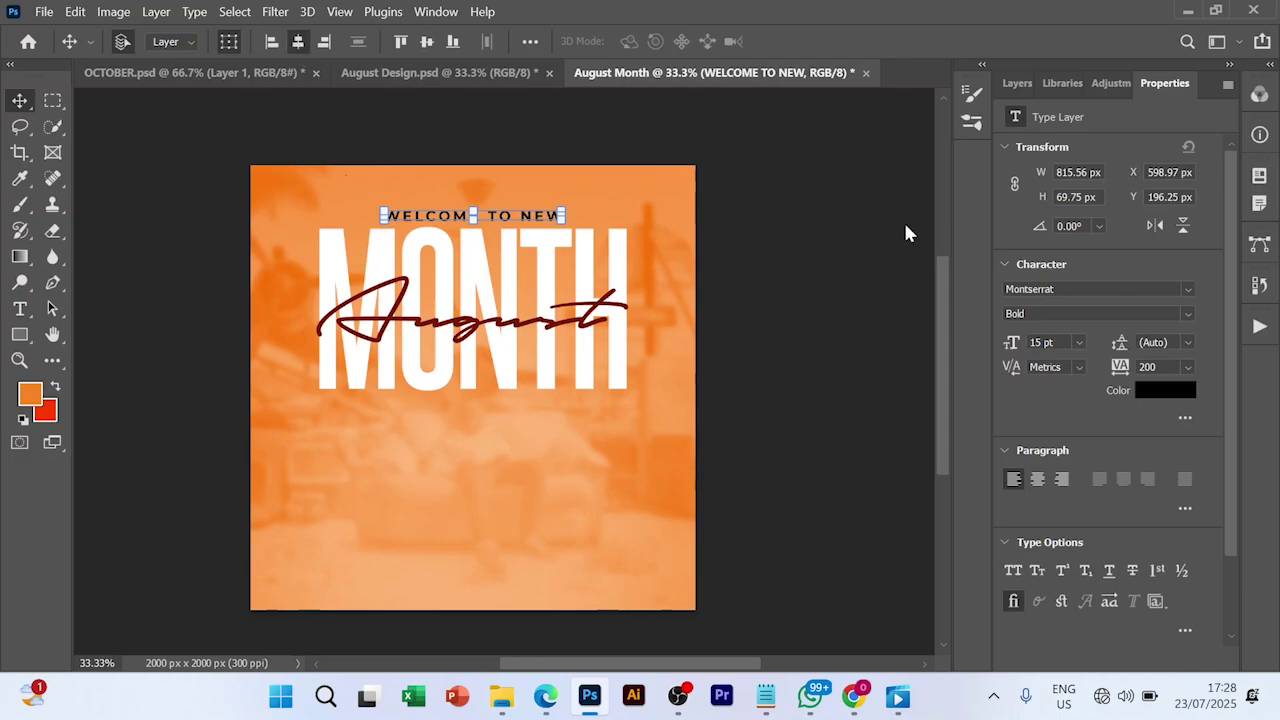
Step: Group the MONTH, WELCOME TO NEW and August layers into a group named Text
click(1017, 84)
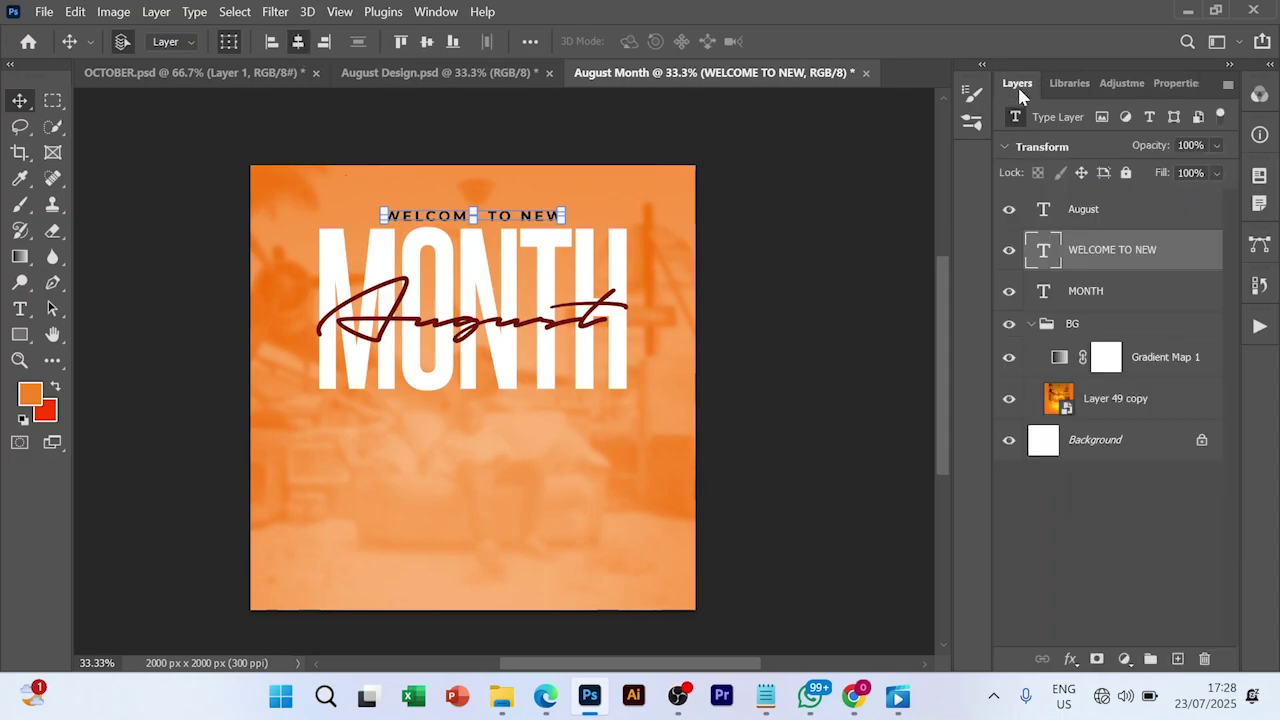
click(1115, 304)
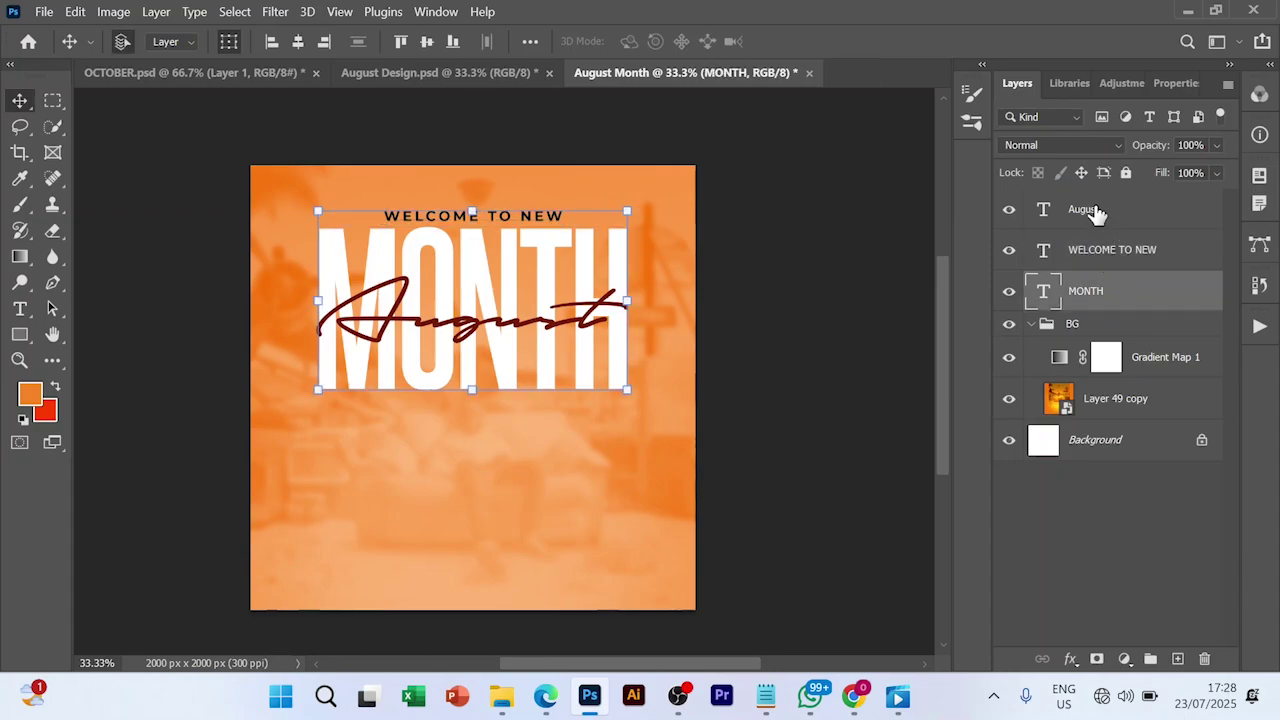
shift+click(1097, 212)
key(ctrl+g)
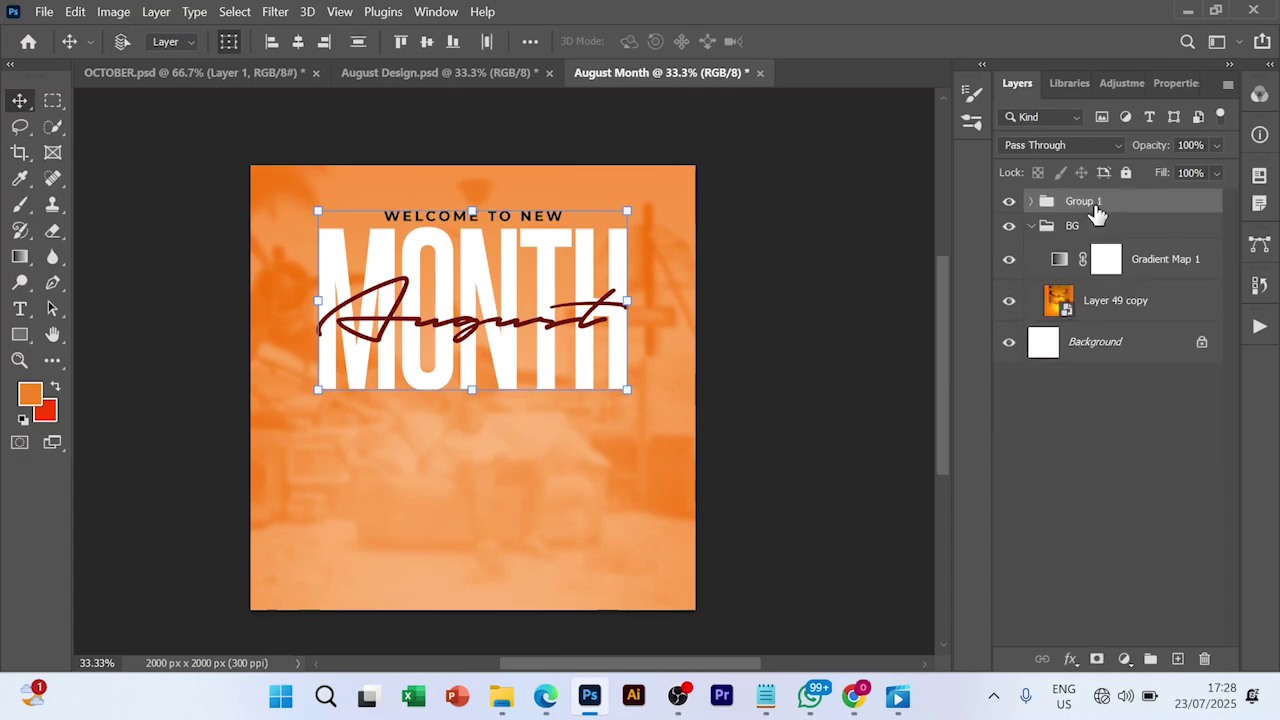
click(1097, 212)
double_click(1086, 204)
text(Text)
key(Return)
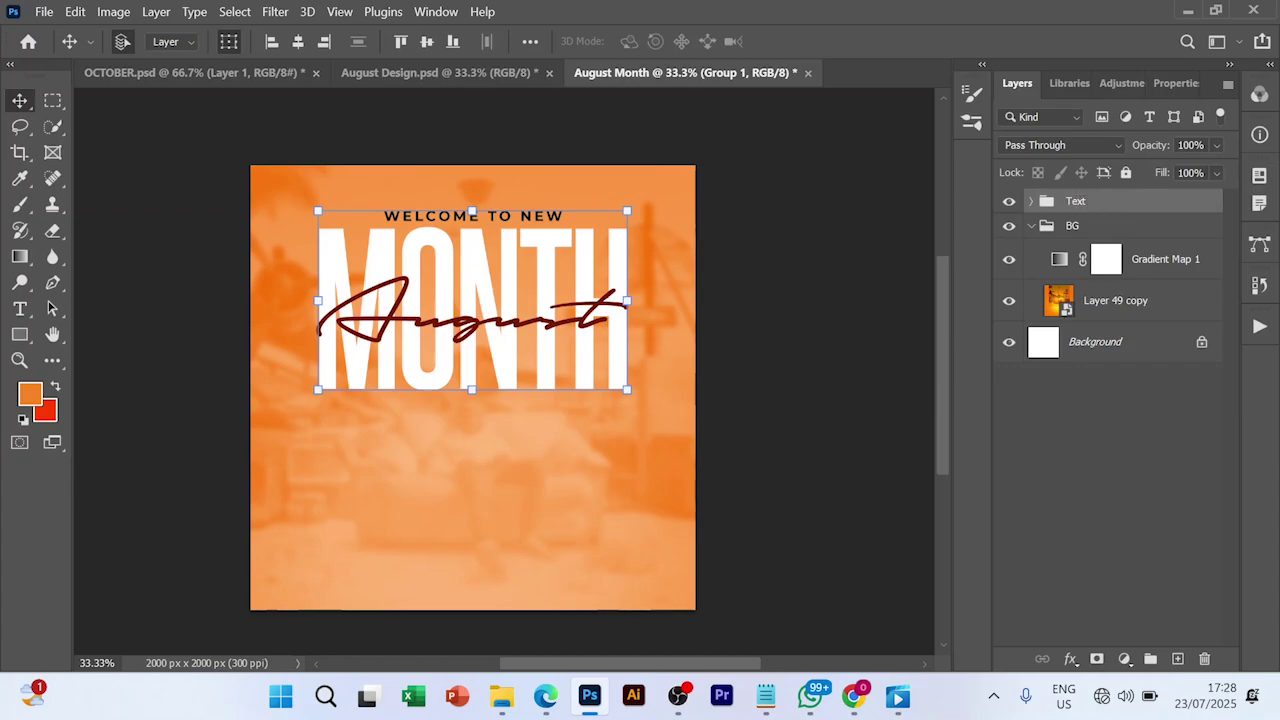
click(1176, 530)
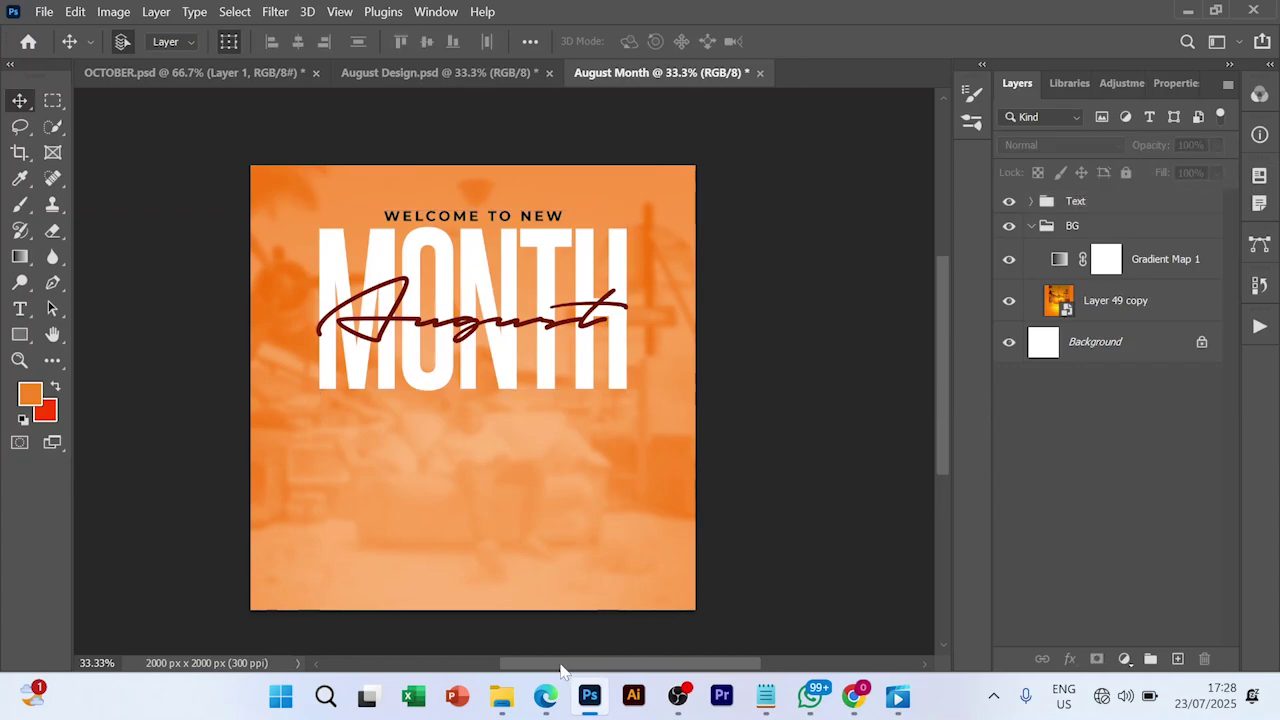
Step: Select the pngwing.com (19) copy image in the August folder
click(501, 612)
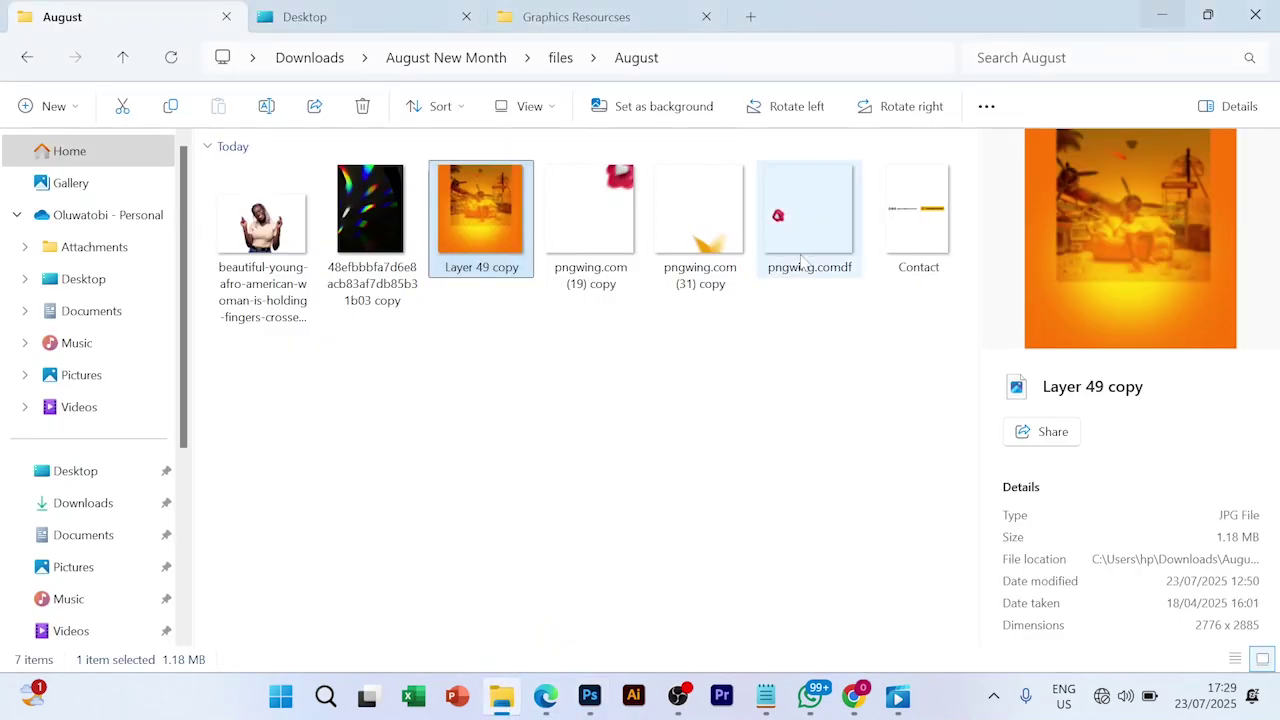
click(597, 227)
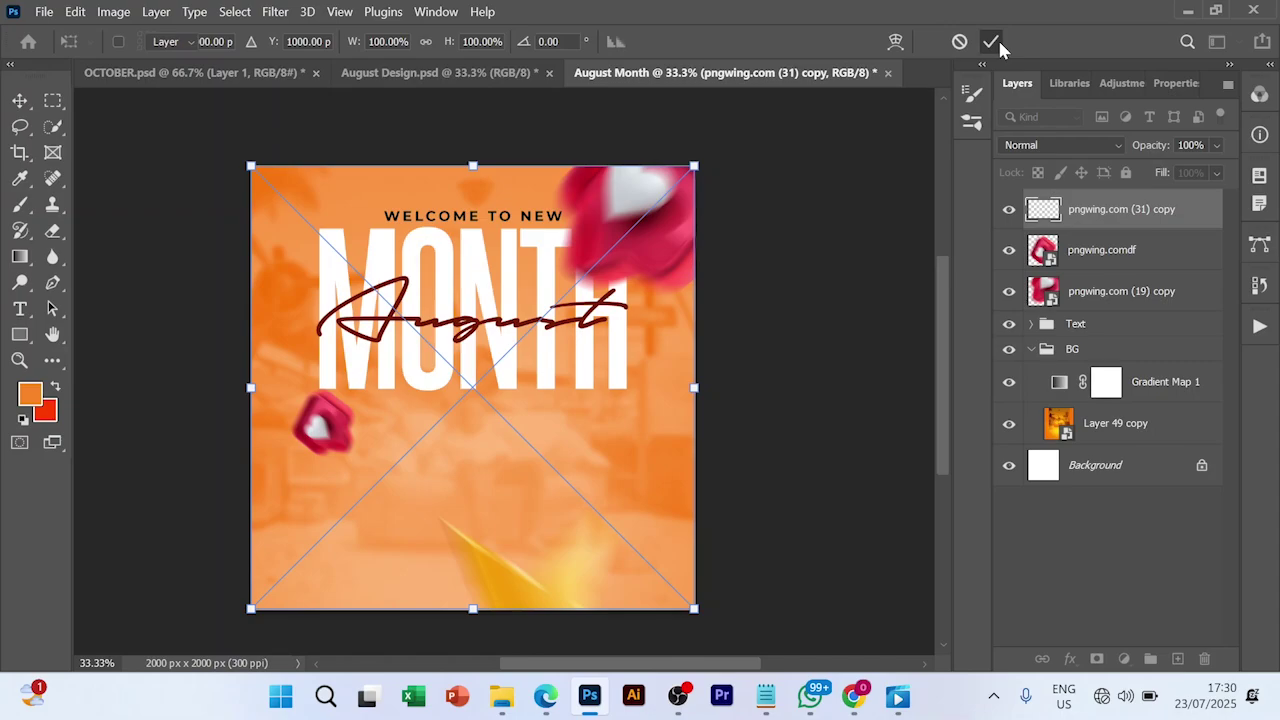
Step: Place the woman photo low on the flyer and move the pngwing.com (31) copy glow above it
click(994, 40)
click(501, 697)
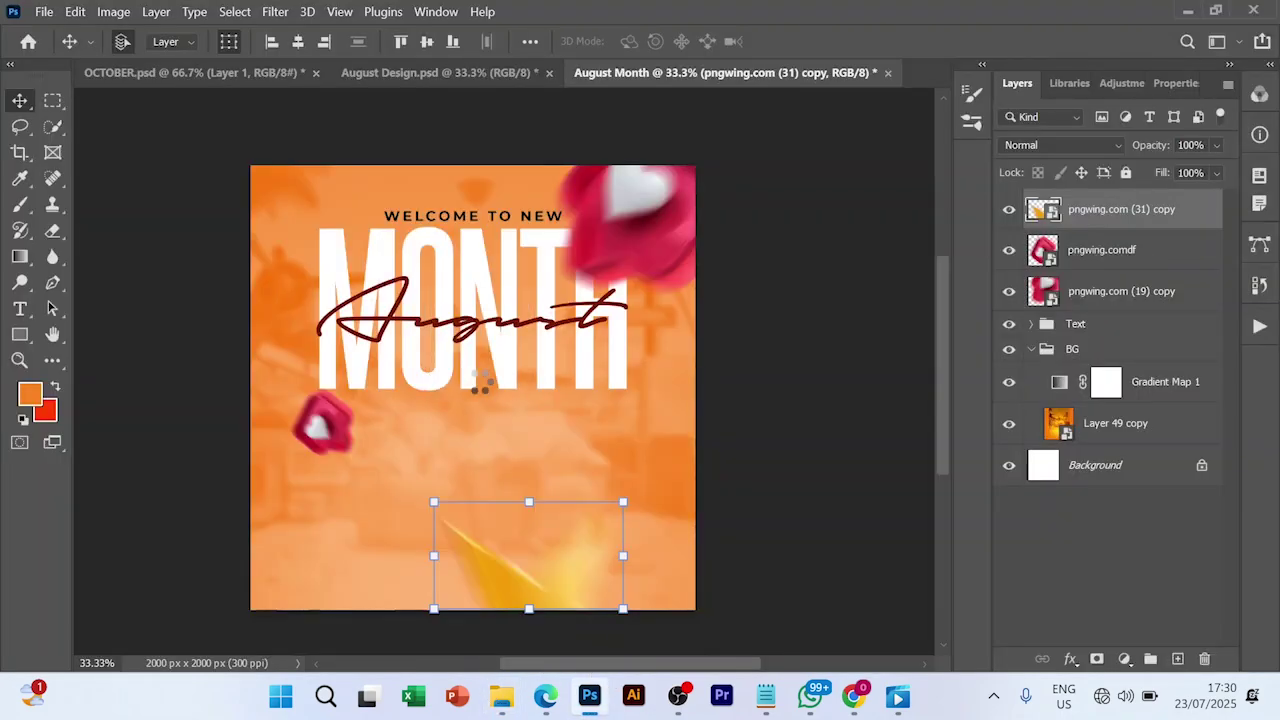
drag(490, 490, 491, 500)
key(Return)
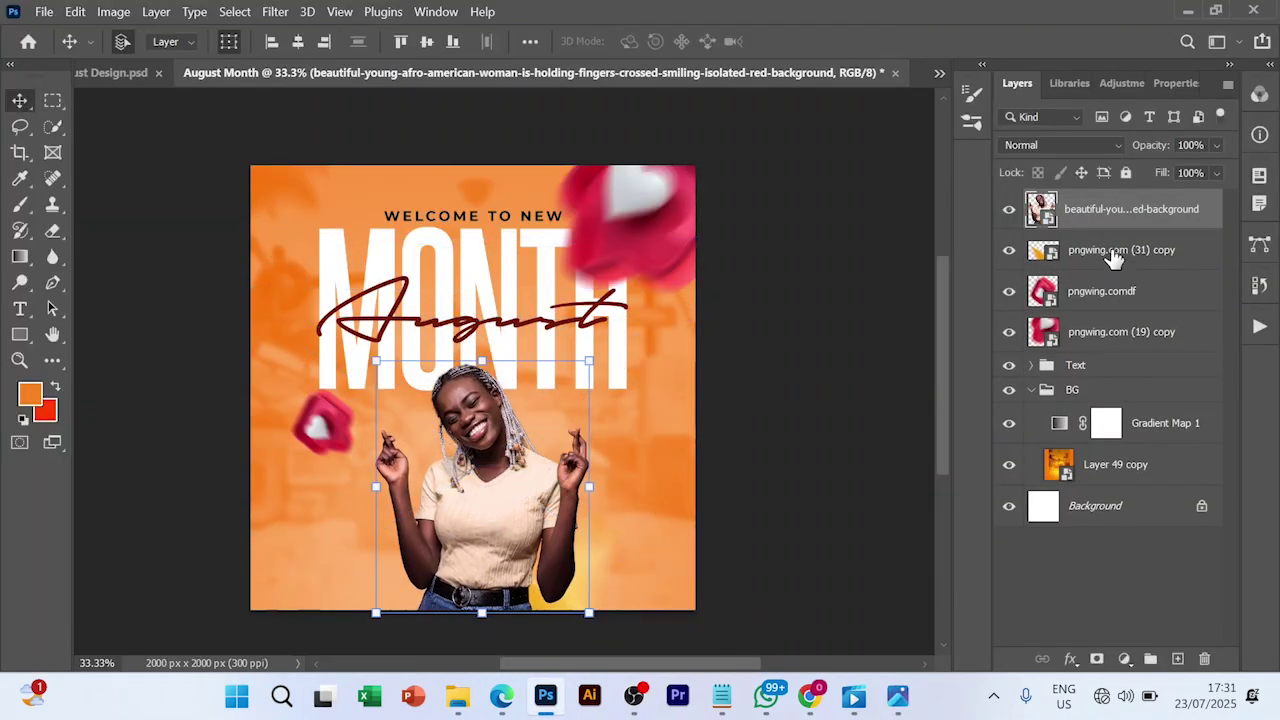
drag(1114, 251, 1112, 206)
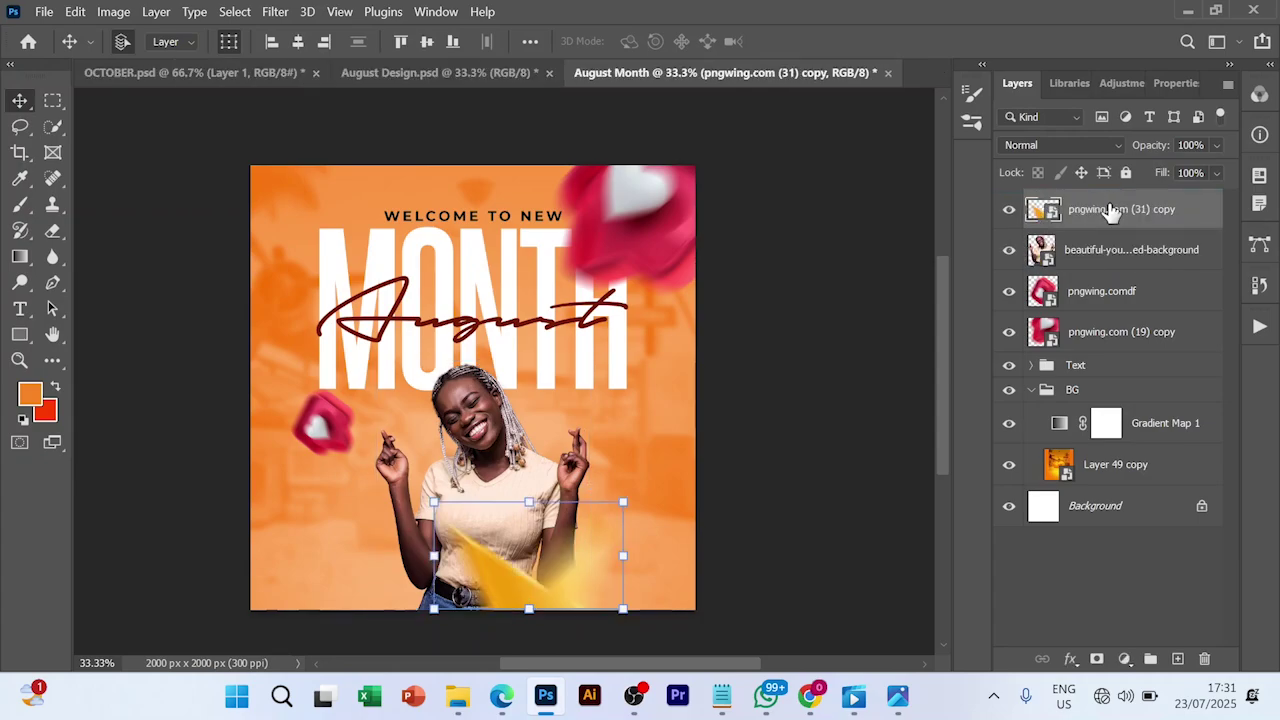
click(1112, 569)
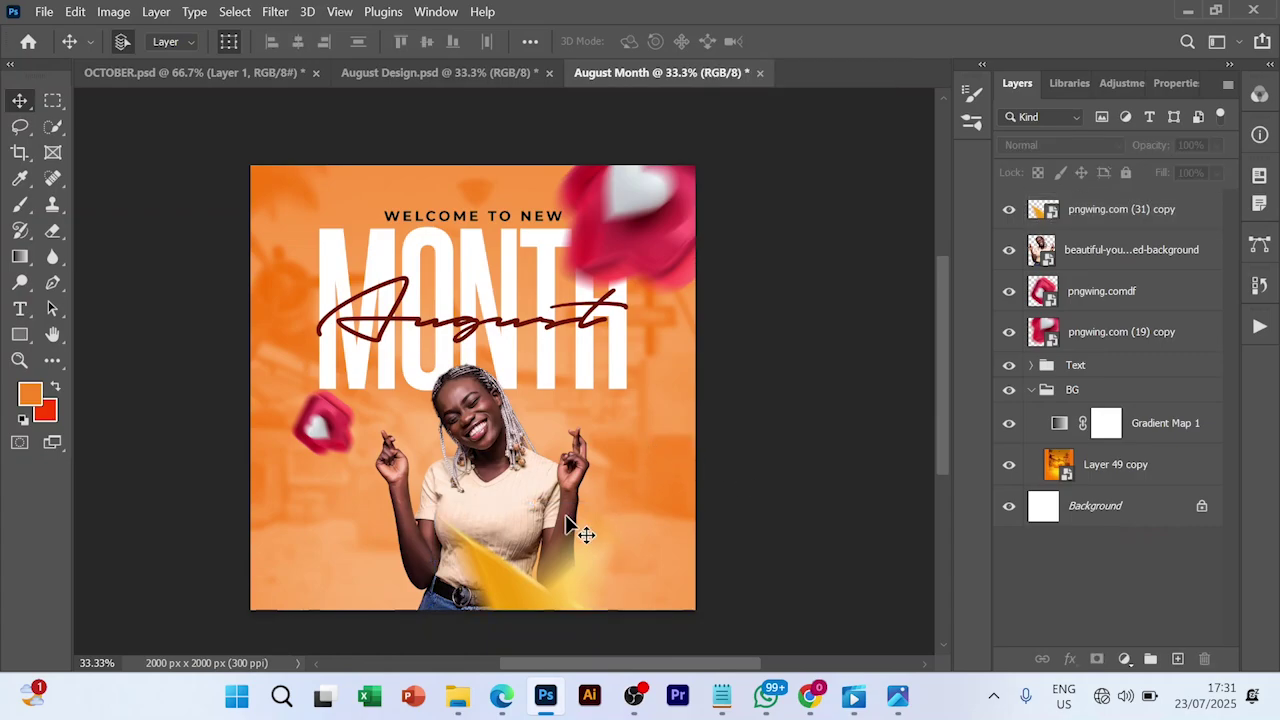
Step: Drag the Contact image from the August folder into Photoshop
click(457, 697)
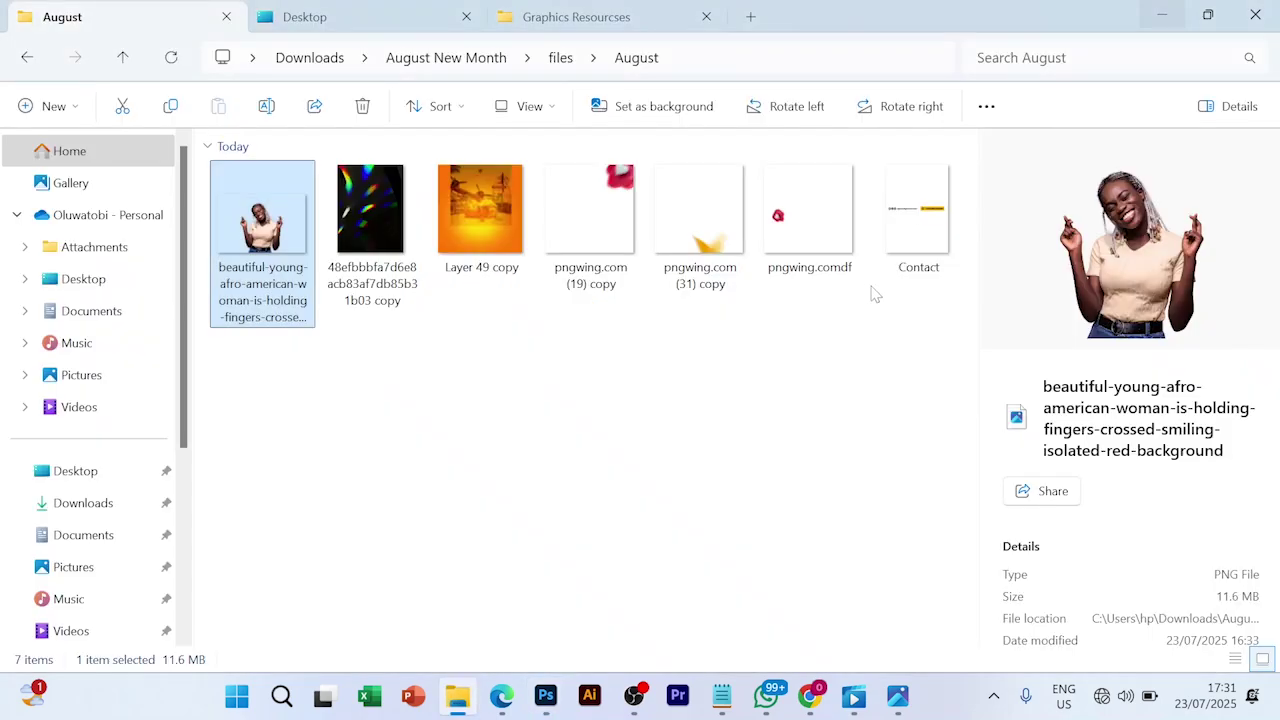
drag(935, 210, 568, 572)
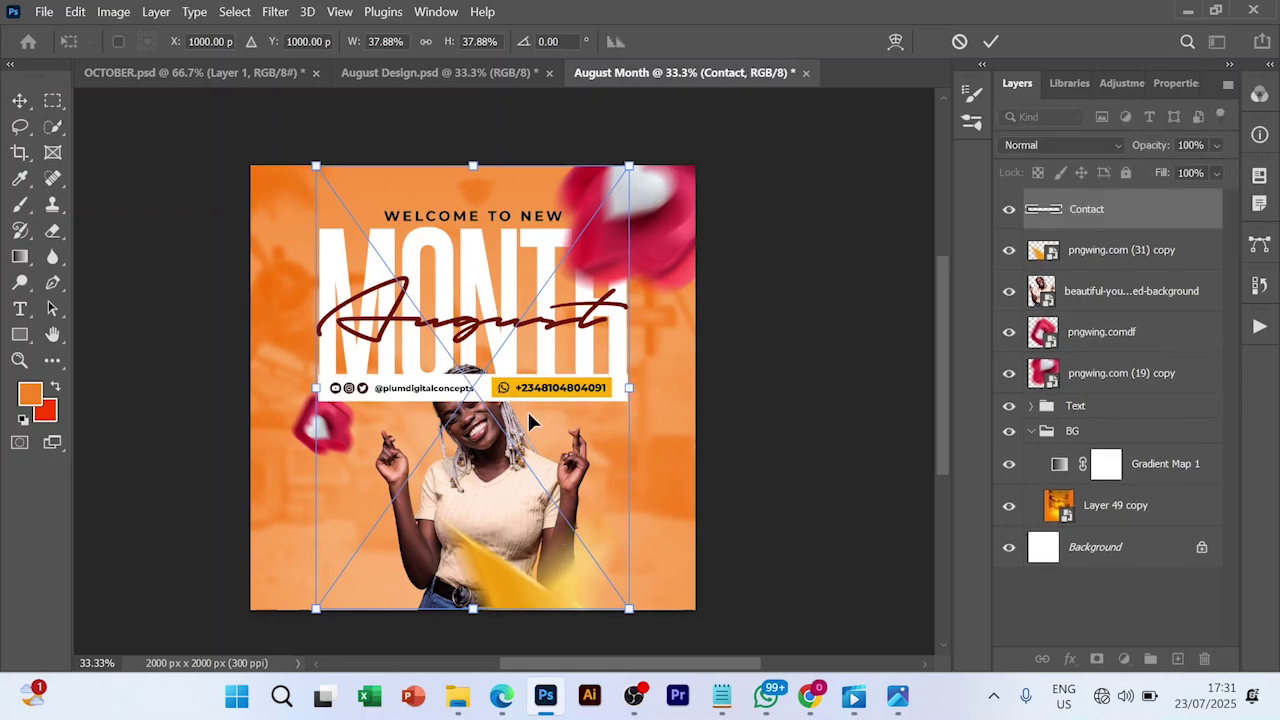
Step: Move the Contact banner to the bottom edge, commit it, and centre it horizontally
drag(527, 414, 522, 584)
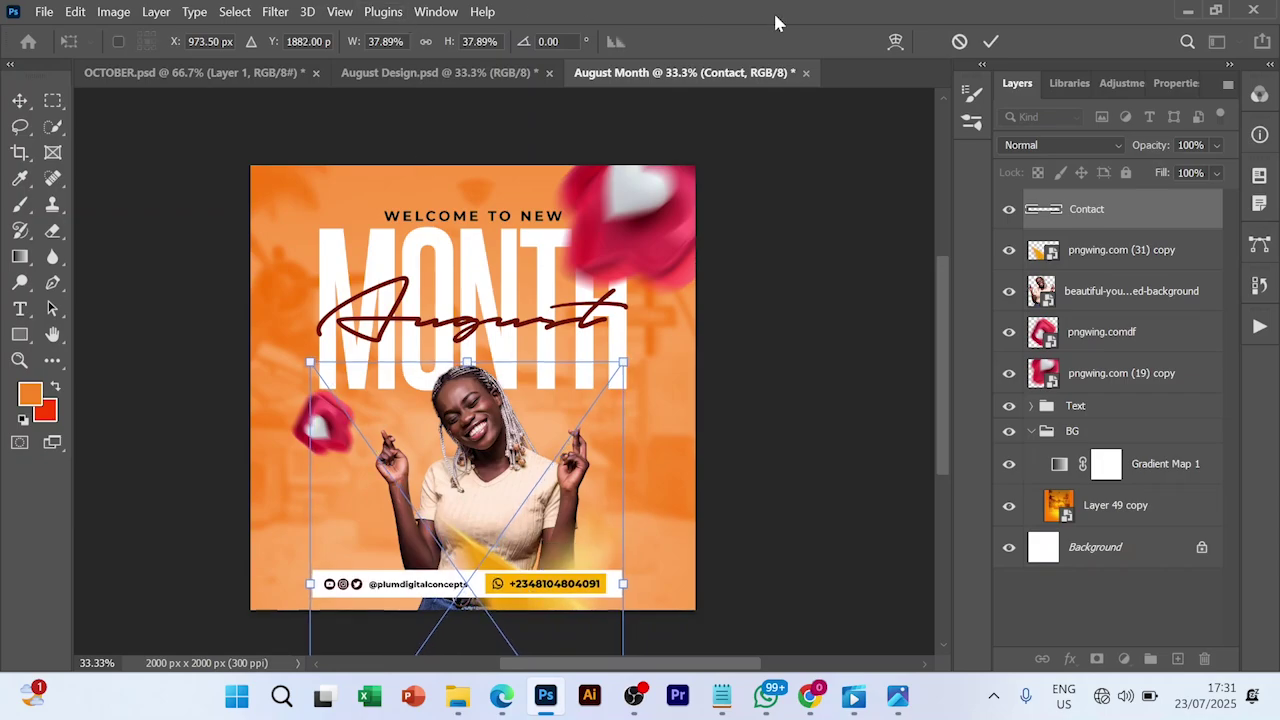
click(991, 41)
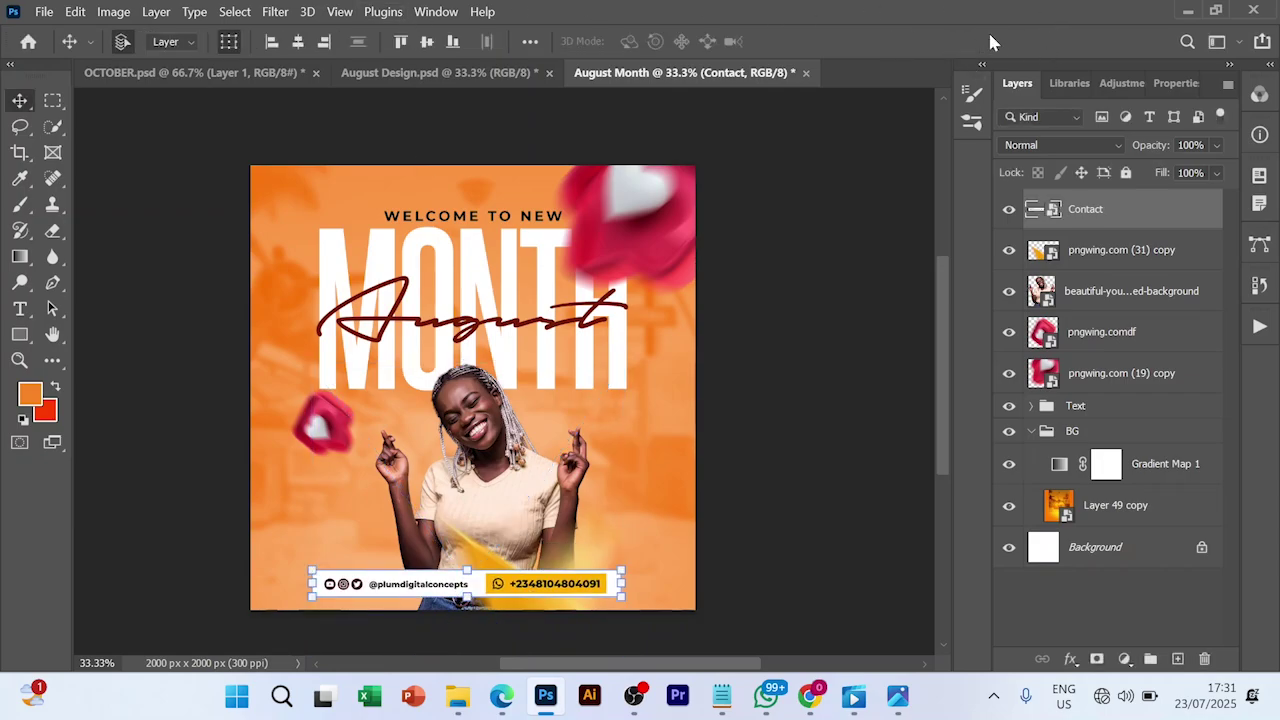
click(298, 43)
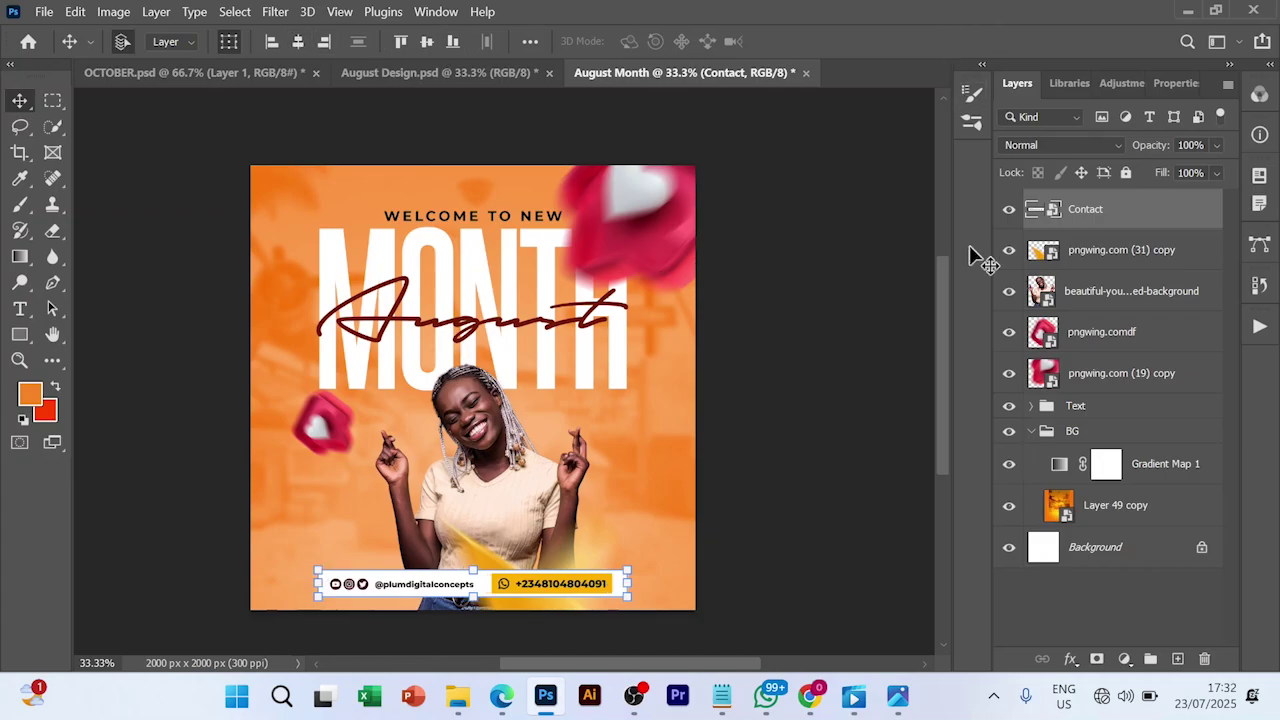
Step: Group the contact, woman photo and pngwing layers as 'Emoji Image And Contact' and collapse the BG group
shift+click(1110, 375)
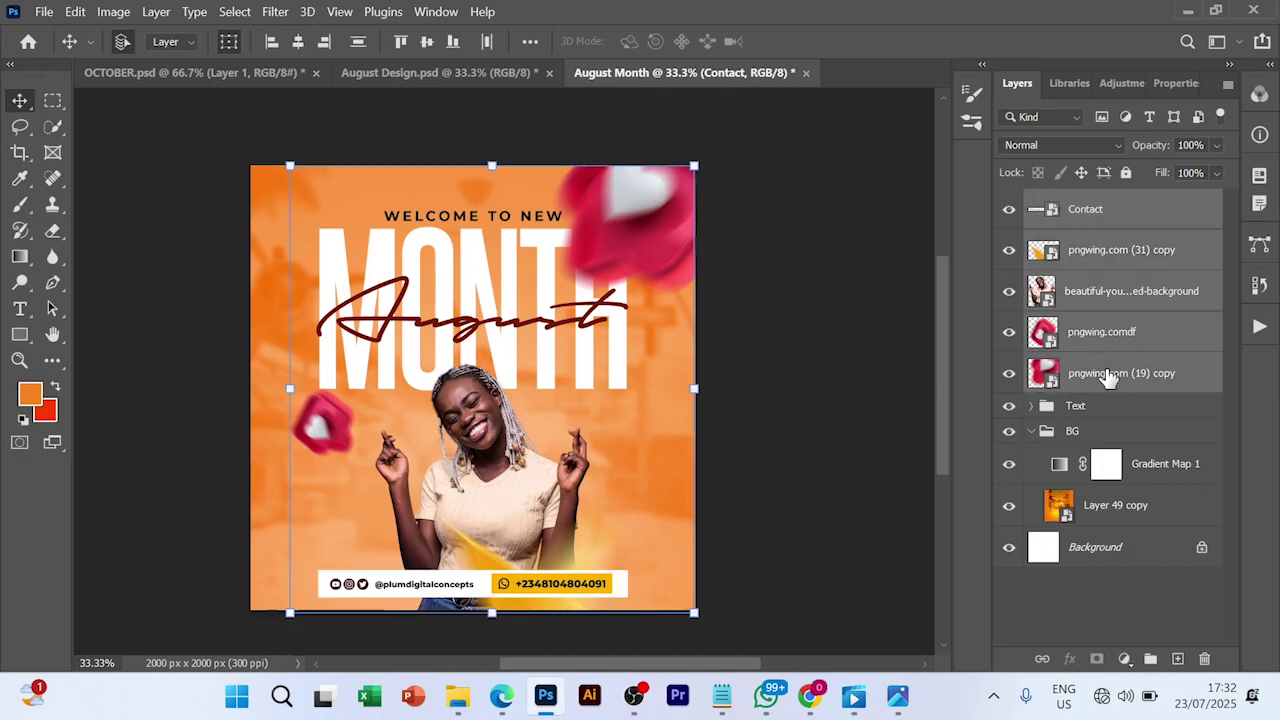
key(ctrl+g)
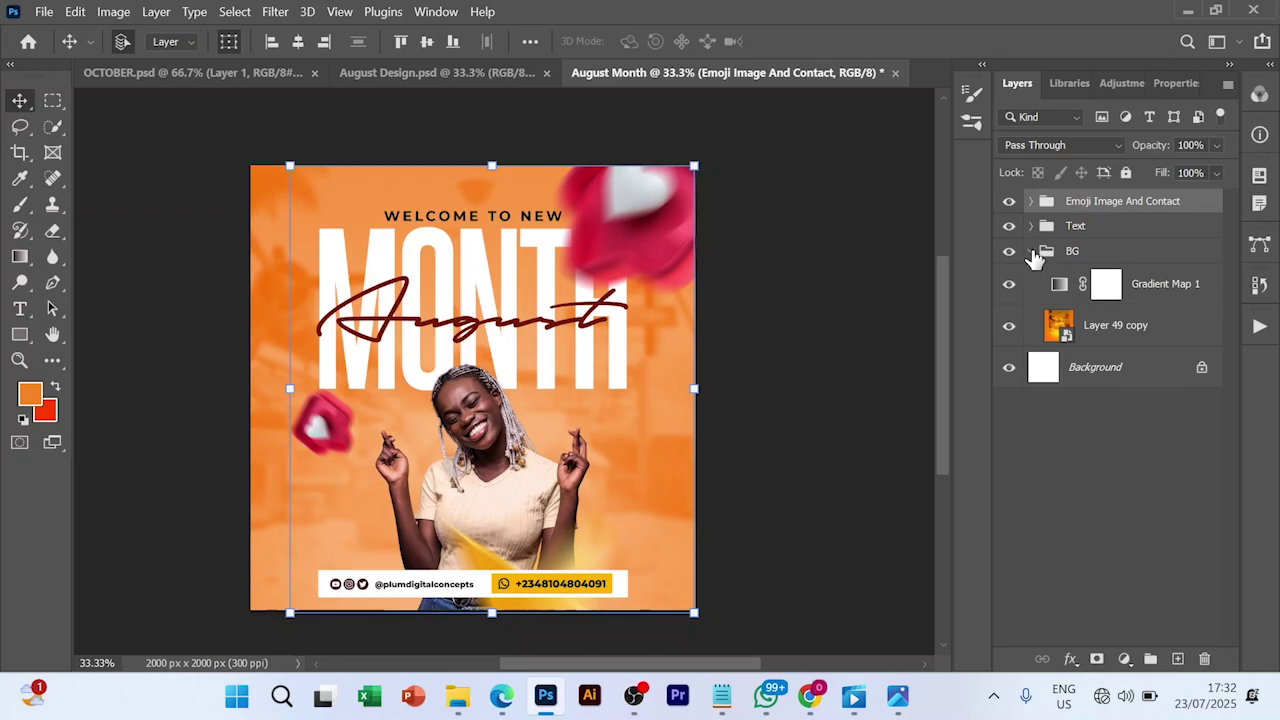
click(1031, 251)
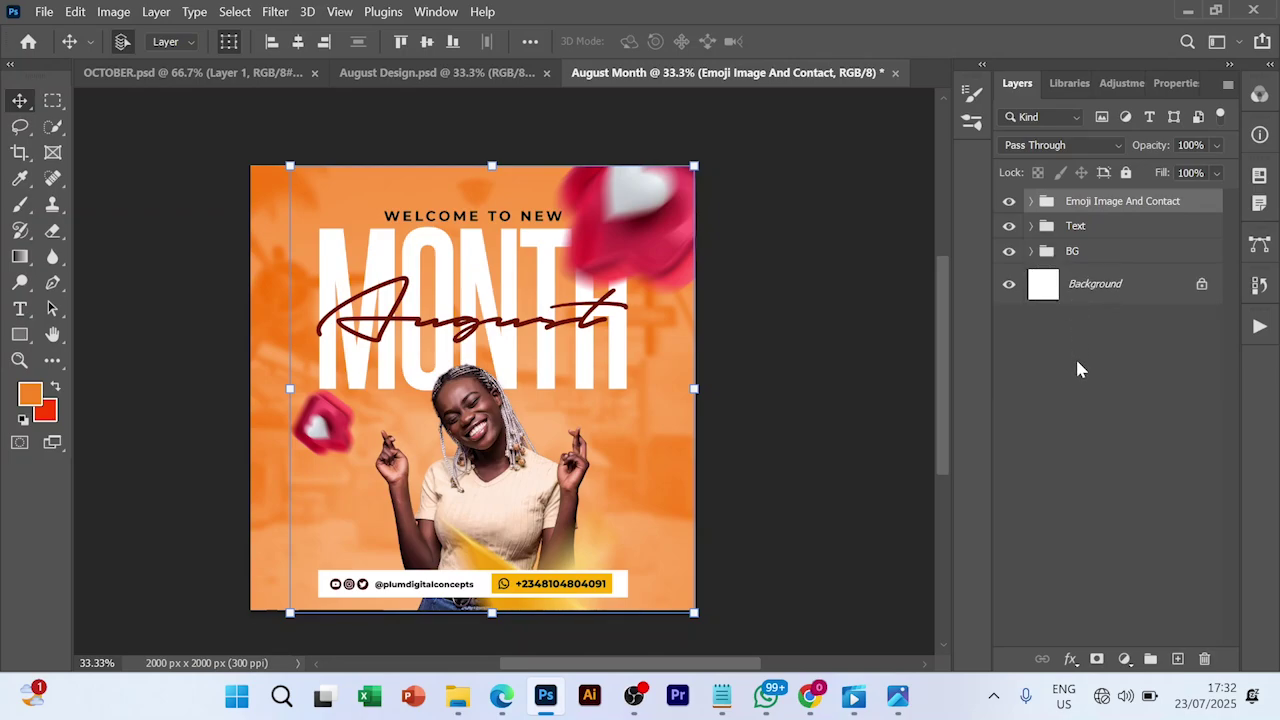
click(1079, 369)
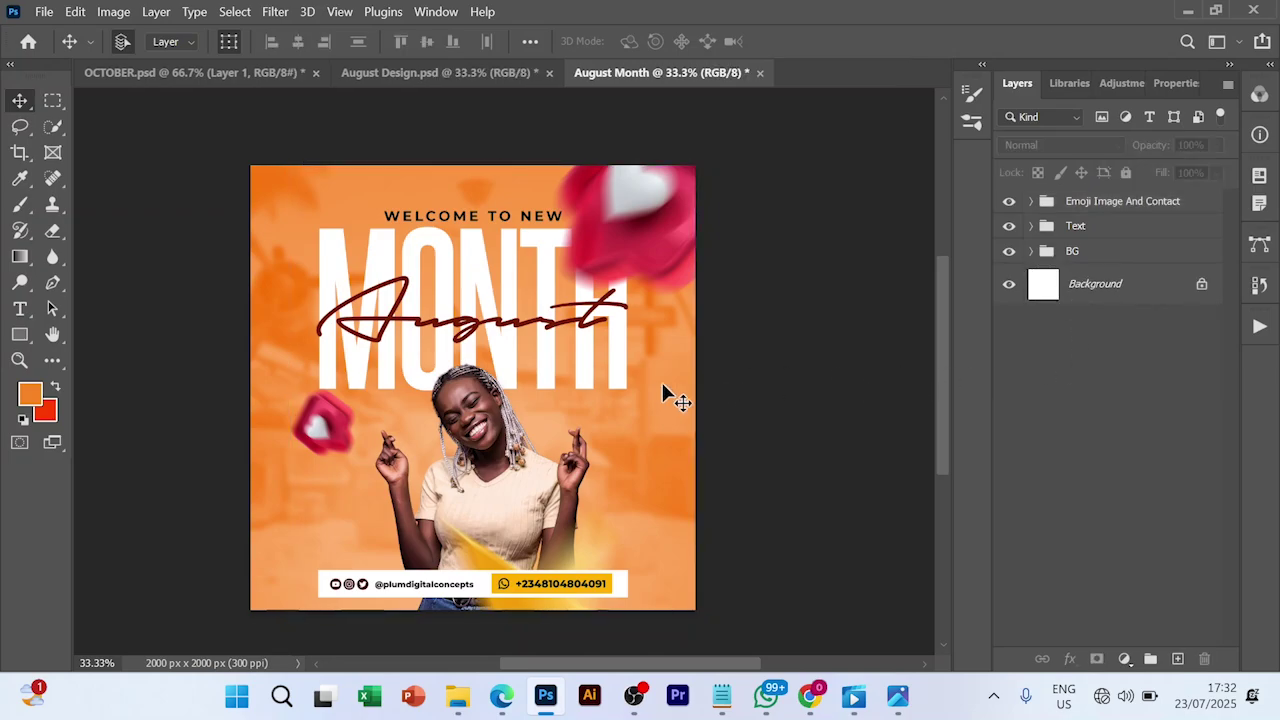
Step: Centre the woman photo horizontally on the flyer inside the Emoji Image And Contact group
click(1028, 206)
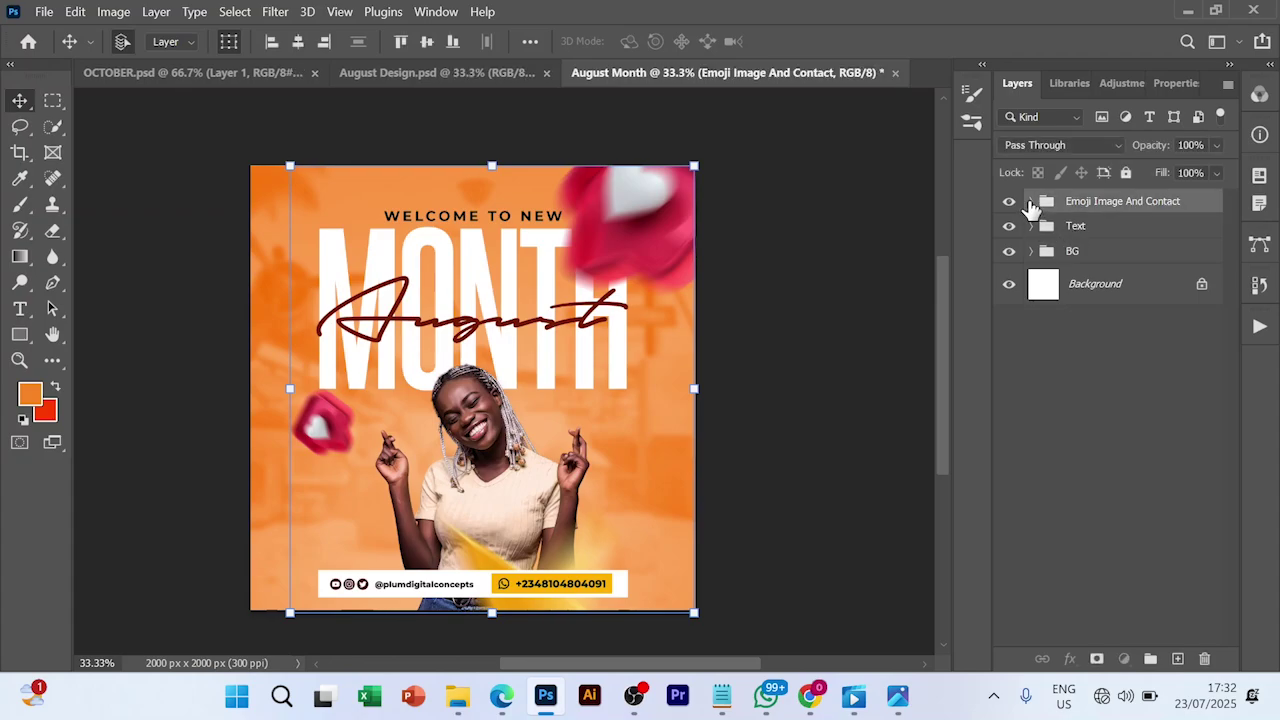
click(1030, 202)
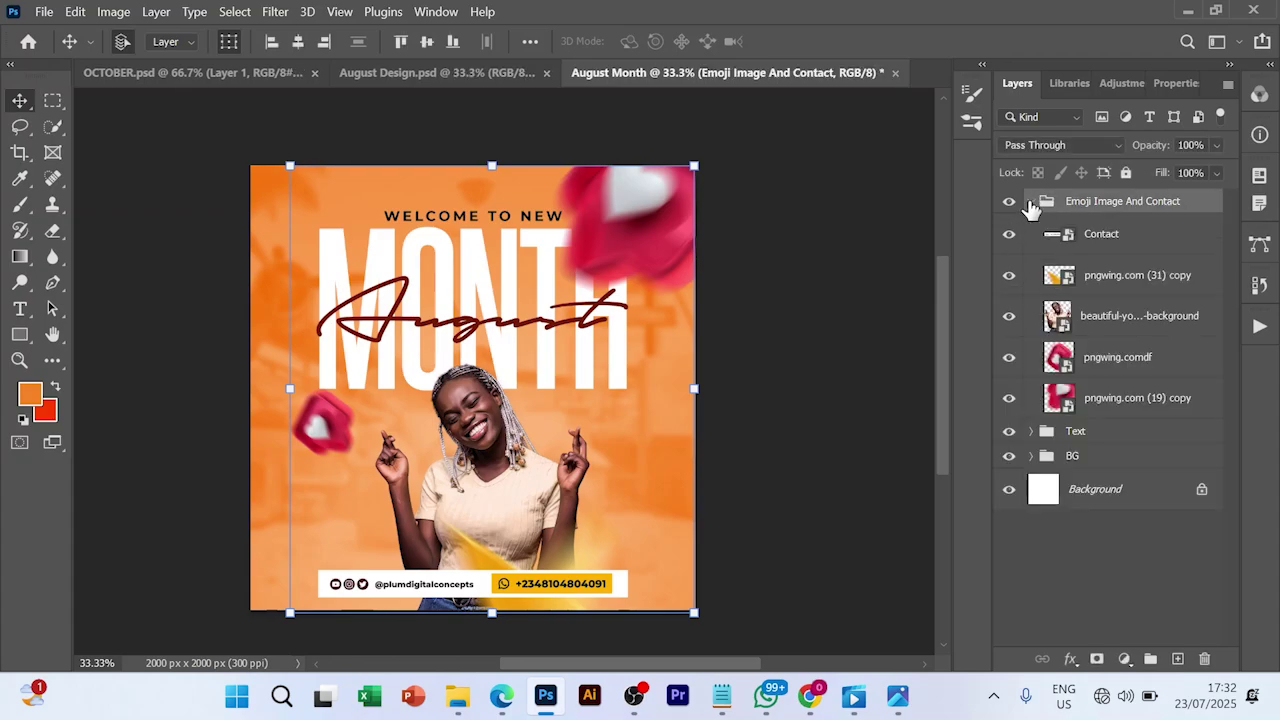
click(1097, 318)
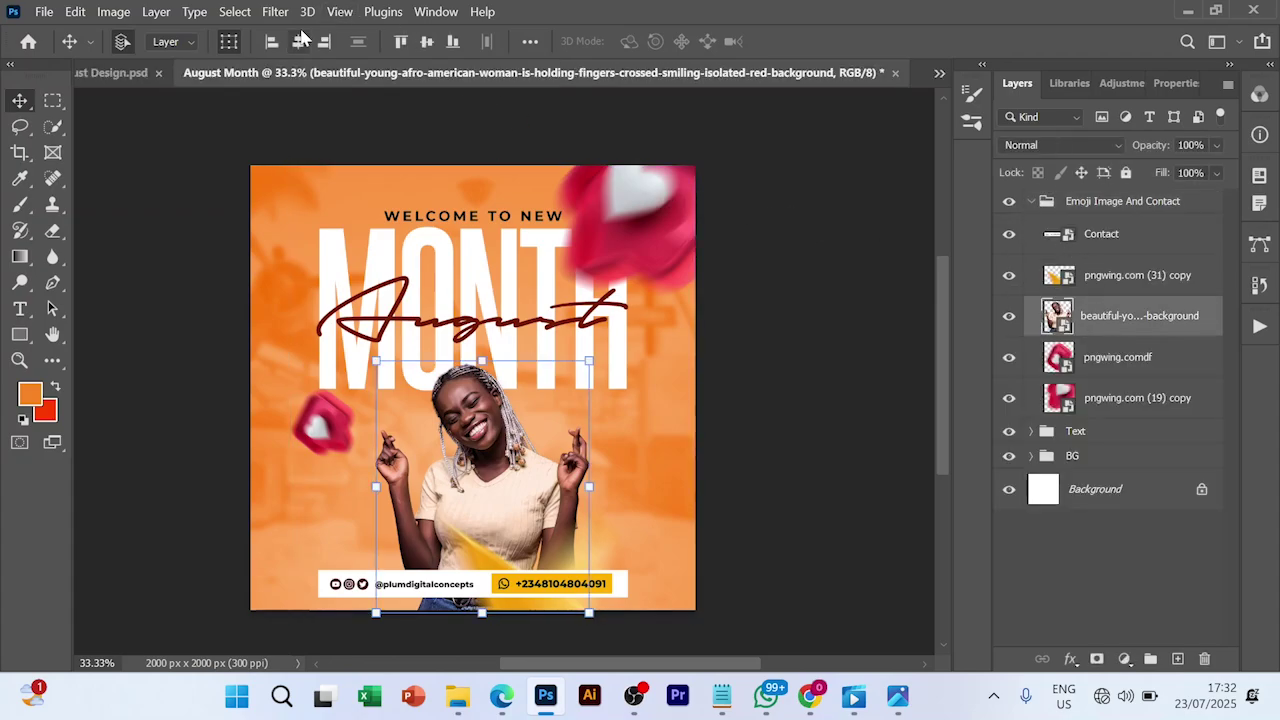
click(300, 41)
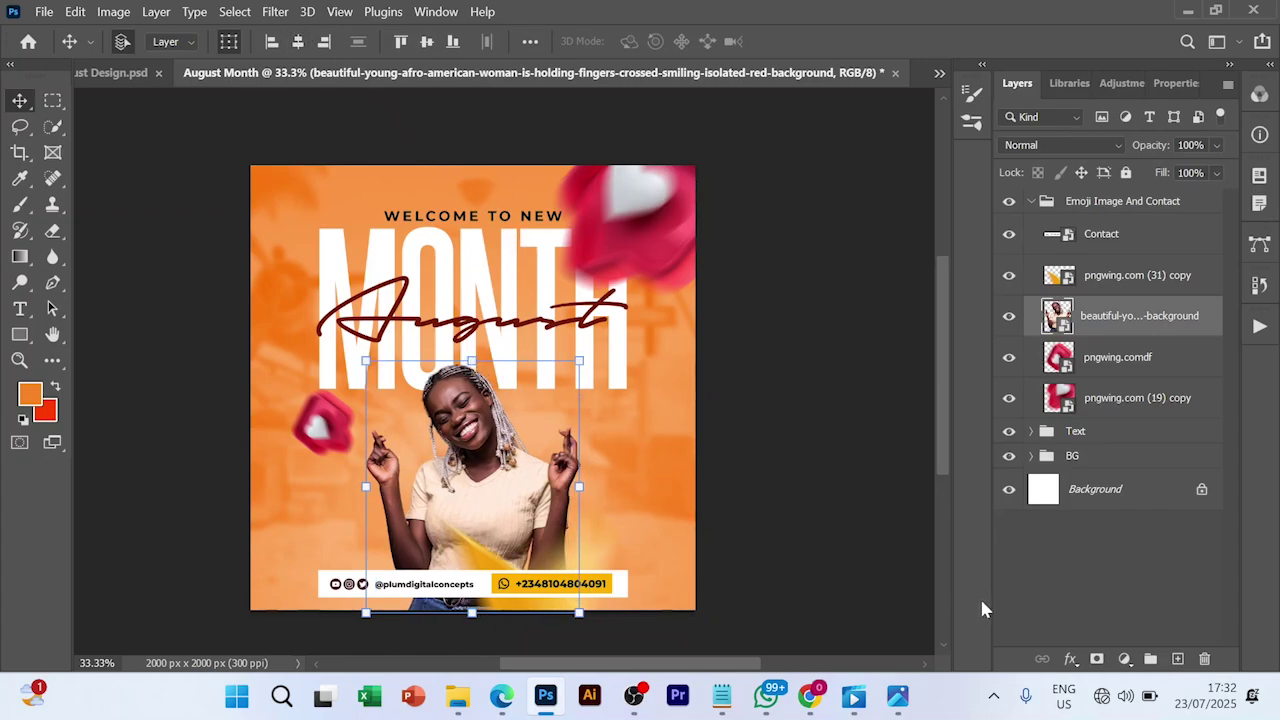
click(1036, 585)
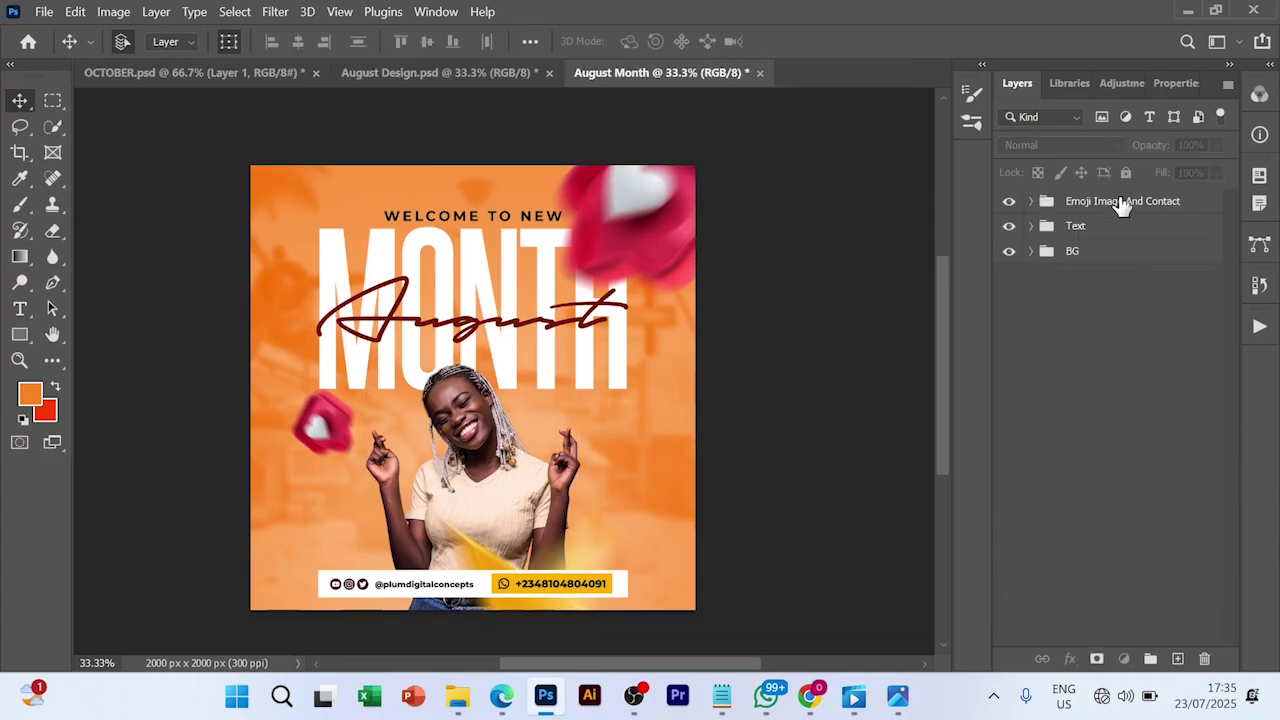
Step: Add an empty Layer 1 above the groups and set the brush colour to orange F98424 sampled from the flyer
click(1080, 206)
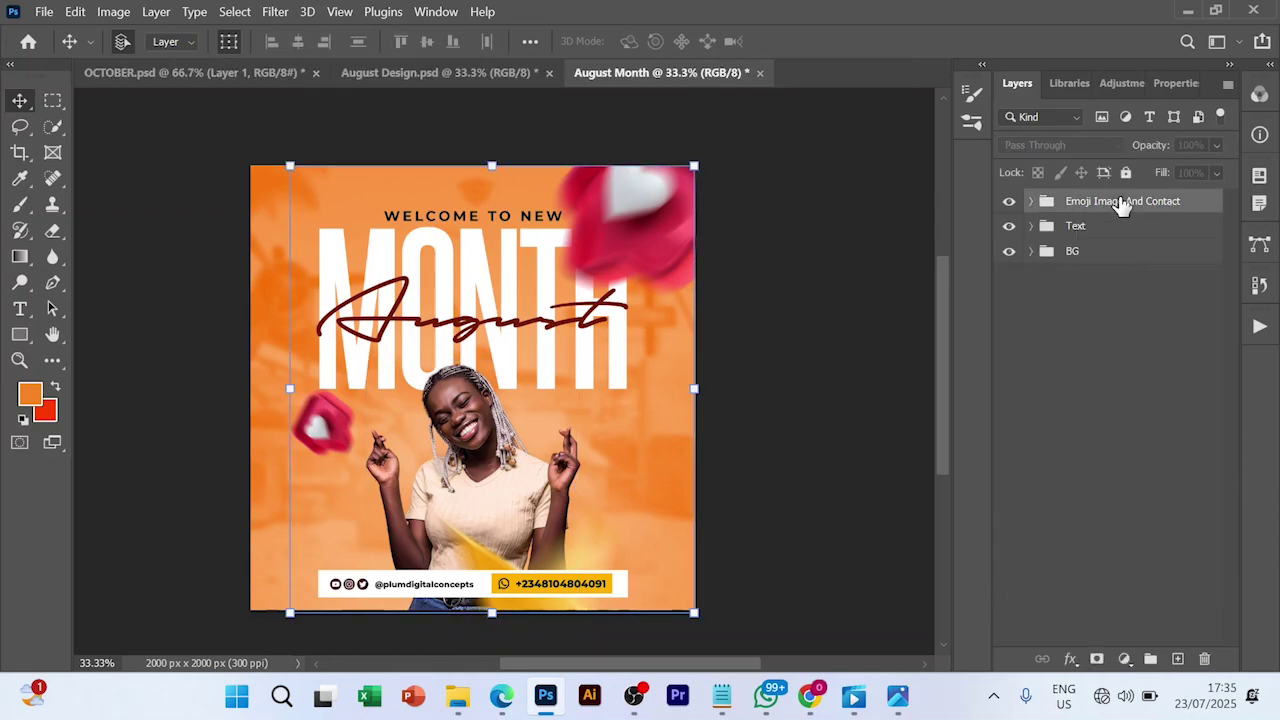
click(1178, 660)
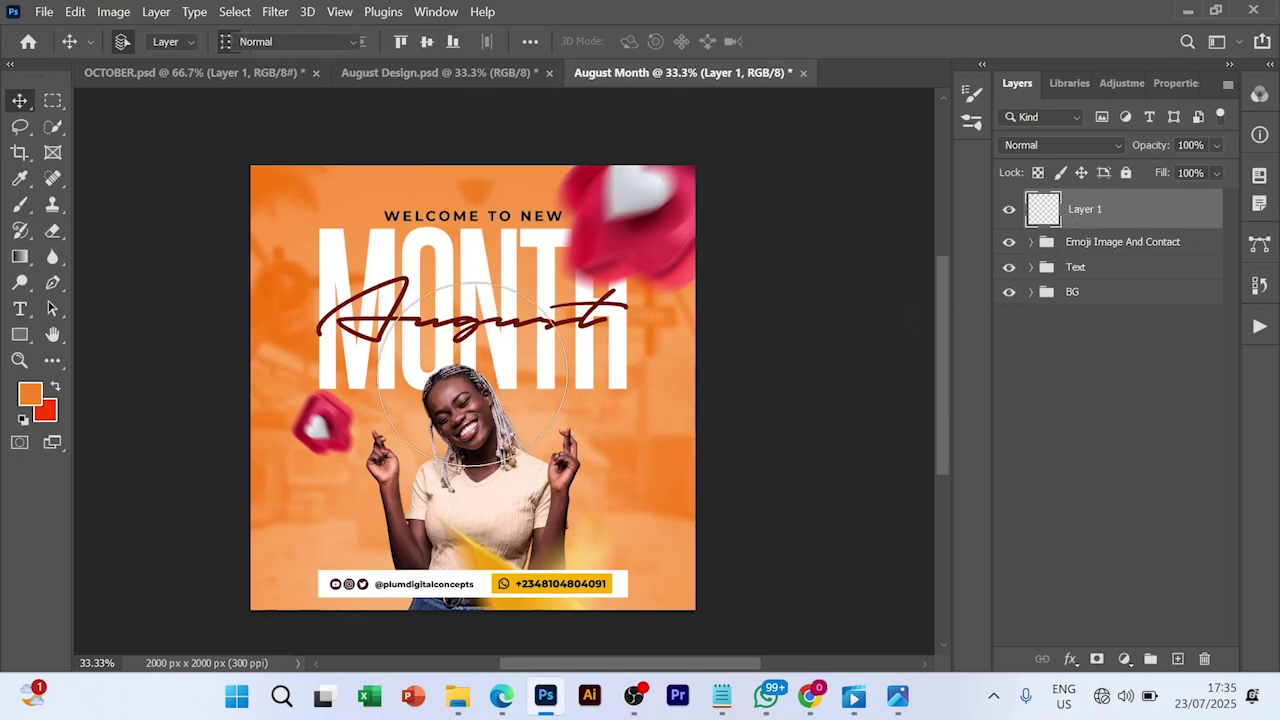
key(b)
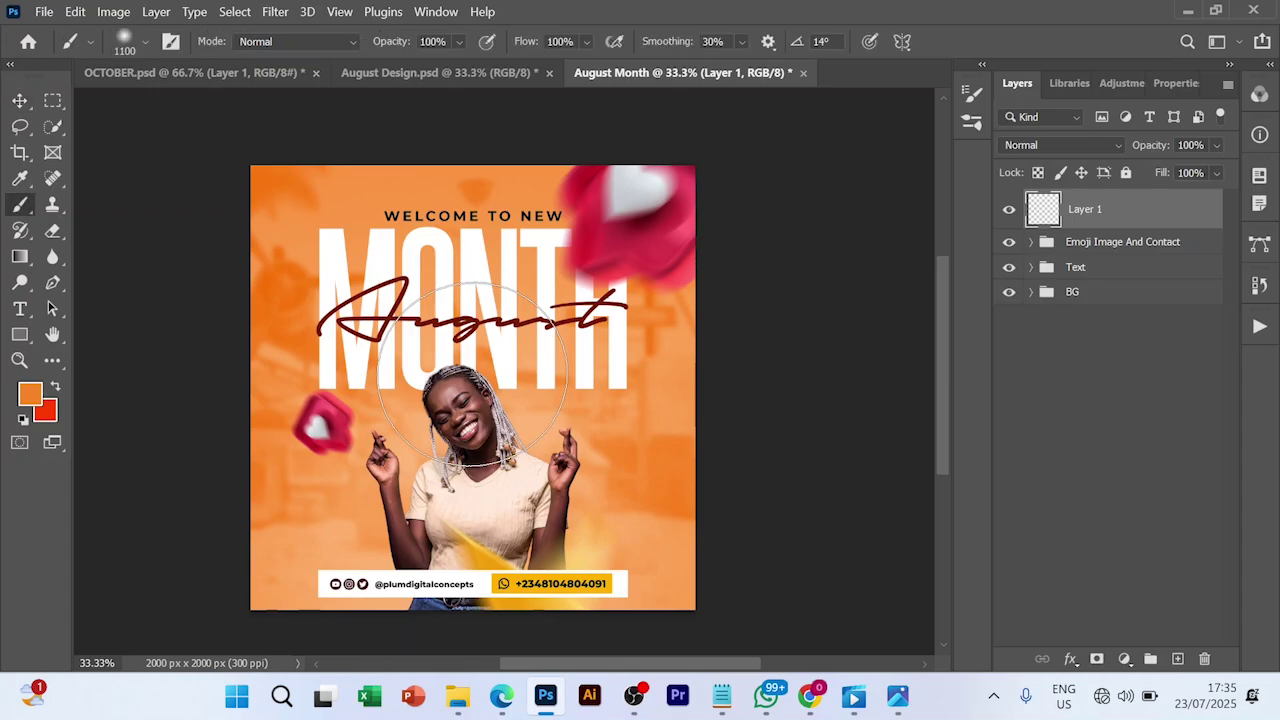
click(30, 395)
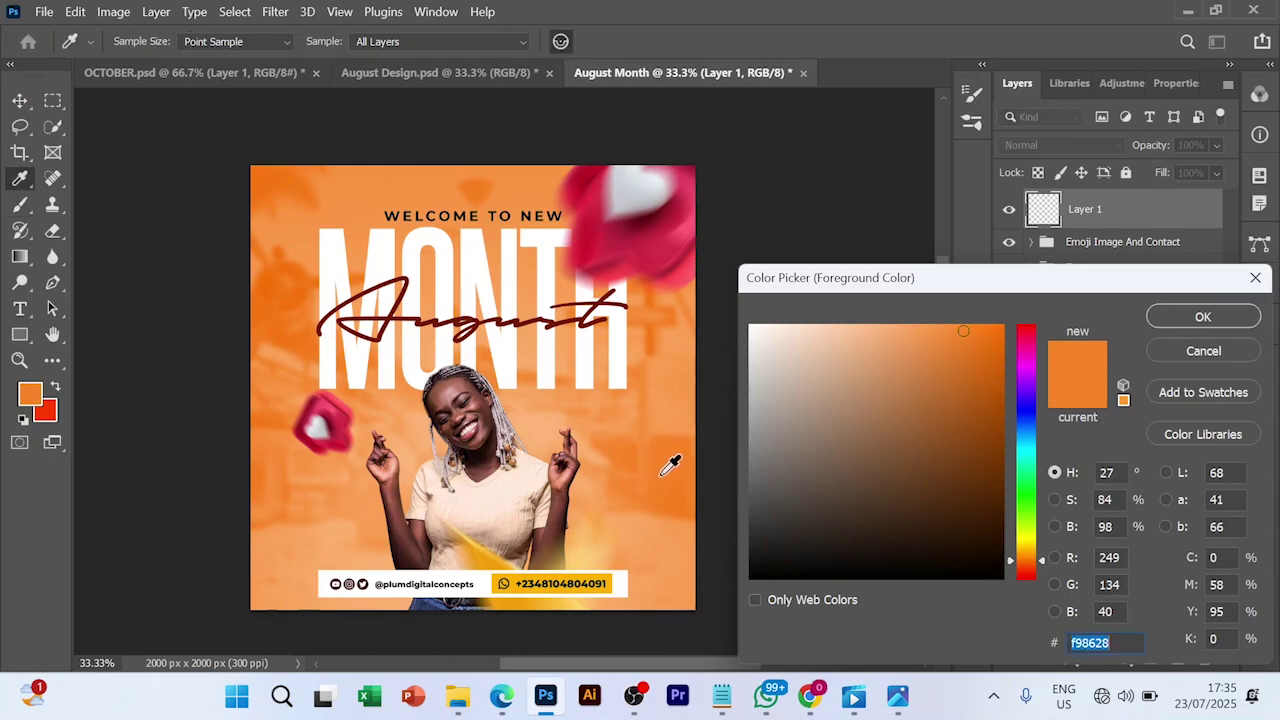
click(670, 465)
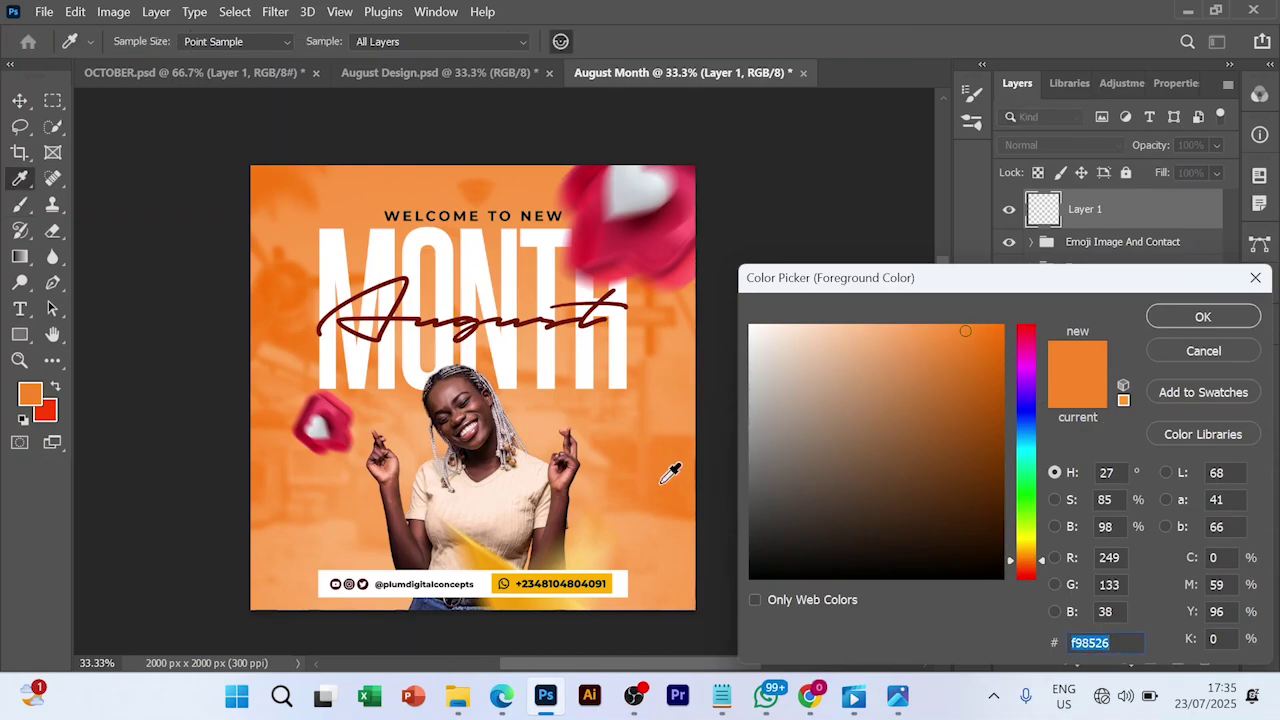
click(661, 483)
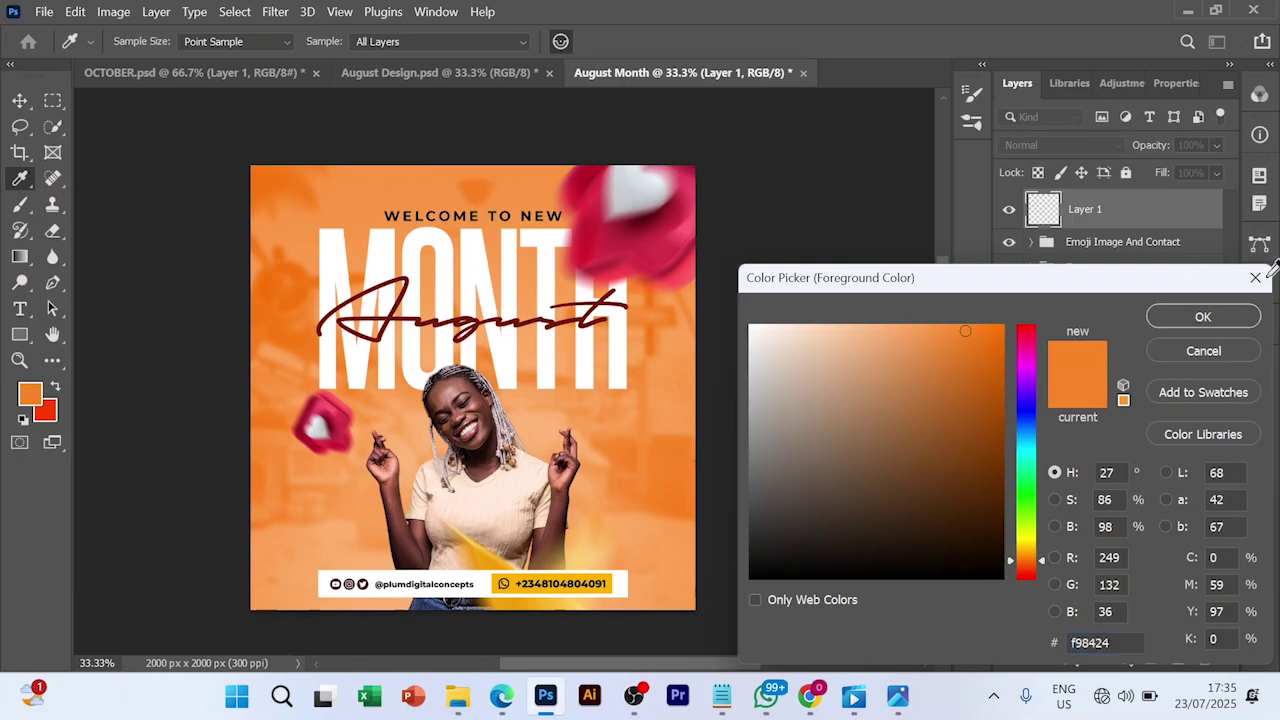
click(1202, 318)
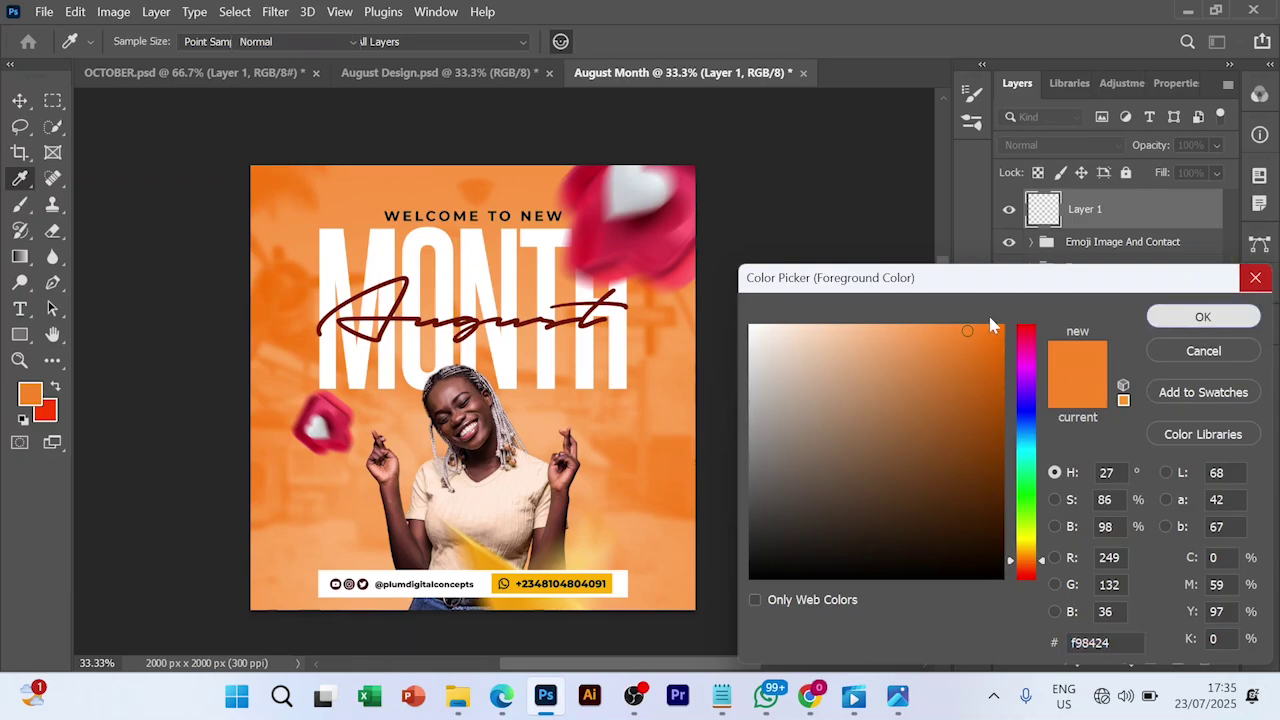
click(1202, 316)
key(b)
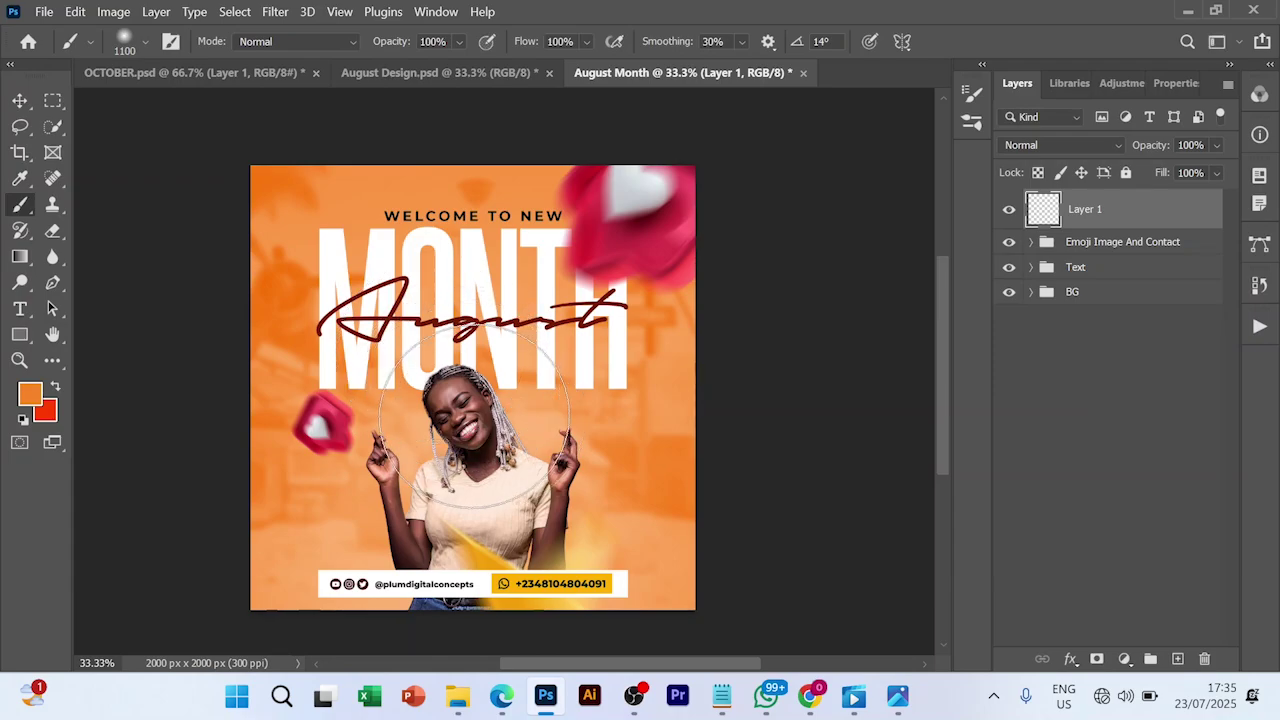
Step: Paint a large soft orange spot on Layer 1, set it to Screen, and move it up behind the woman's head
click(475, 418)
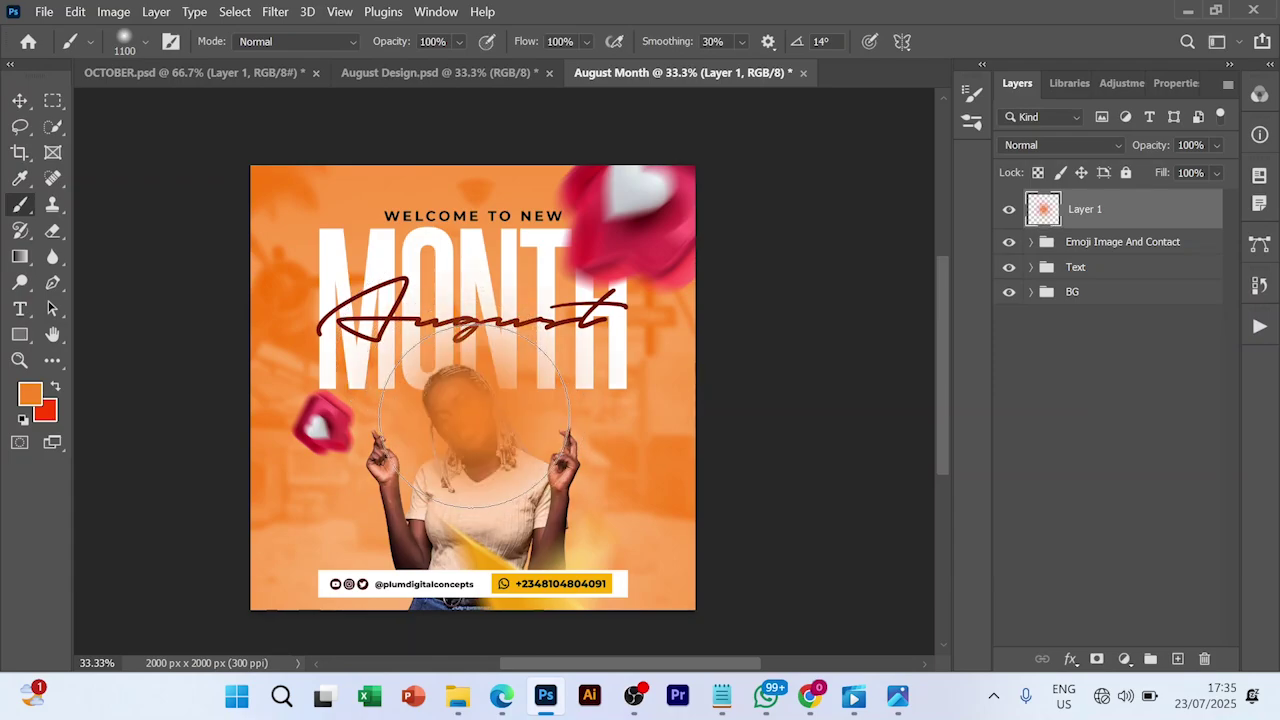
click(1118, 150)
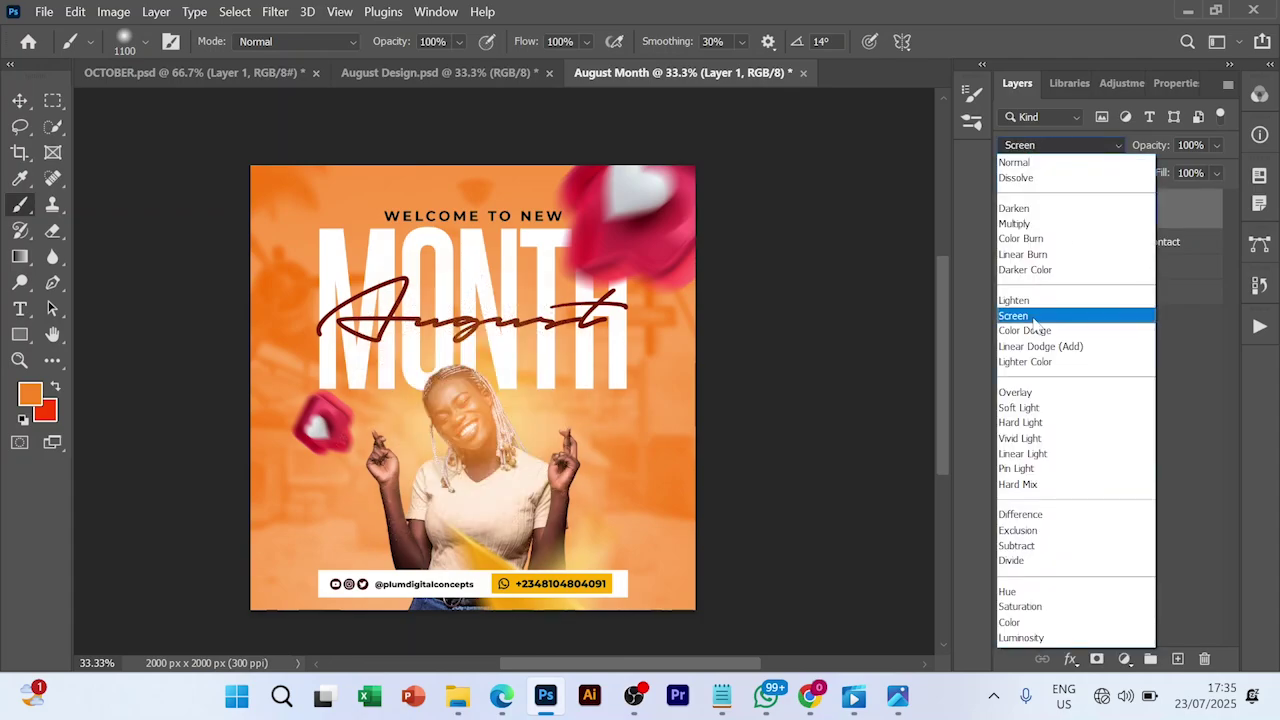
click(1034, 318)
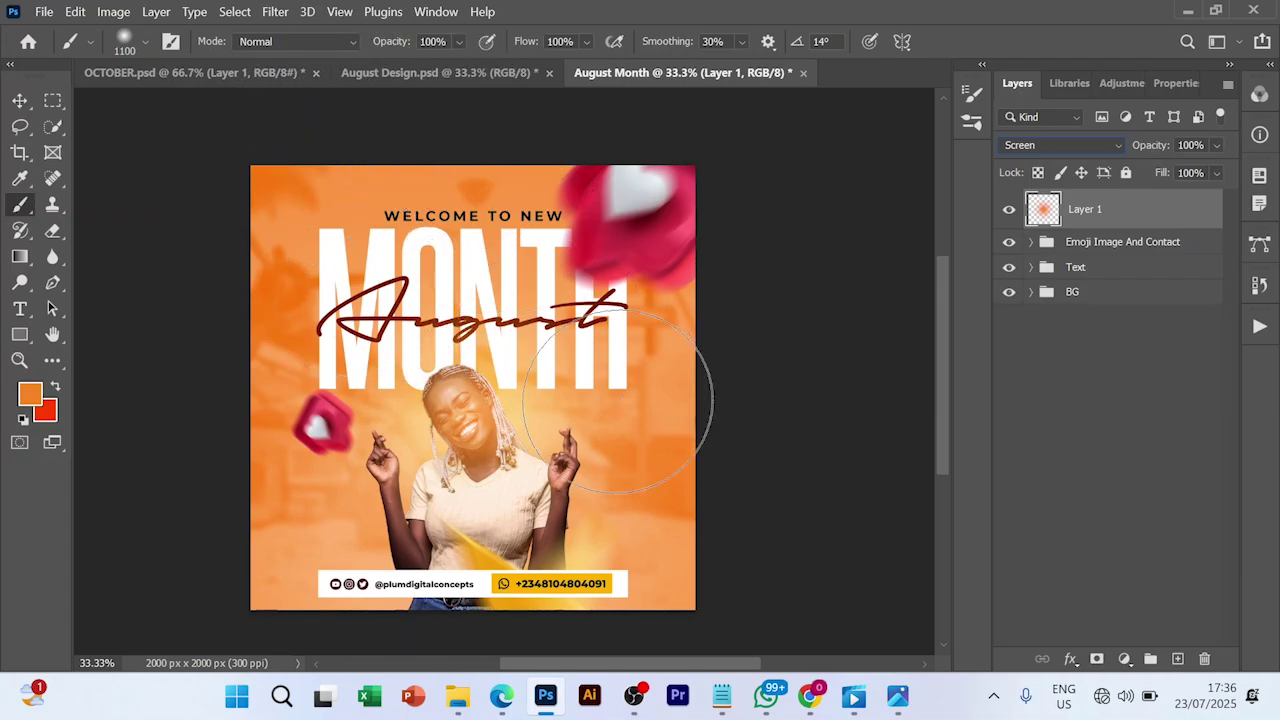
click(18, 104)
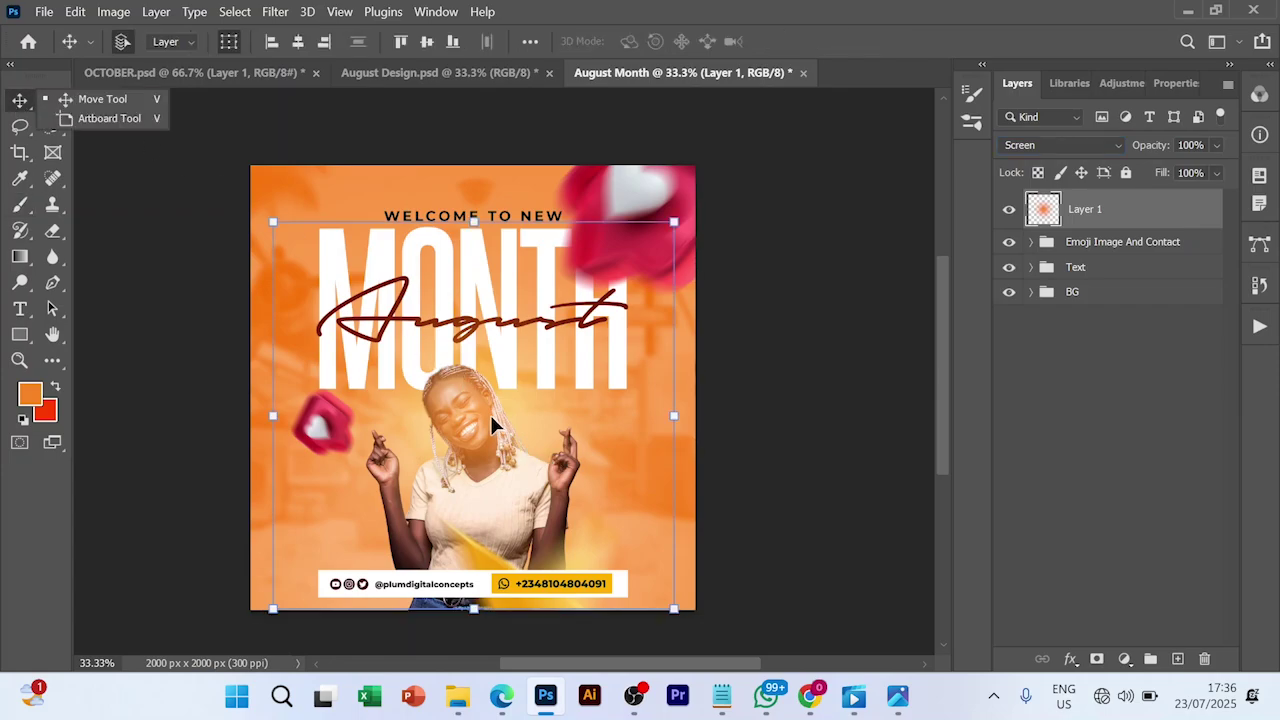
drag(490, 415, 511, 370)
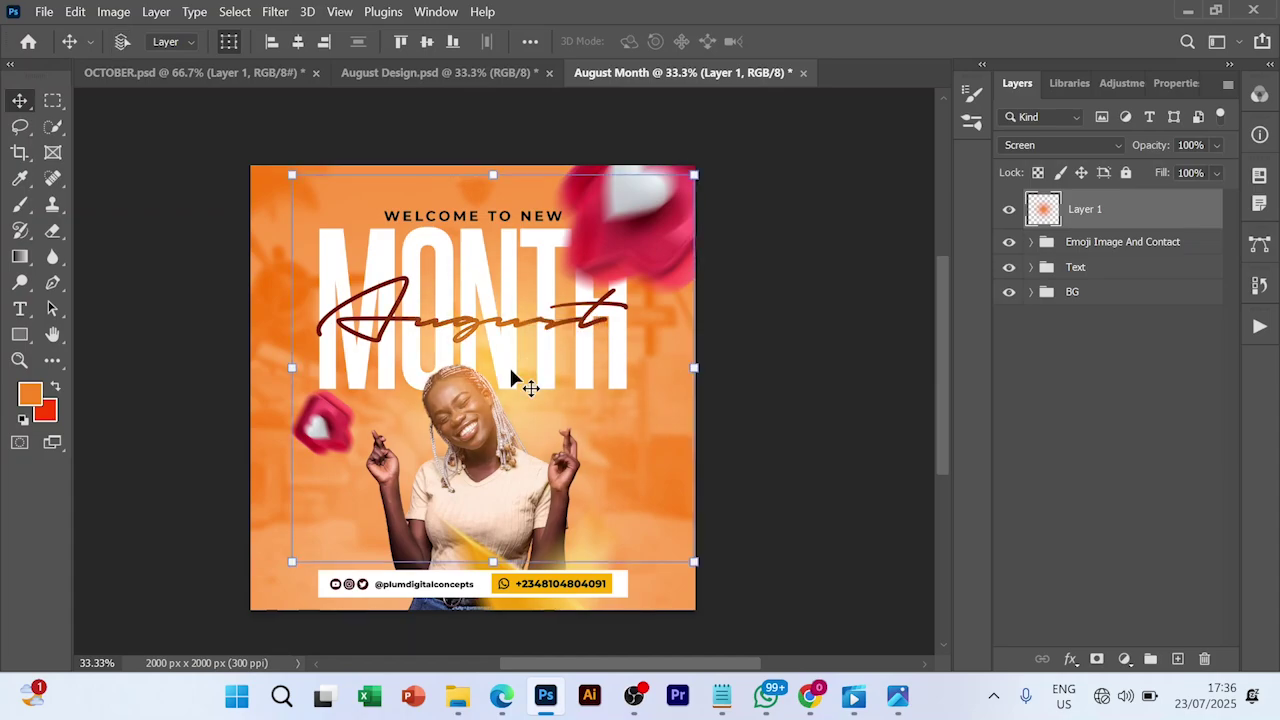
Step: Duplicate the orange glow four times, spread the copies around the flyer, and nudge the original slightly
key(ctrl+j)
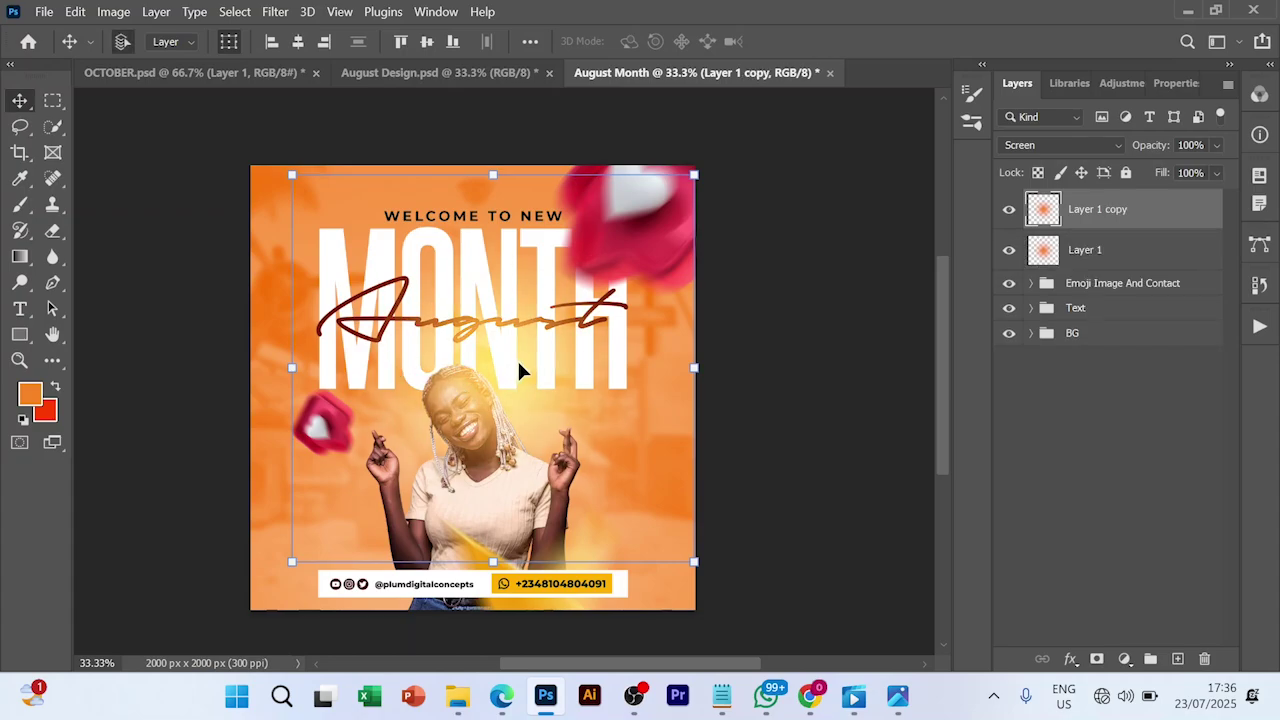
drag(518, 366, 308, 209)
key(ctrl+j)
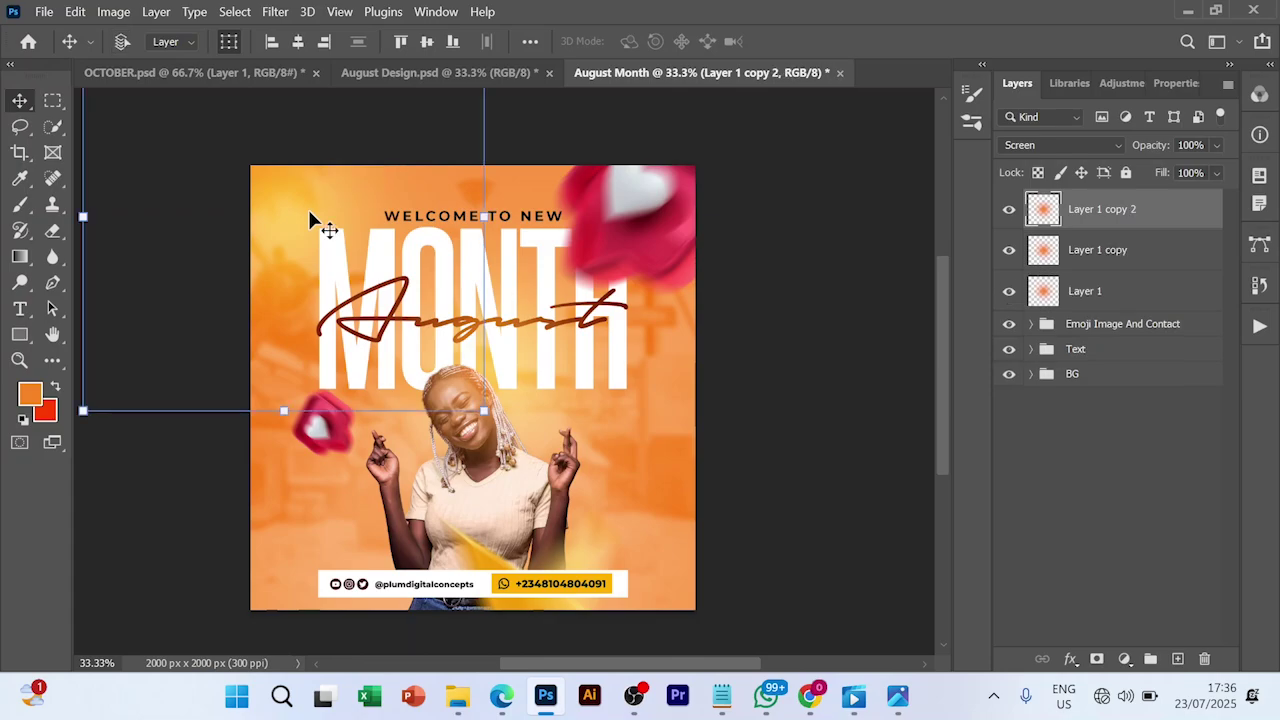
click(527, 403)
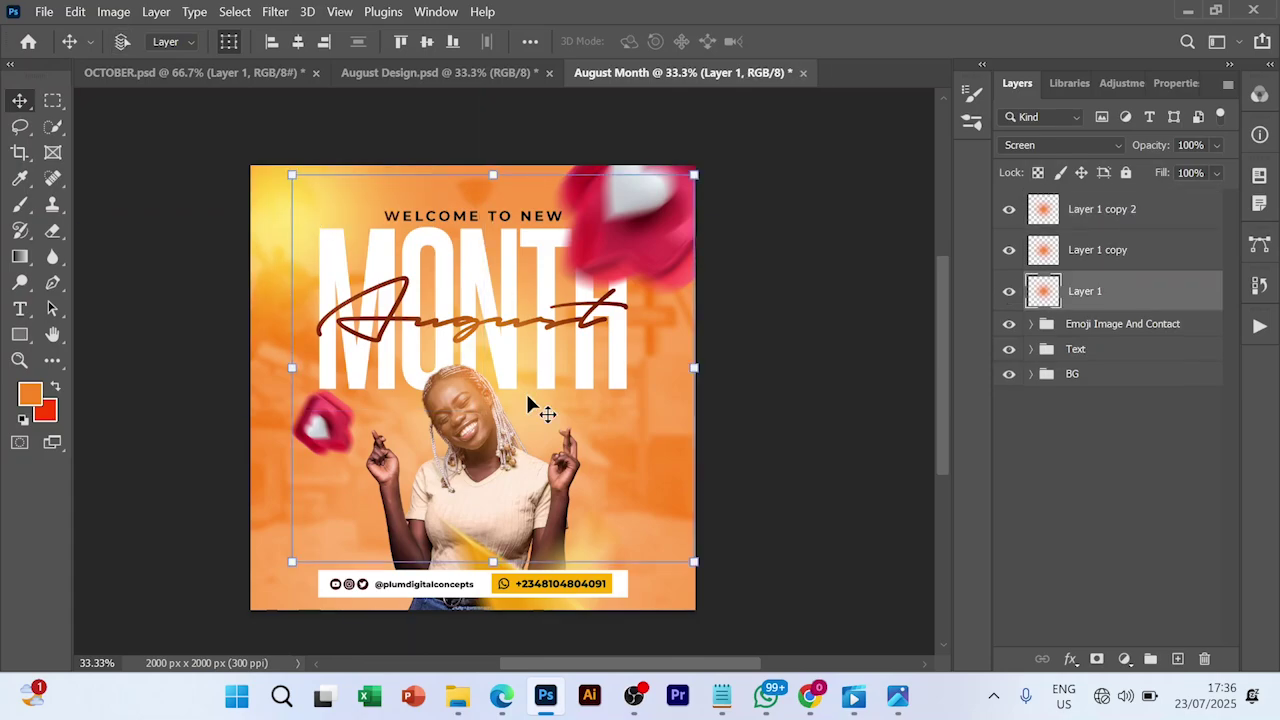
key(ctrl+j)
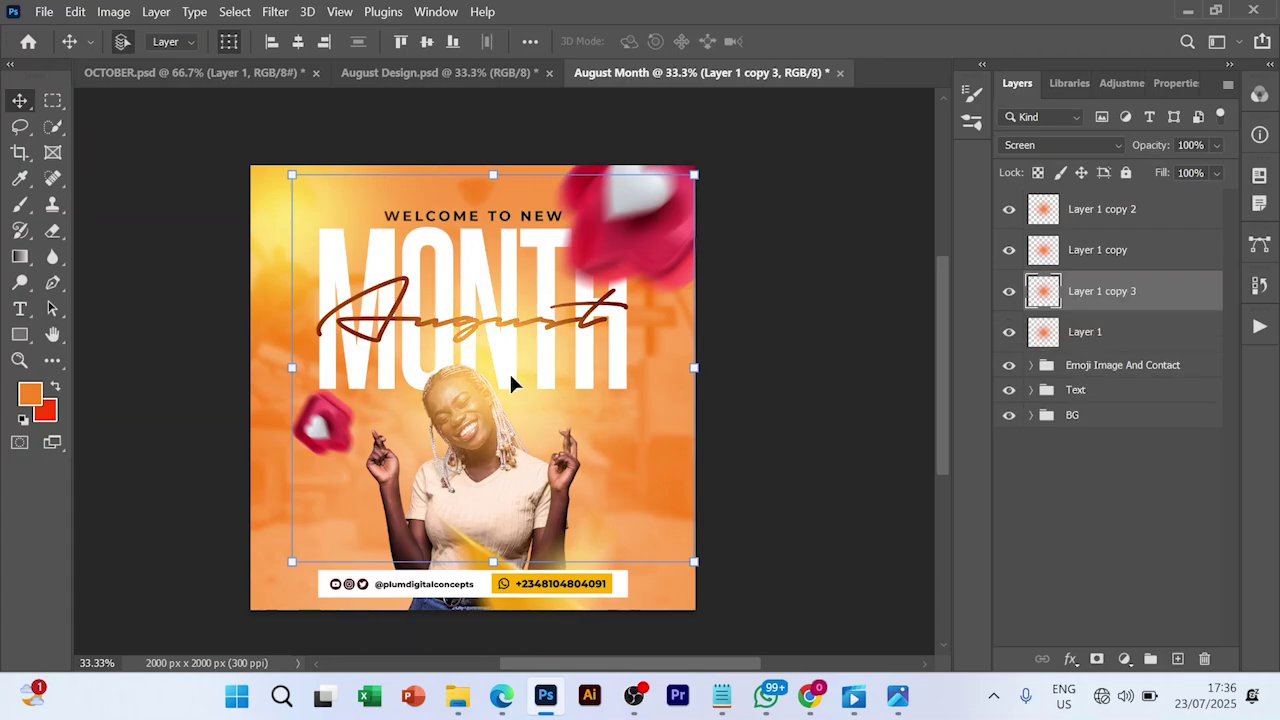
drag(510, 383, 616, 436)
key(ctrl+j)
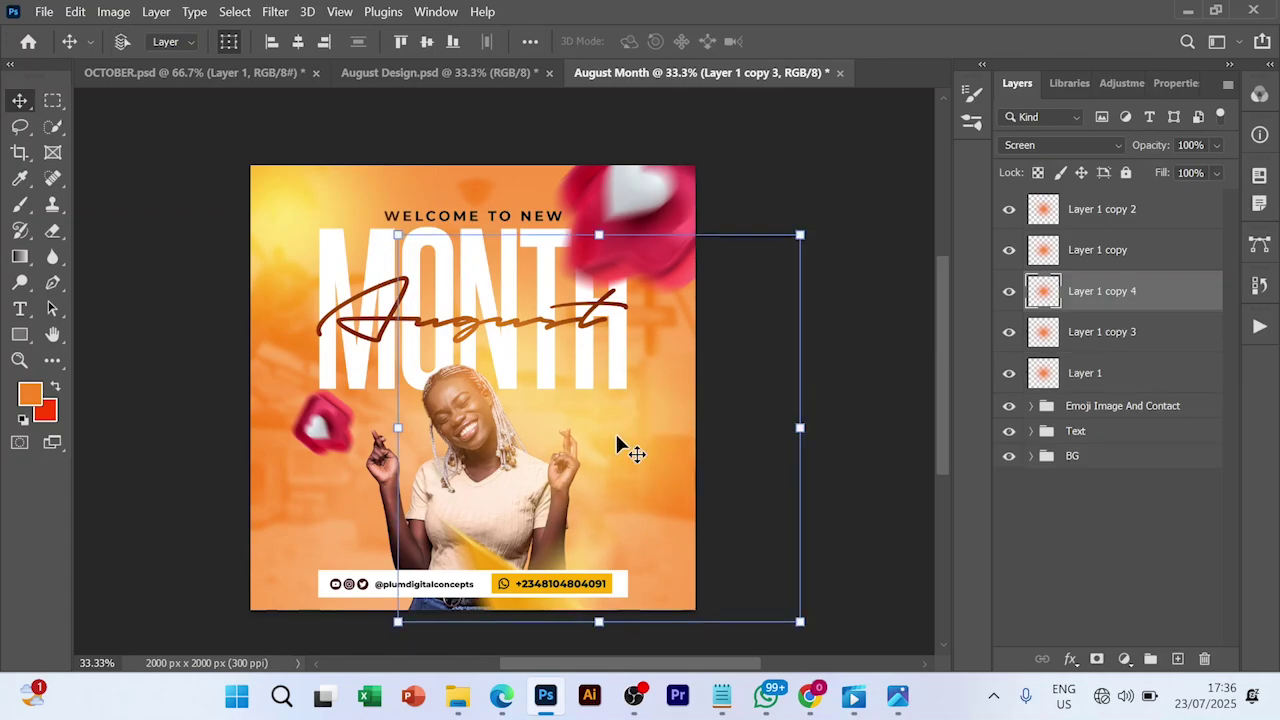
drag(617, 443, 358, 425)
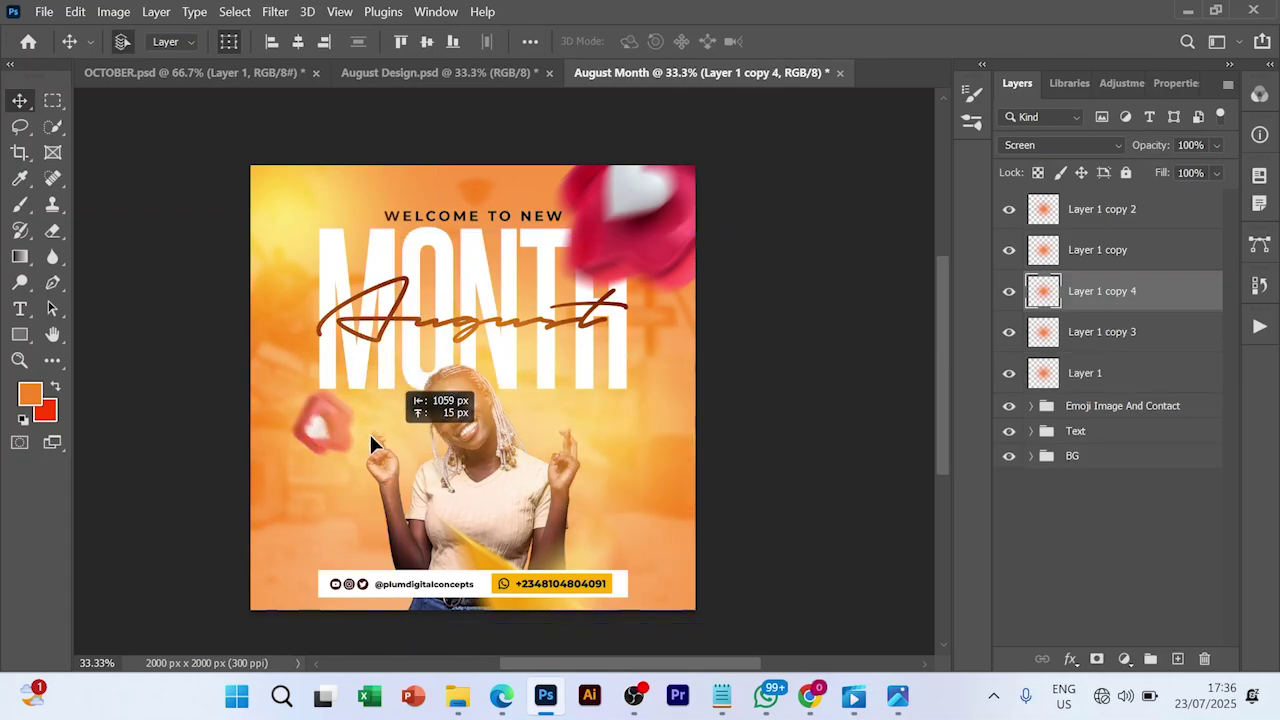
mouse_move(370, 443)
mouse_down()
mouse_move(367, 403)
mouse_move(375, 426)
mouse_up()
click(489, 366)
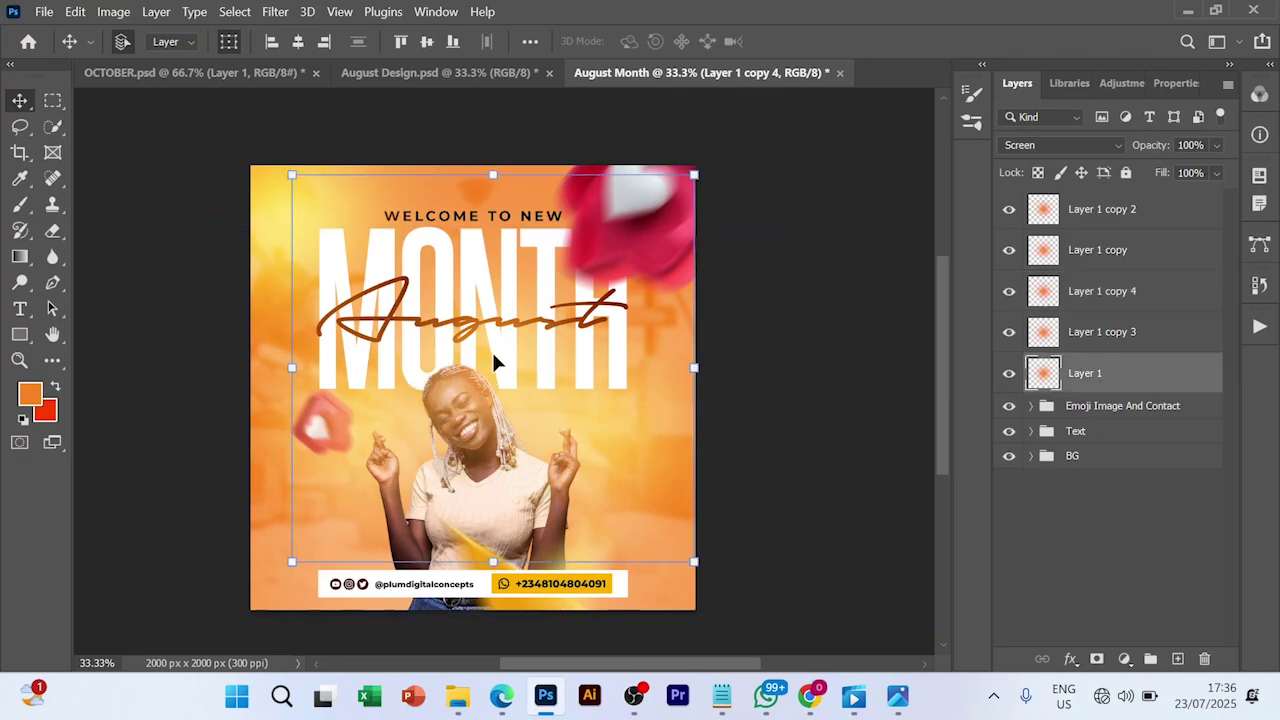
mouse_move(493, 342)
mouse_down()
mouse_move(505, 322)
mouse_move(499, 362)
mouse_up()
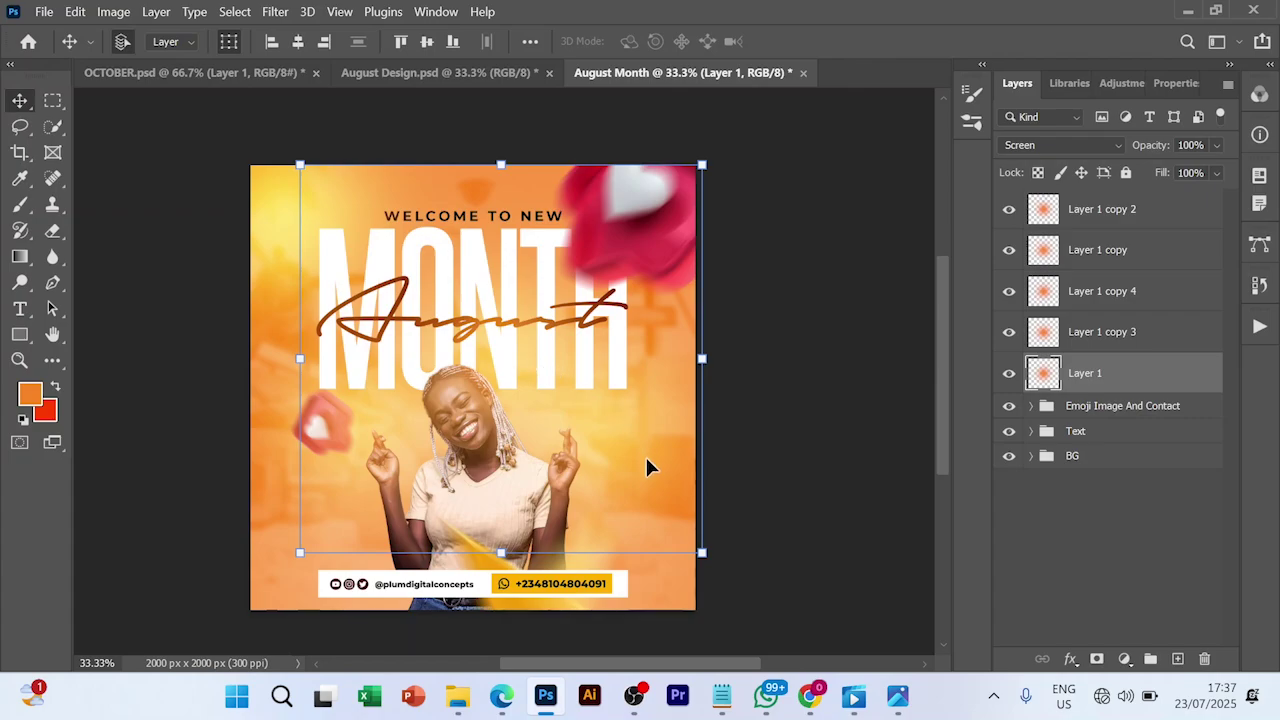
Step: Put Layer 1 and its four copies into one group renamed 'Glow'
shift+click(1134, 214)
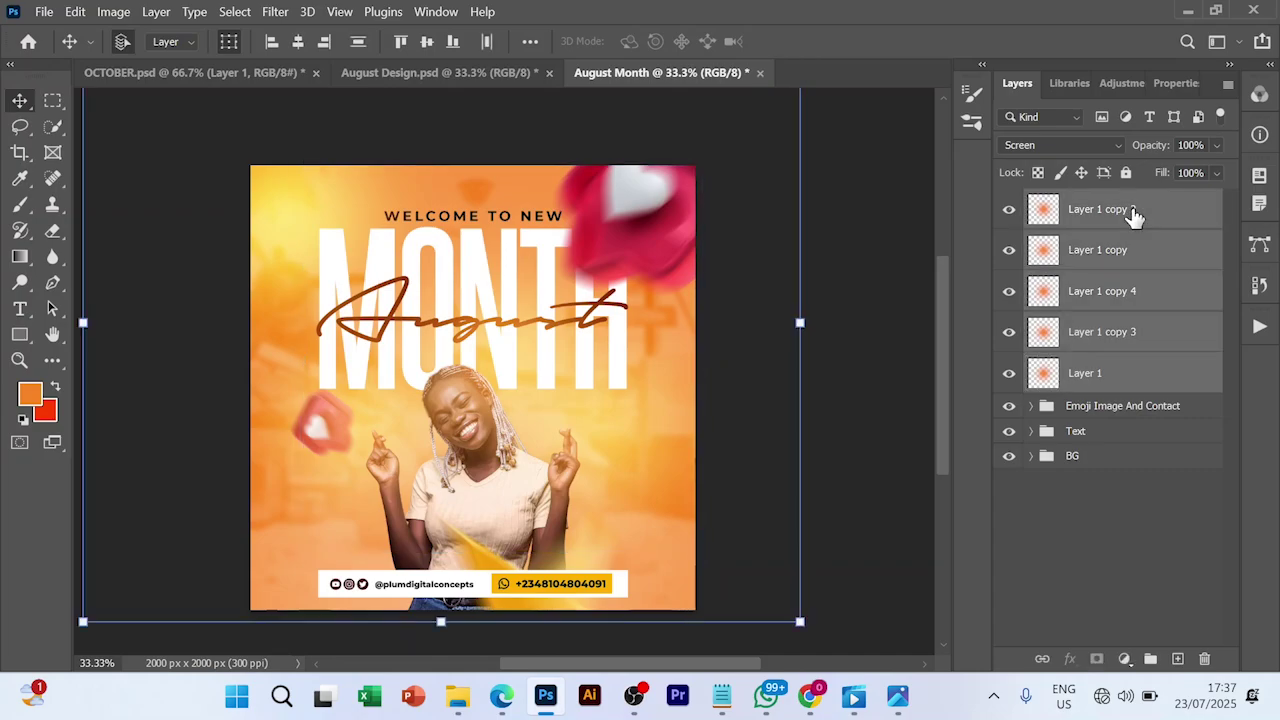
key(ctrl+g)
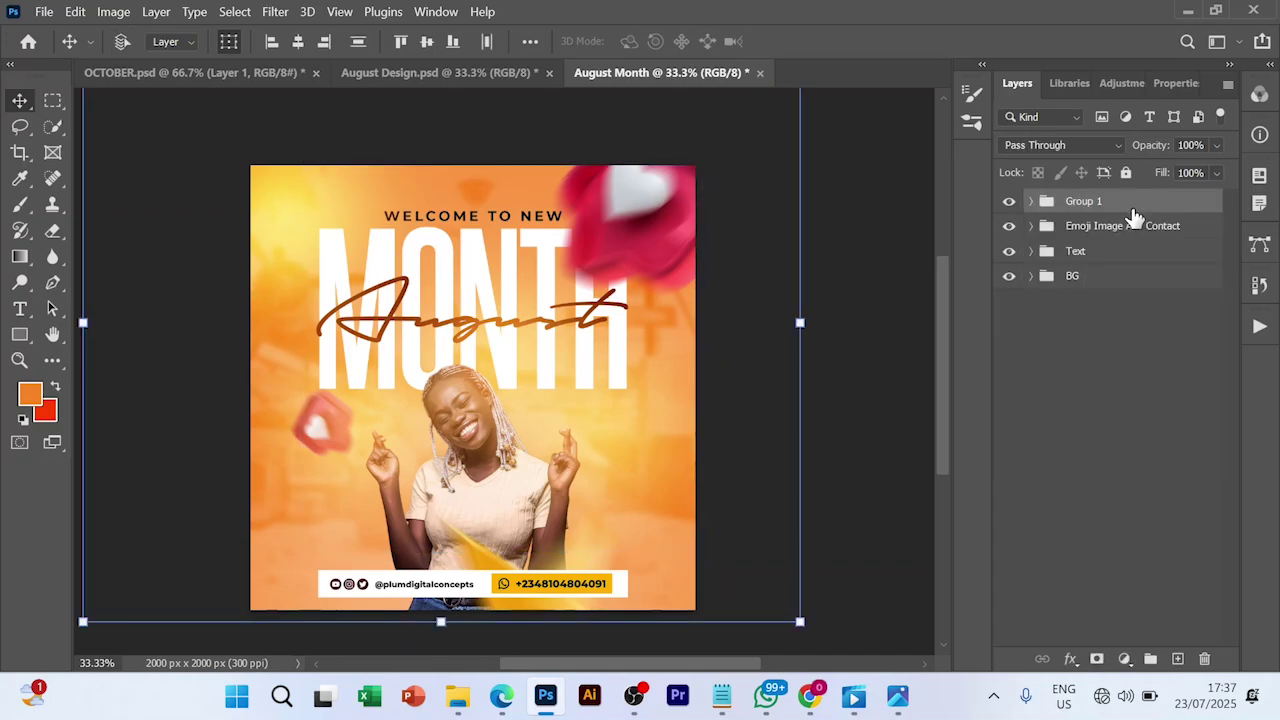
double_click(1098, 204)
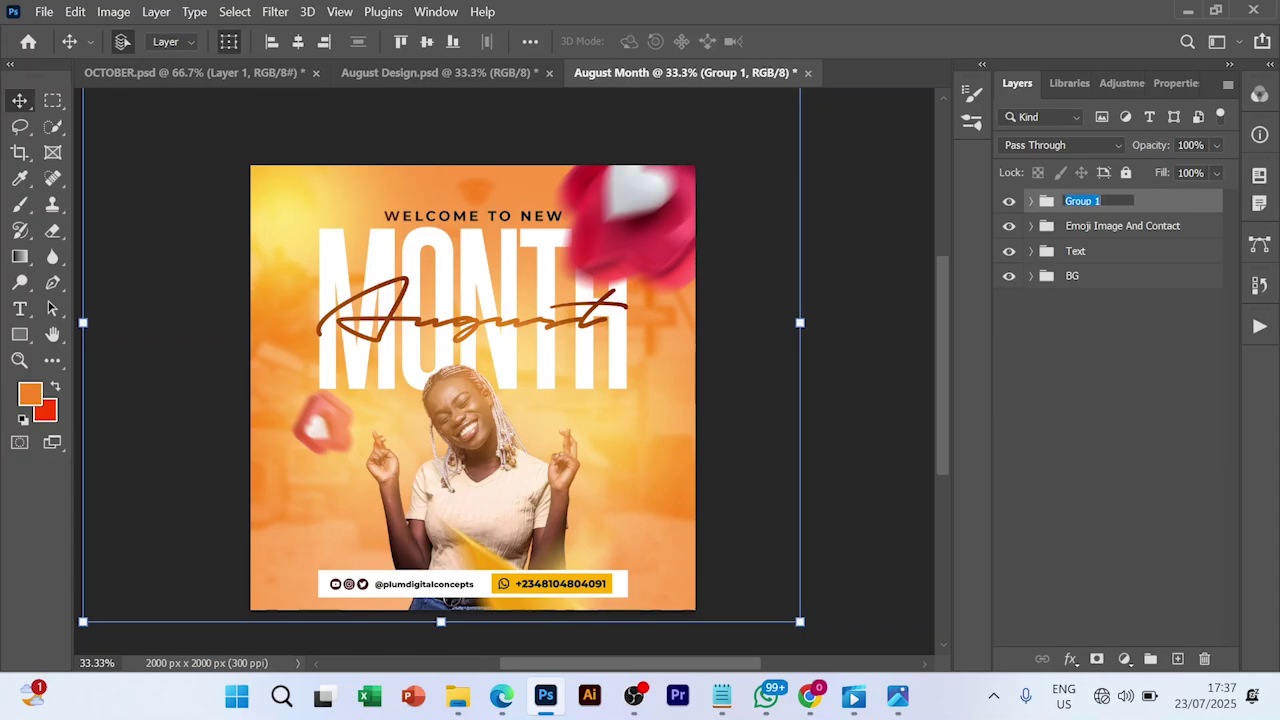
text(Glow)
key(Return)
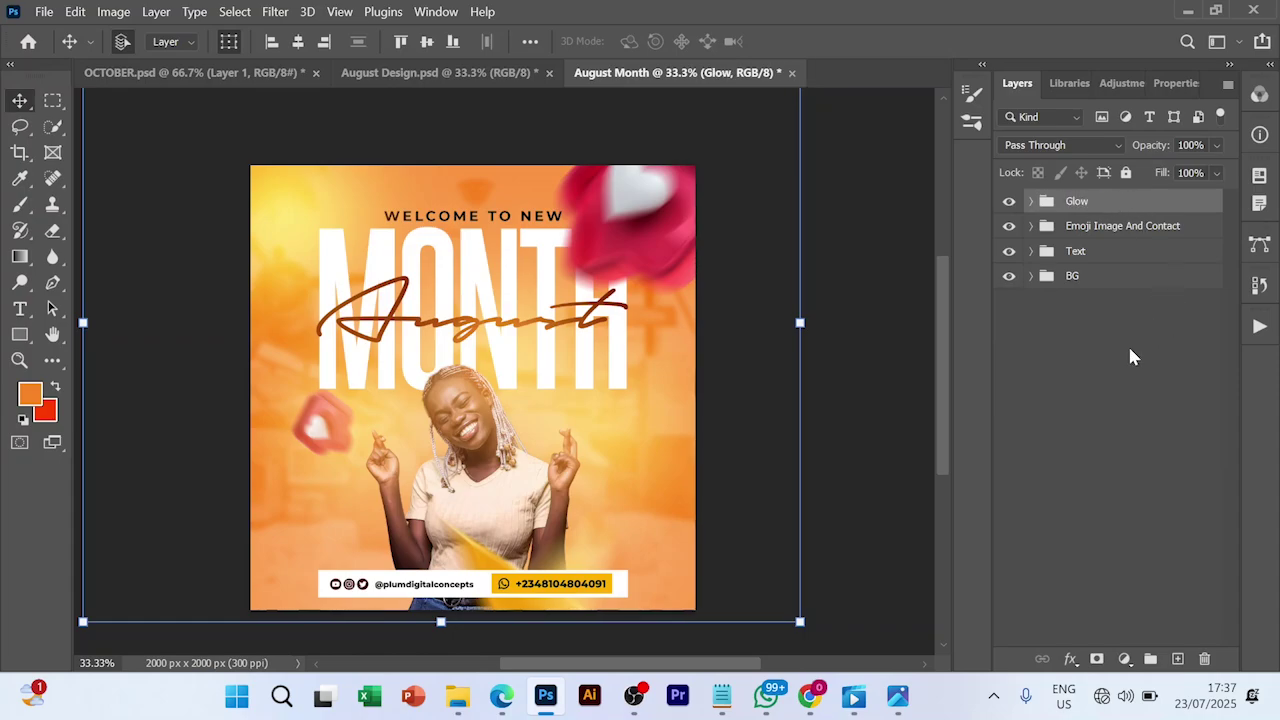
click(1115, 362)
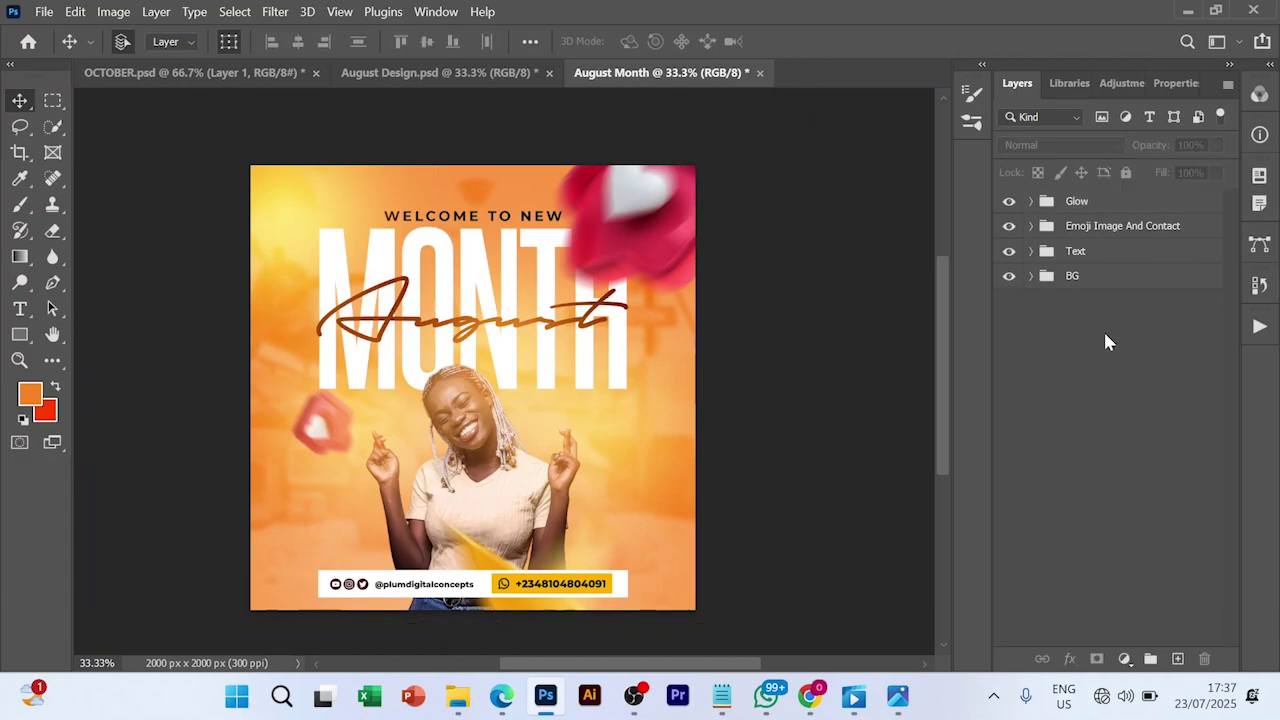
click(1091, 205)
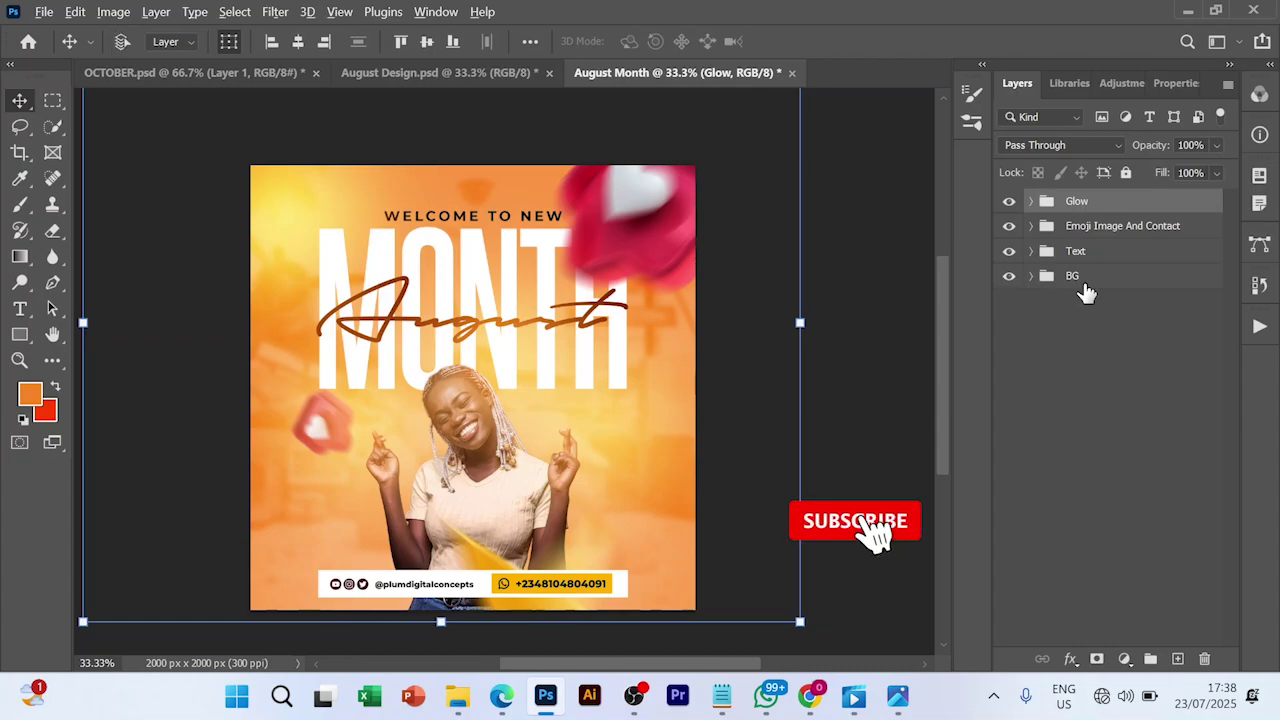
Step: Stamp all visible layers into a merged Layer 2 and open it in the Camera Raw Filter
key(ctrl+alt+shift+e)
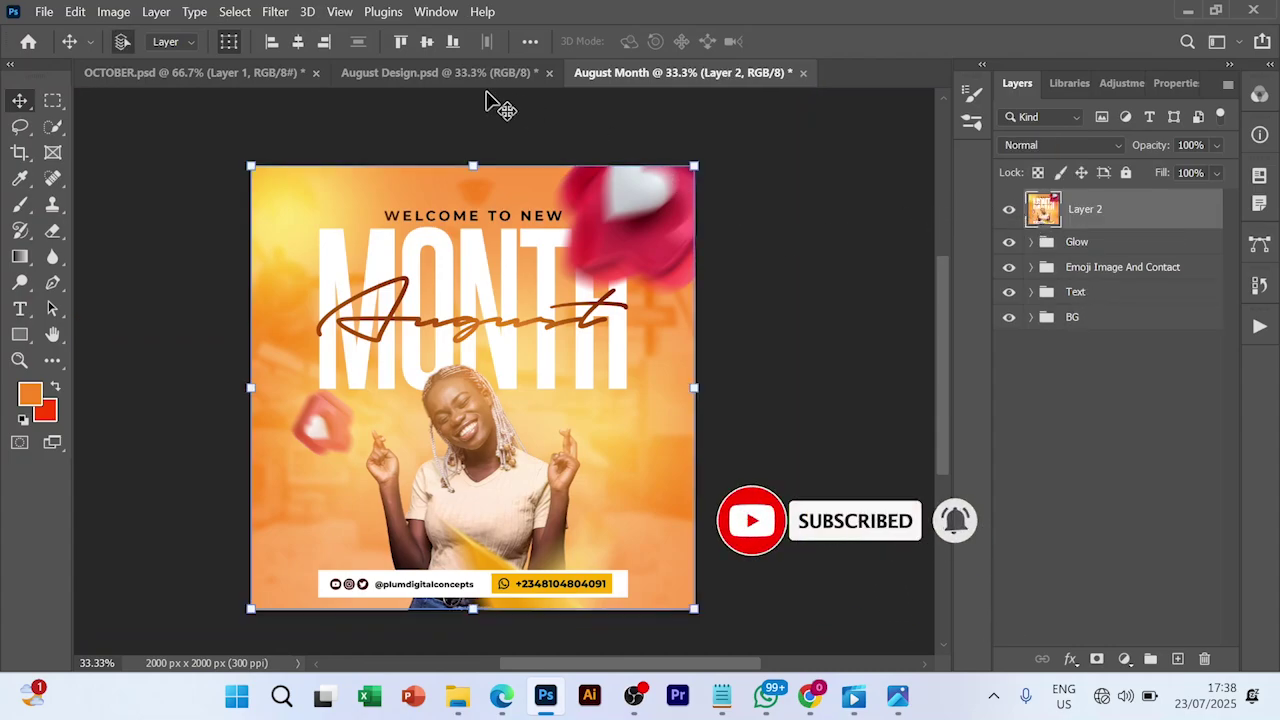
click(275, 12)
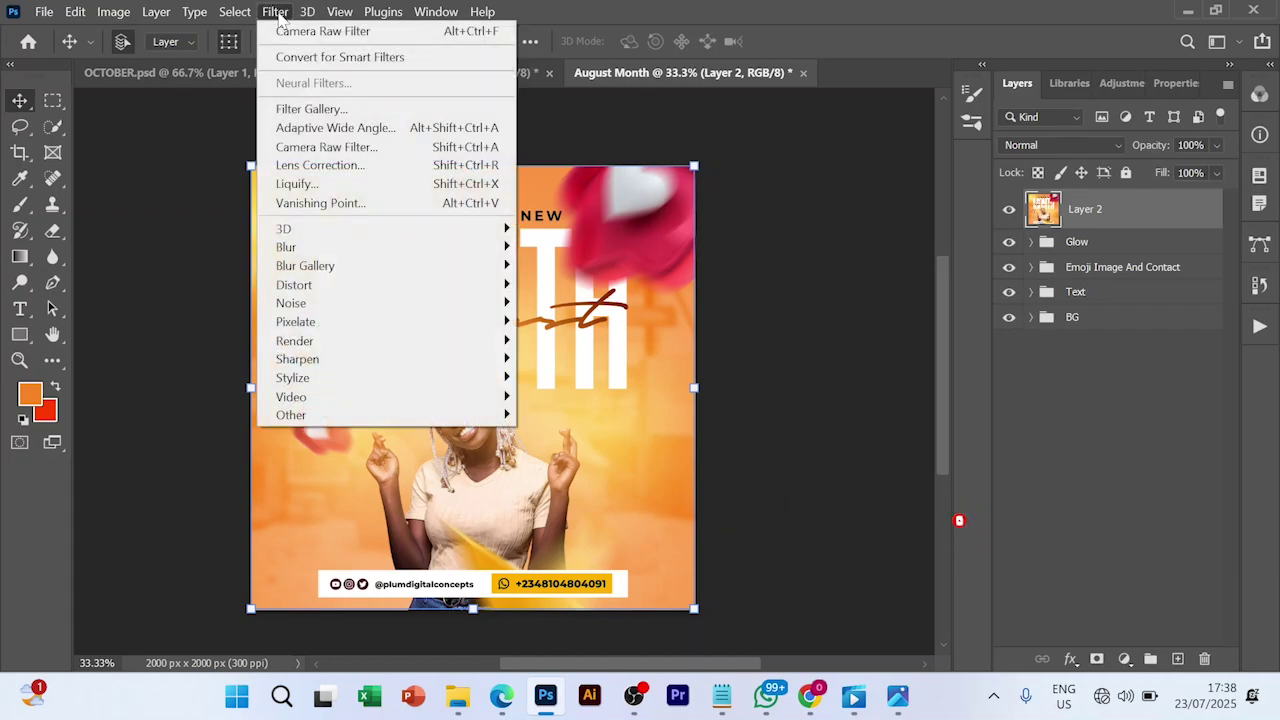
click(312, 147)
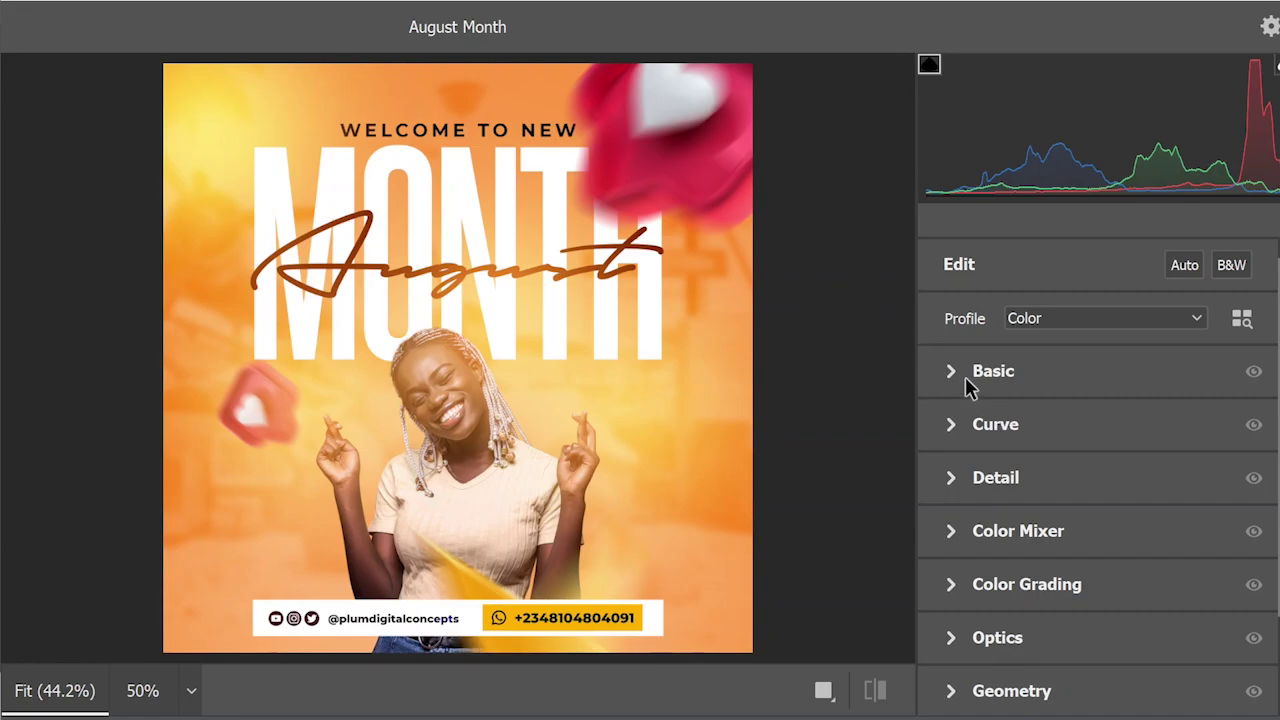
Step: In Basic, set Temperature +10, Contrast +6, Highlights +9, Shadows +11, Texture +11 and Clarity +16
click(953, 372)
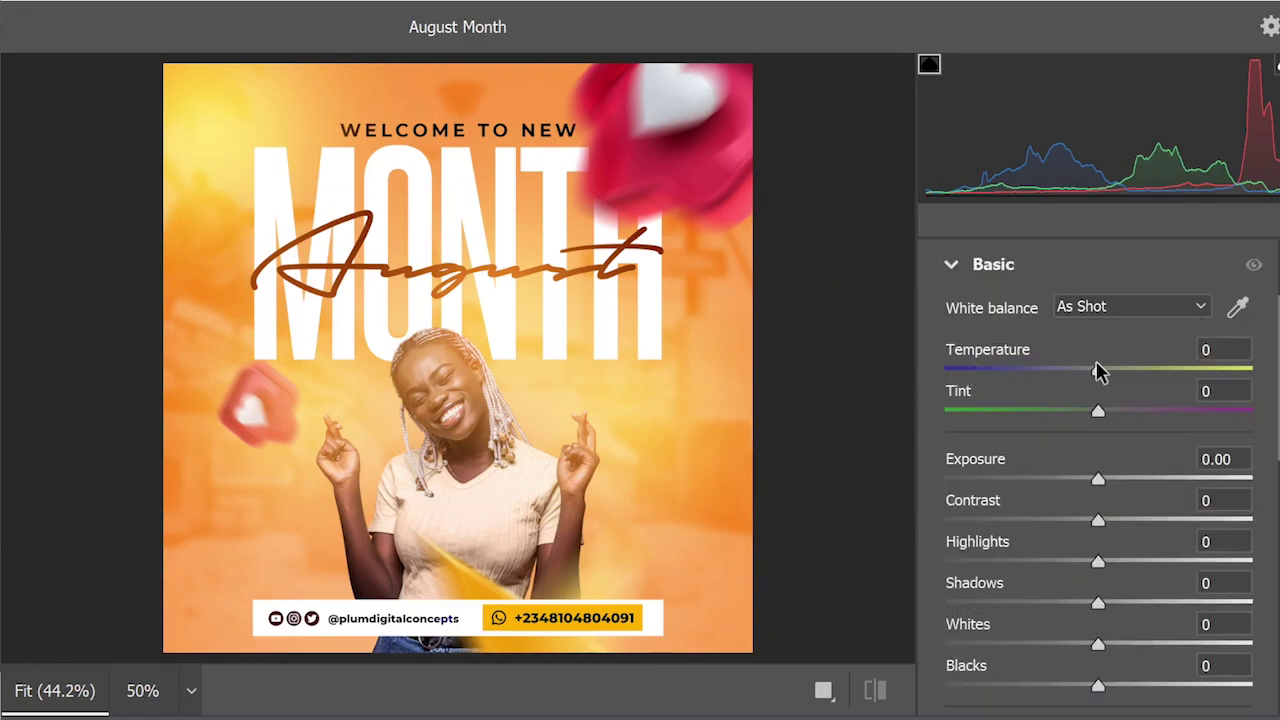
drag(1098, 370, 1113, 370)
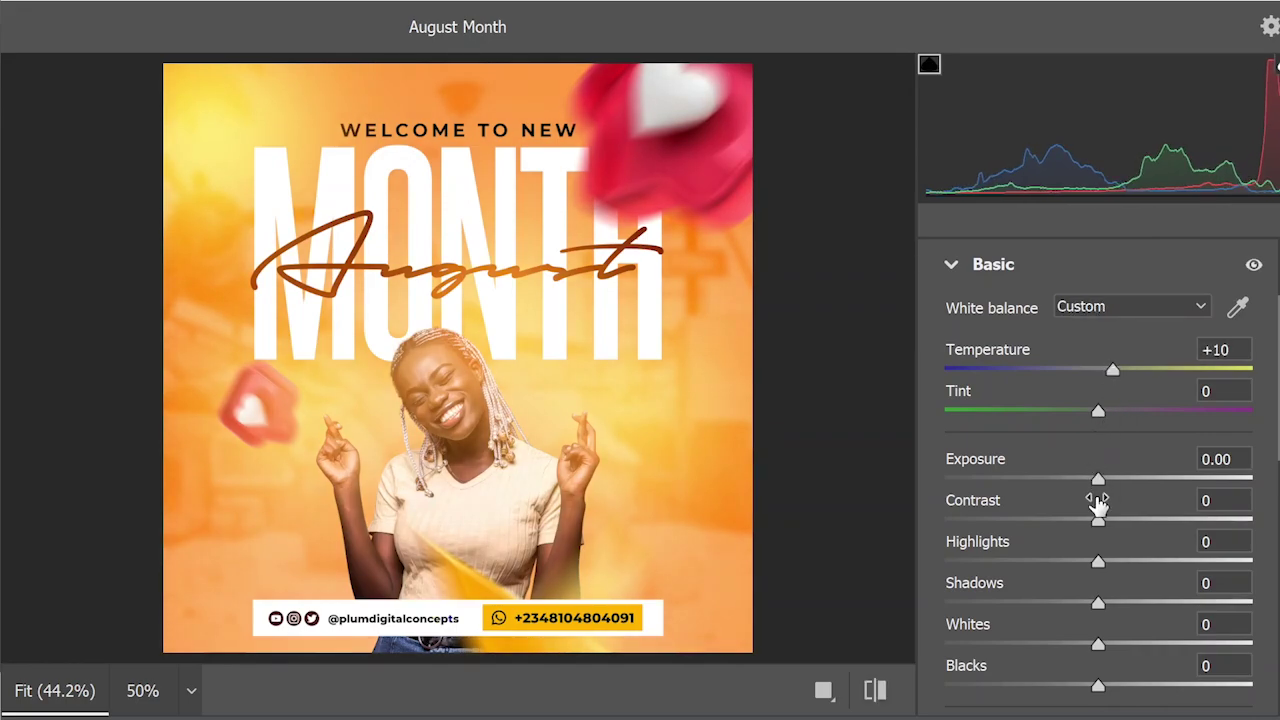
drag(1100, 505, 1110, 535)
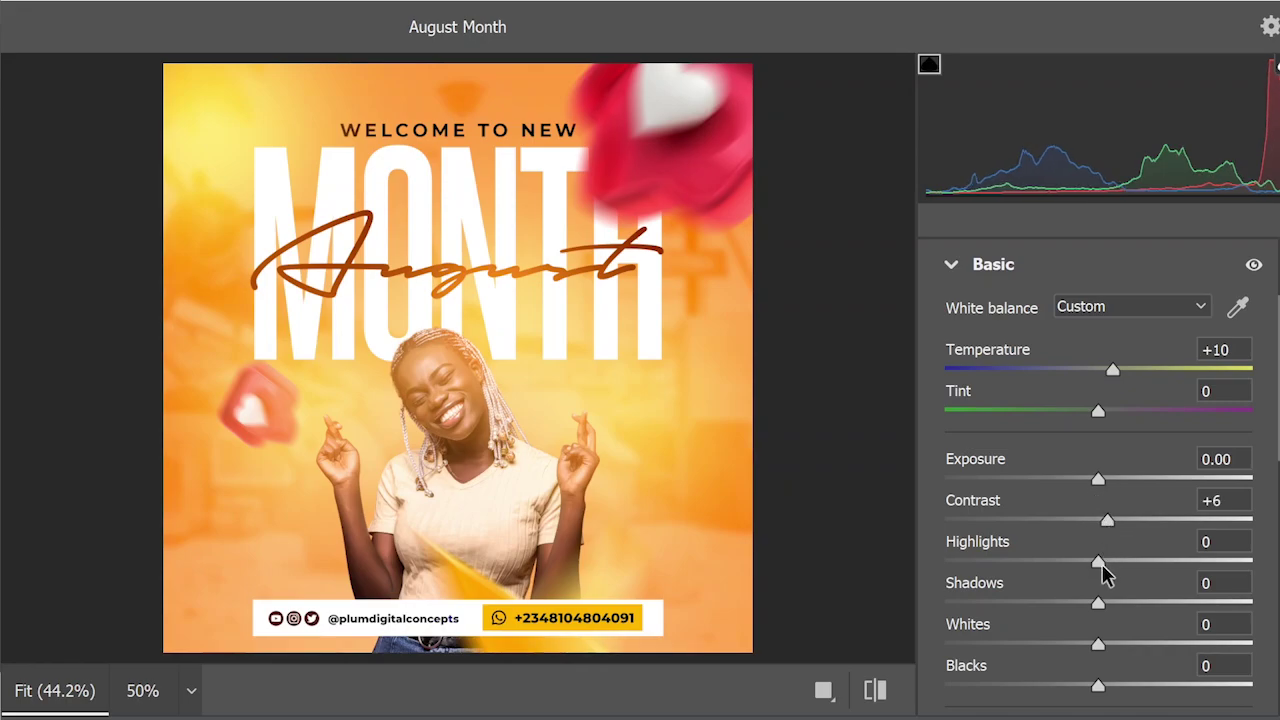
drag(1101, 564, 1114, 569)
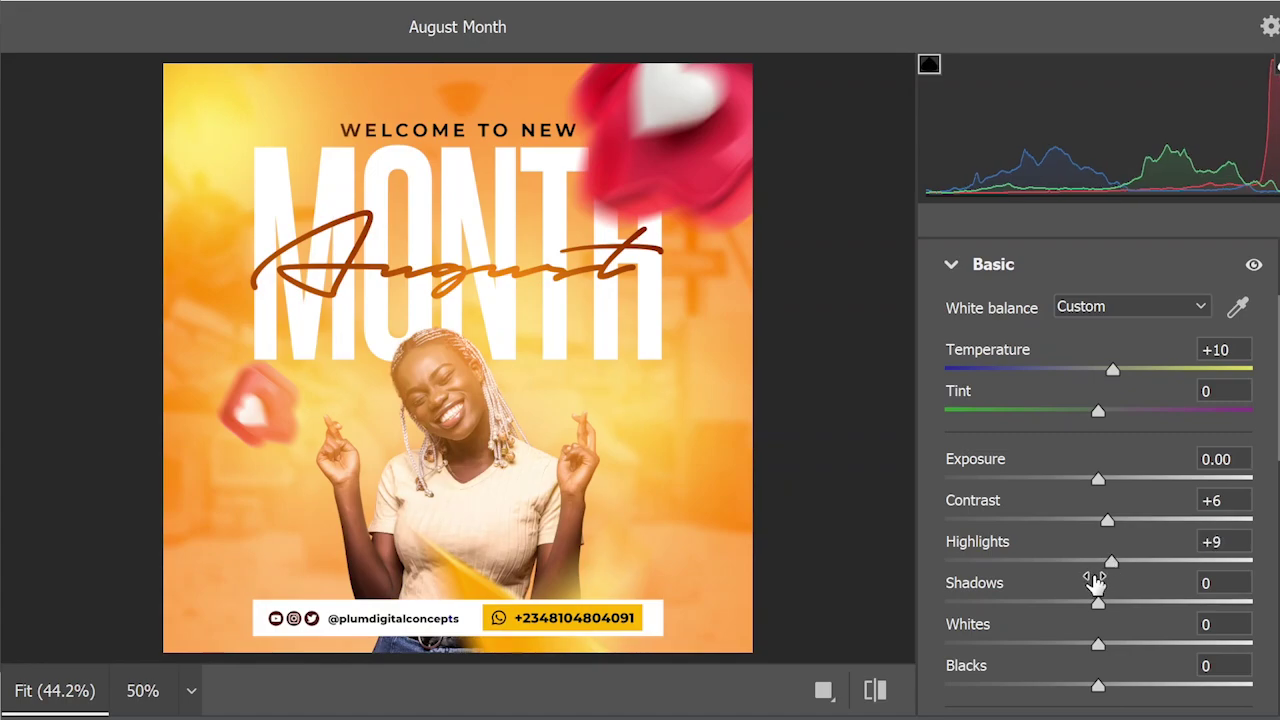
scroll(1096, 582, down, 2)
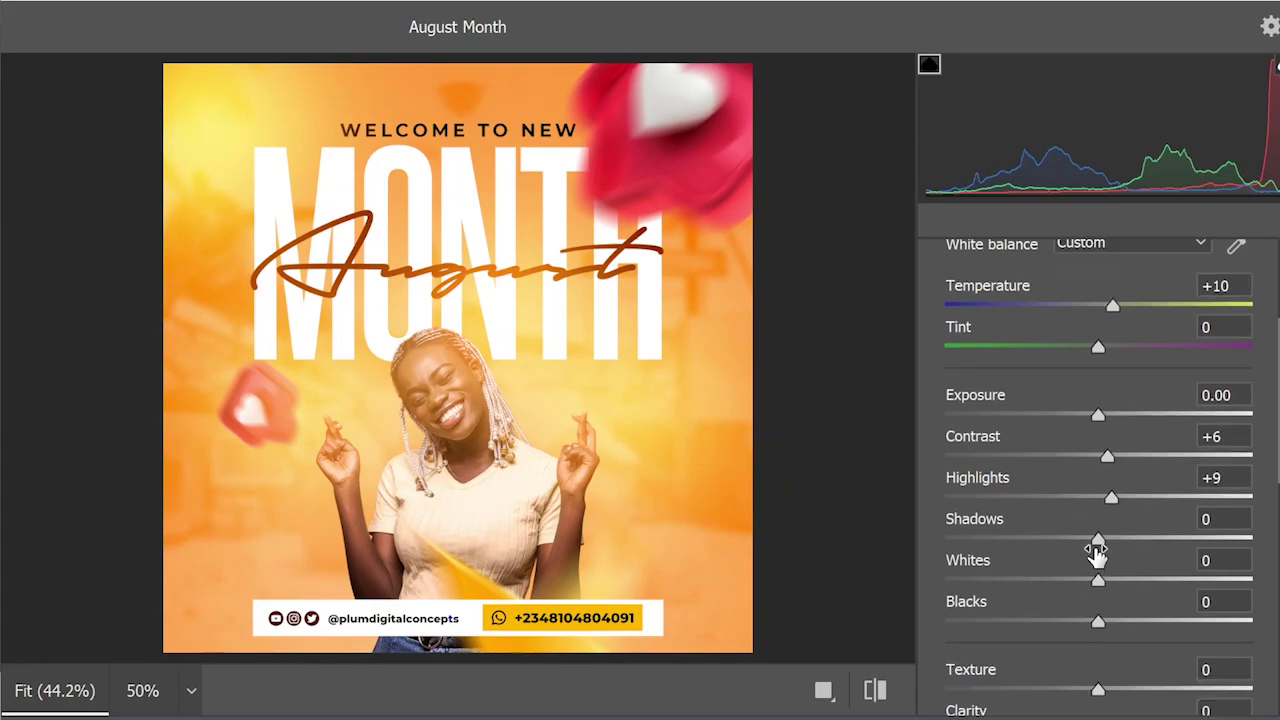
drag(1100, 543, 1117, 543)
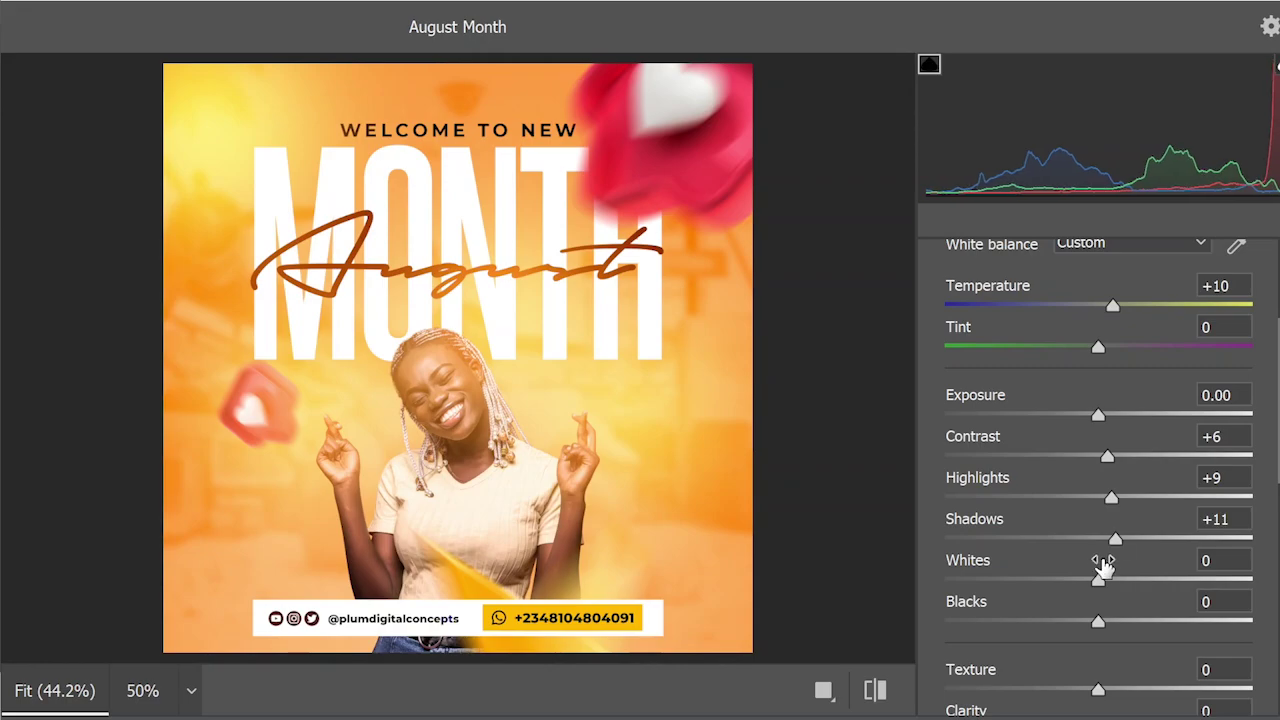
scroll(1080, 600, down, 2)
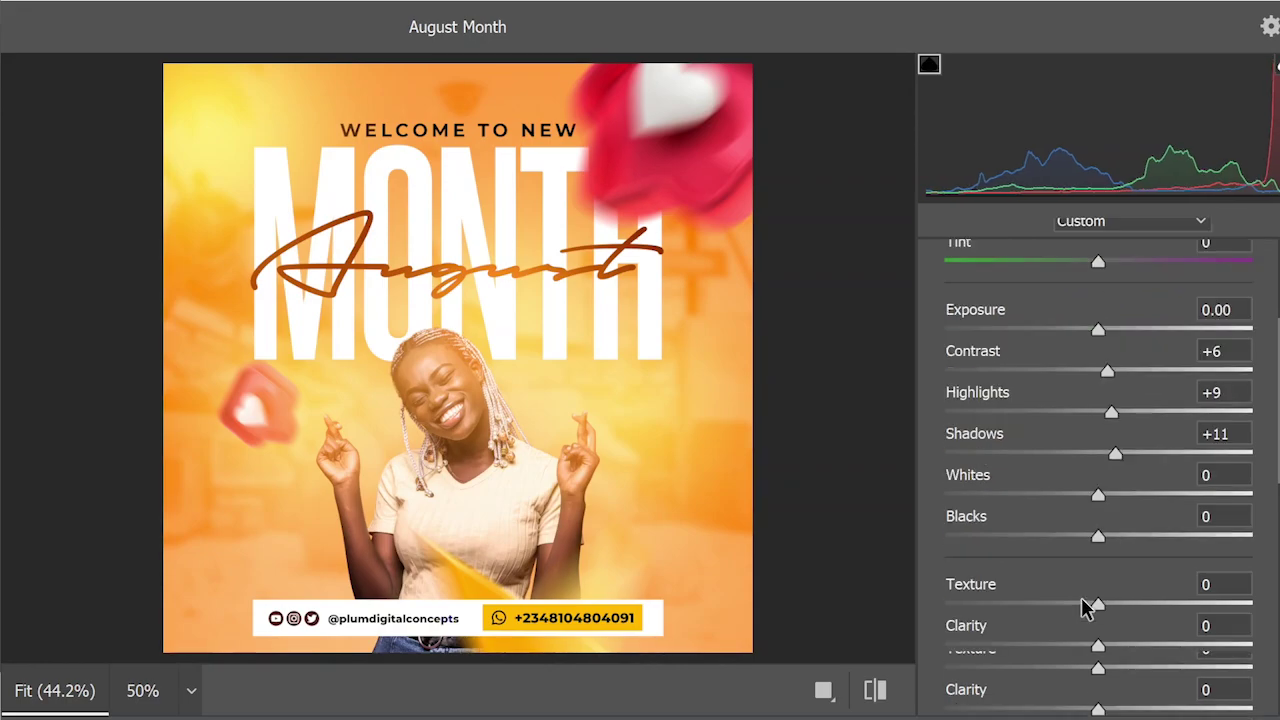
drag(1099, 584, 1123, 625)
scroll(1062, 652, down, 7)
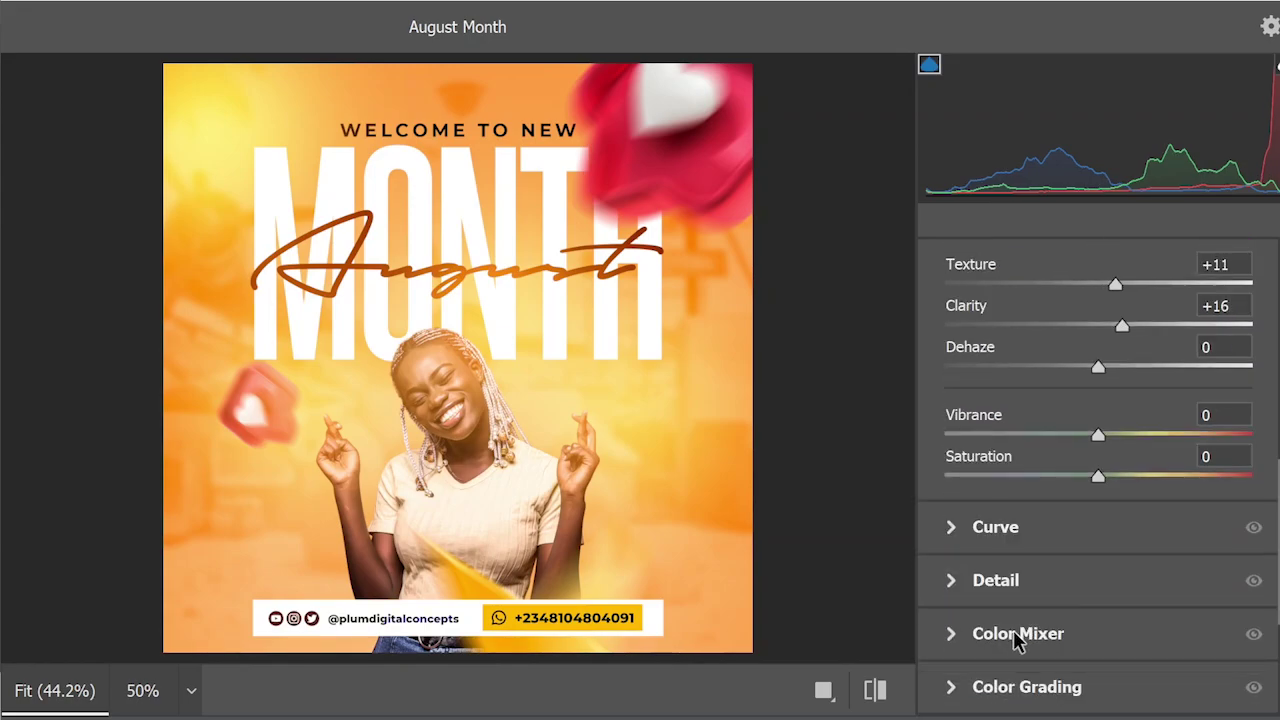
Step: In the Color Mixer, shift hues to Reds +5, Oranges +6 and Yellows +5
click(951, 634)
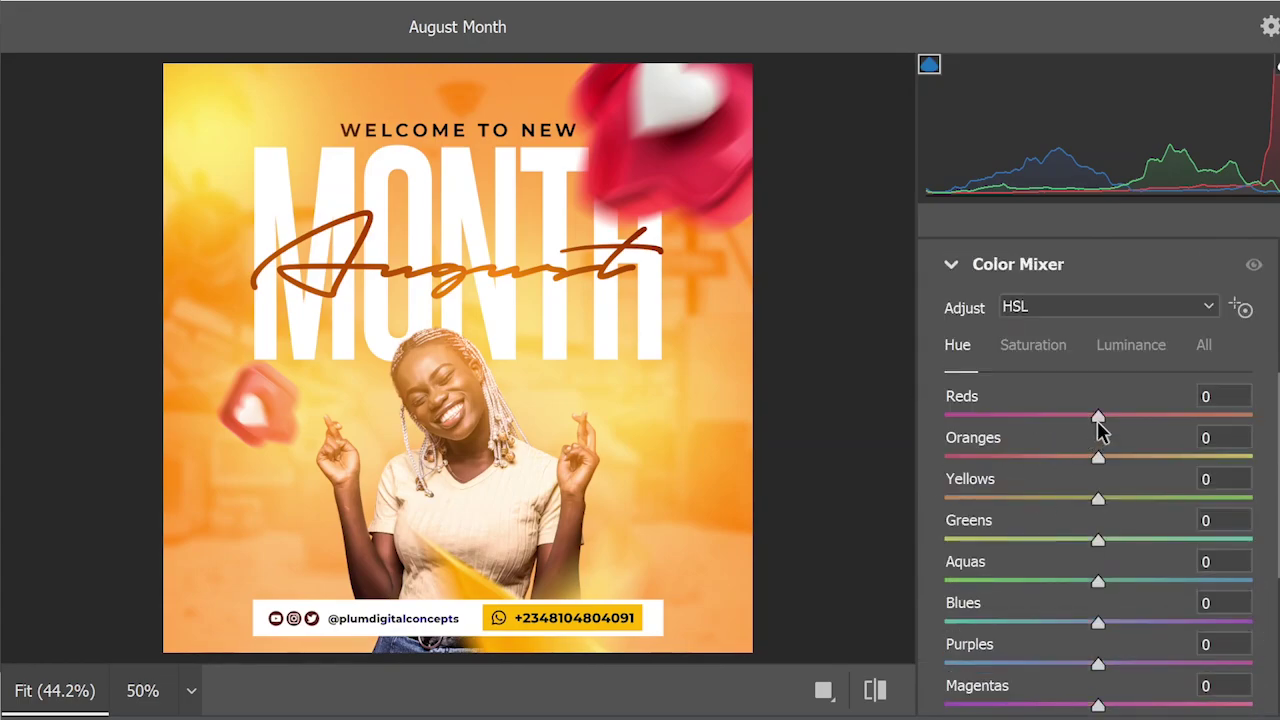
drag(1100, 430, 1106, 505)
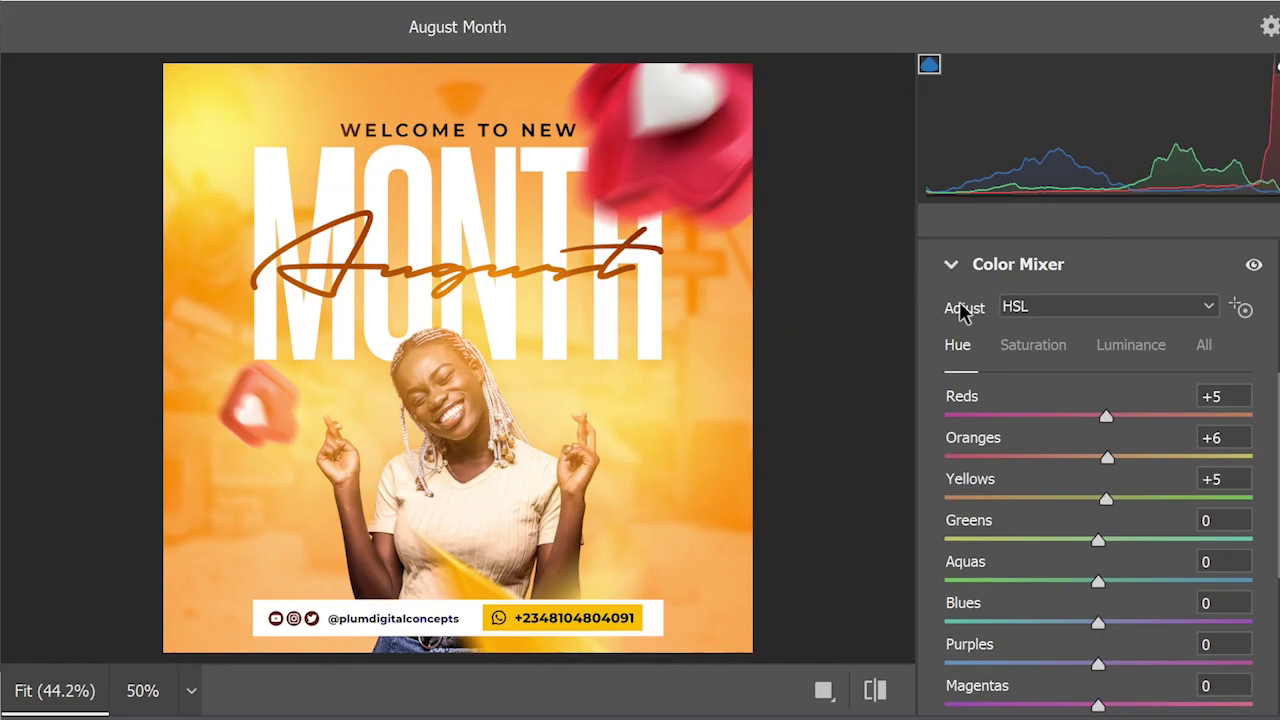
scroll(960, 290, up, 5)
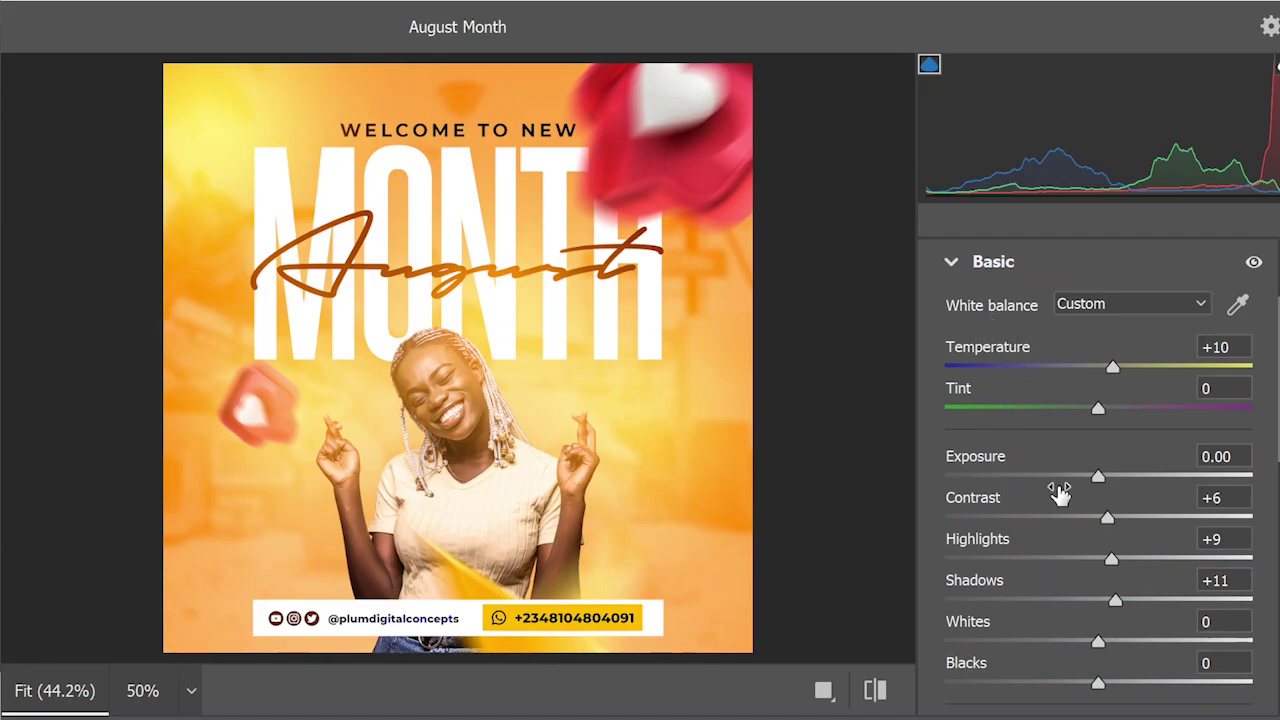
scroll(1059, 492, down, 5)
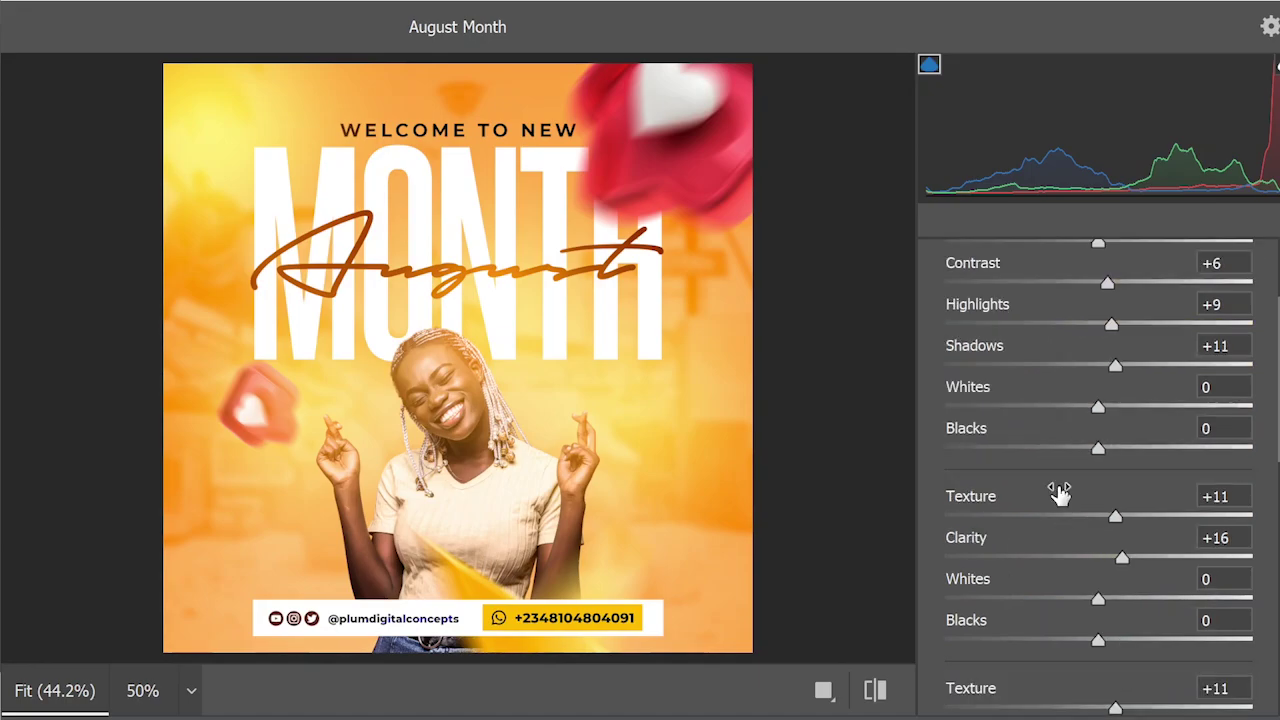
scroll(1060, 490, down, 3)
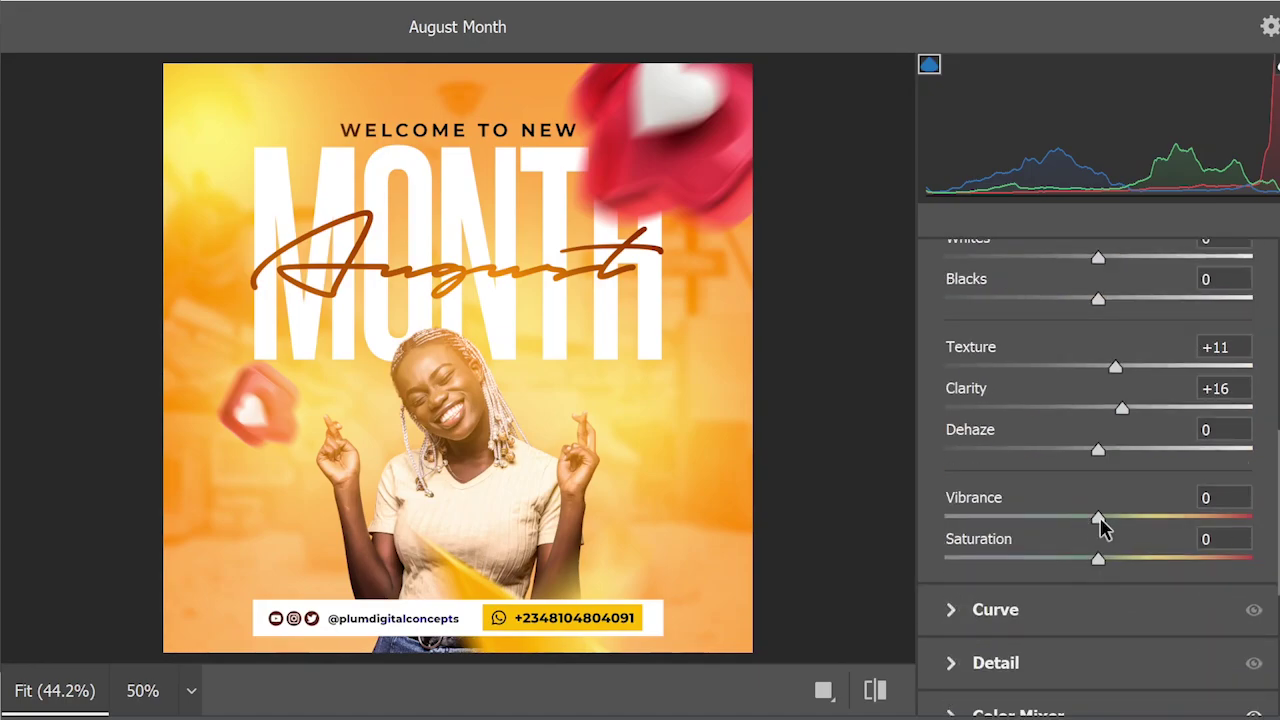
Step: Raise Vibrance to +10 in the Basic panel
drag(1103, 521, 1115, 518)
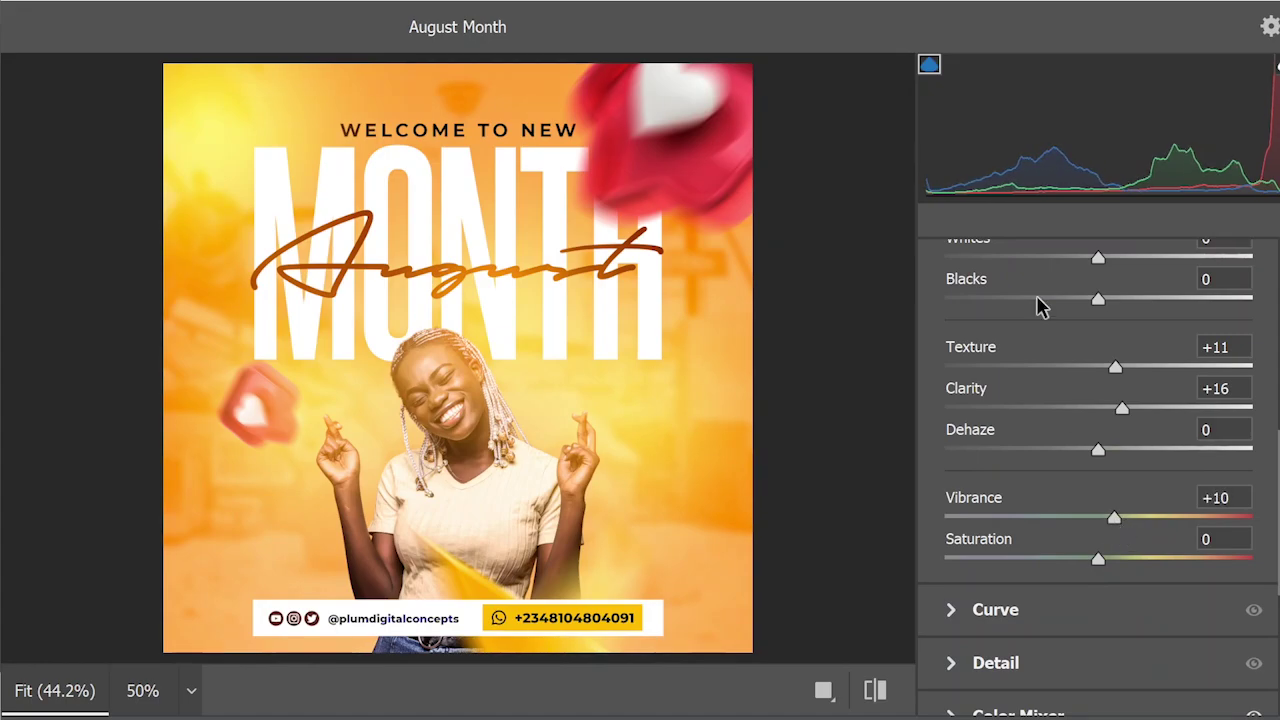
scroll(1037, 300, up, 1)
scroll(1037, 300, down, 2)
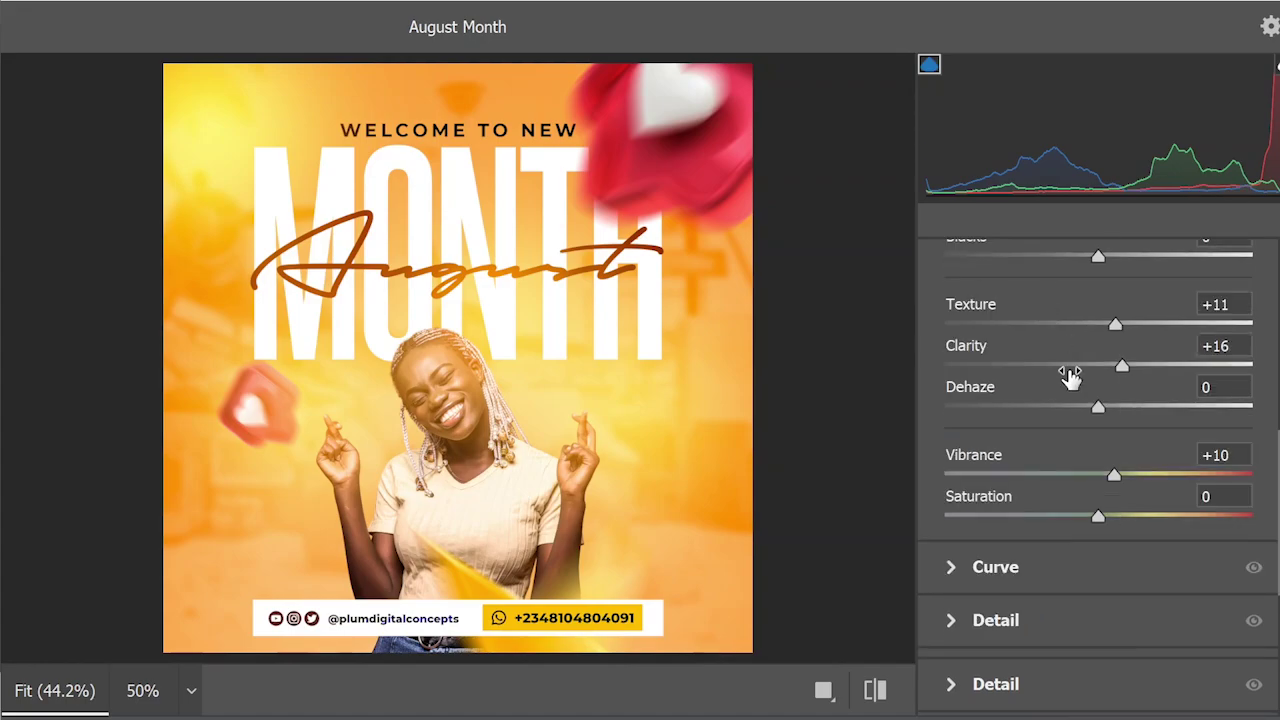
scroll(980, 566, up, 4)
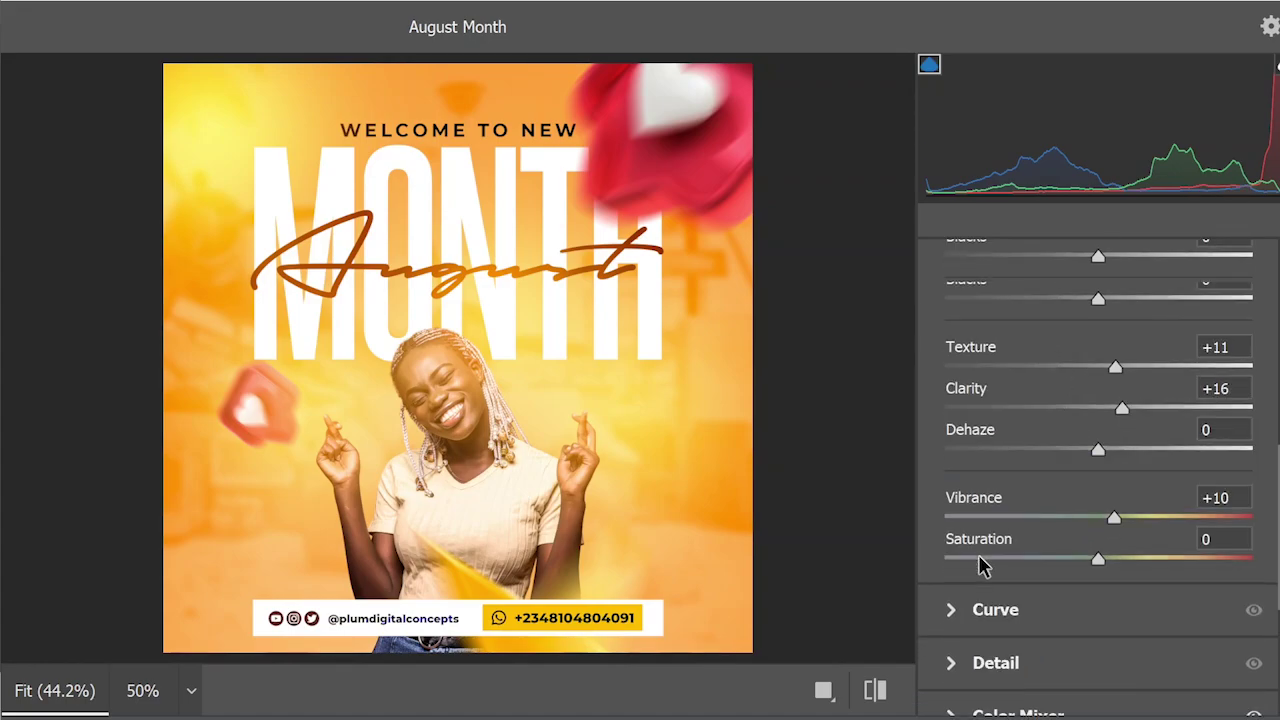
scroll(980, 566, up, 3)
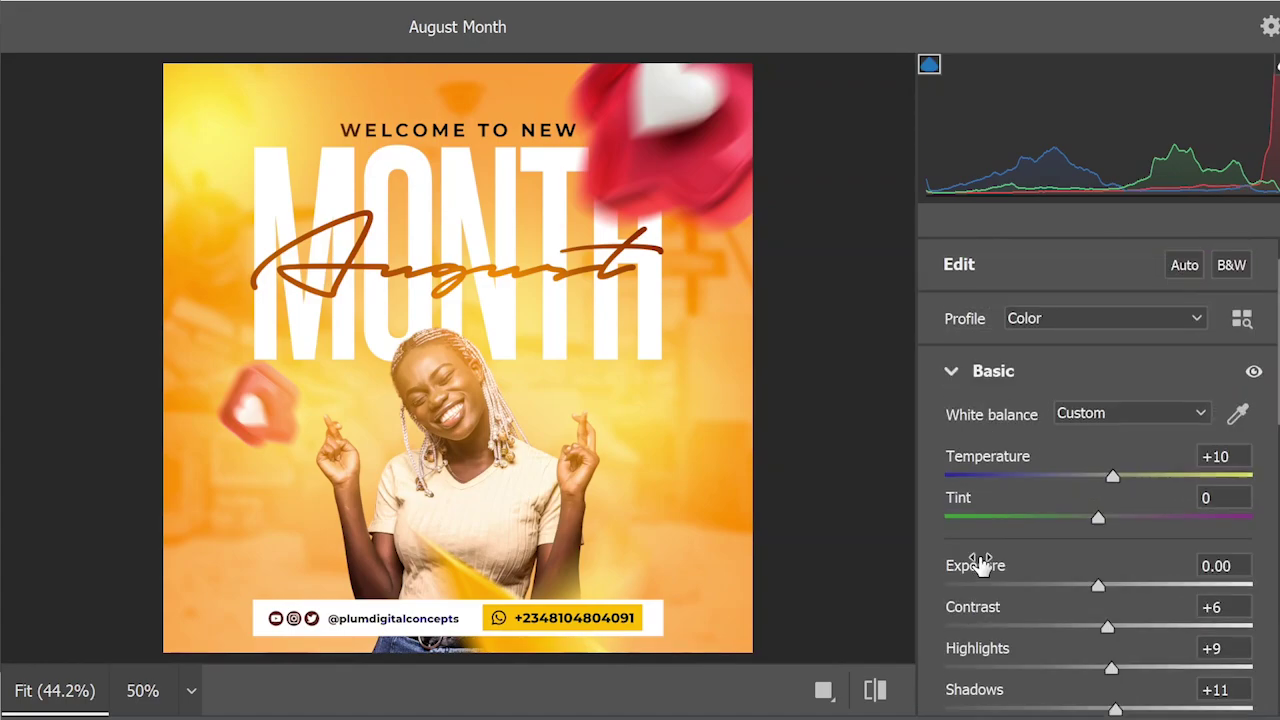
Step: In the Detail panel, set Sharpening 14, Noise Reduction 12 and Color Noise Reduction 10
click(951, 372)
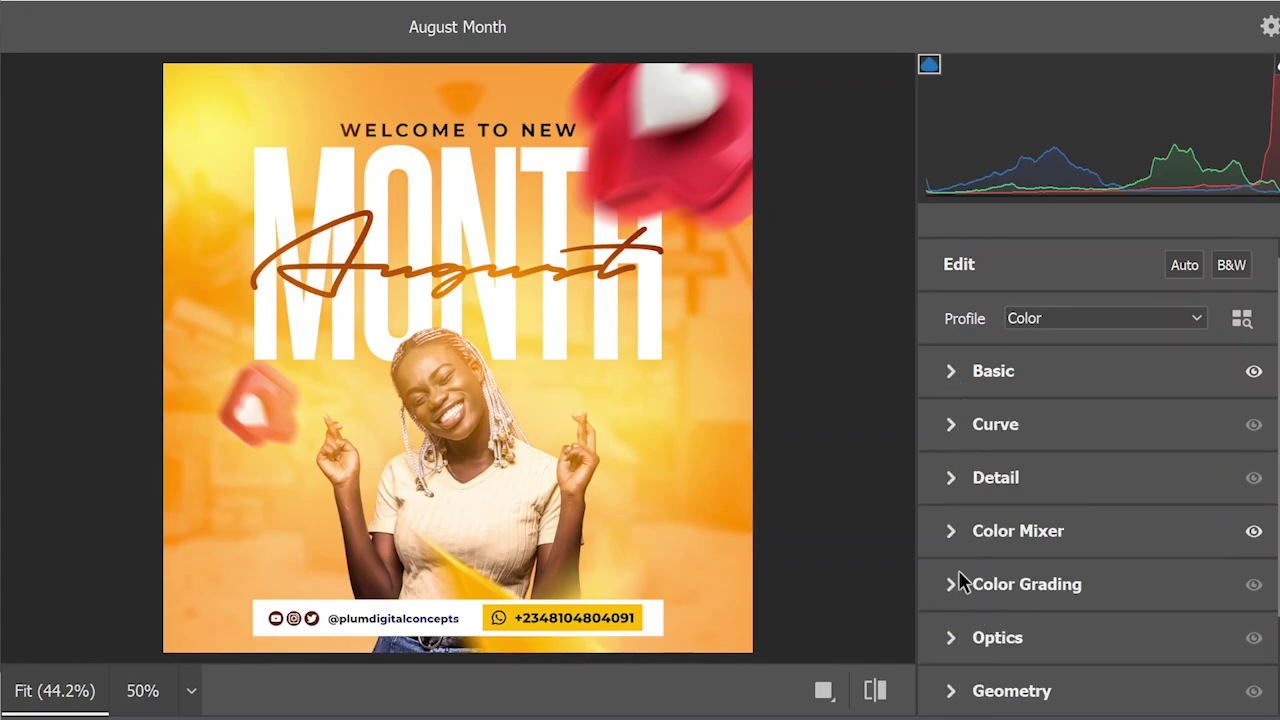
click(953, 477)
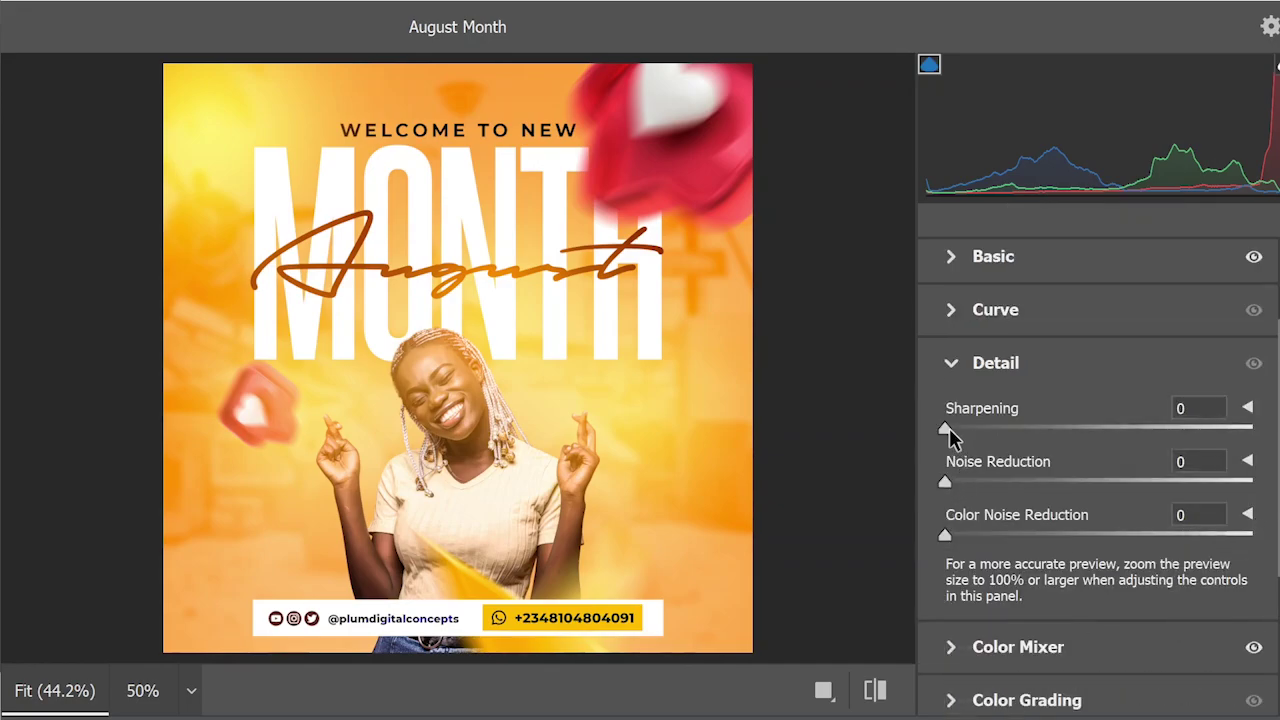
drag(949, 428, 970, 486)
drag(946, 487, 983, 486)
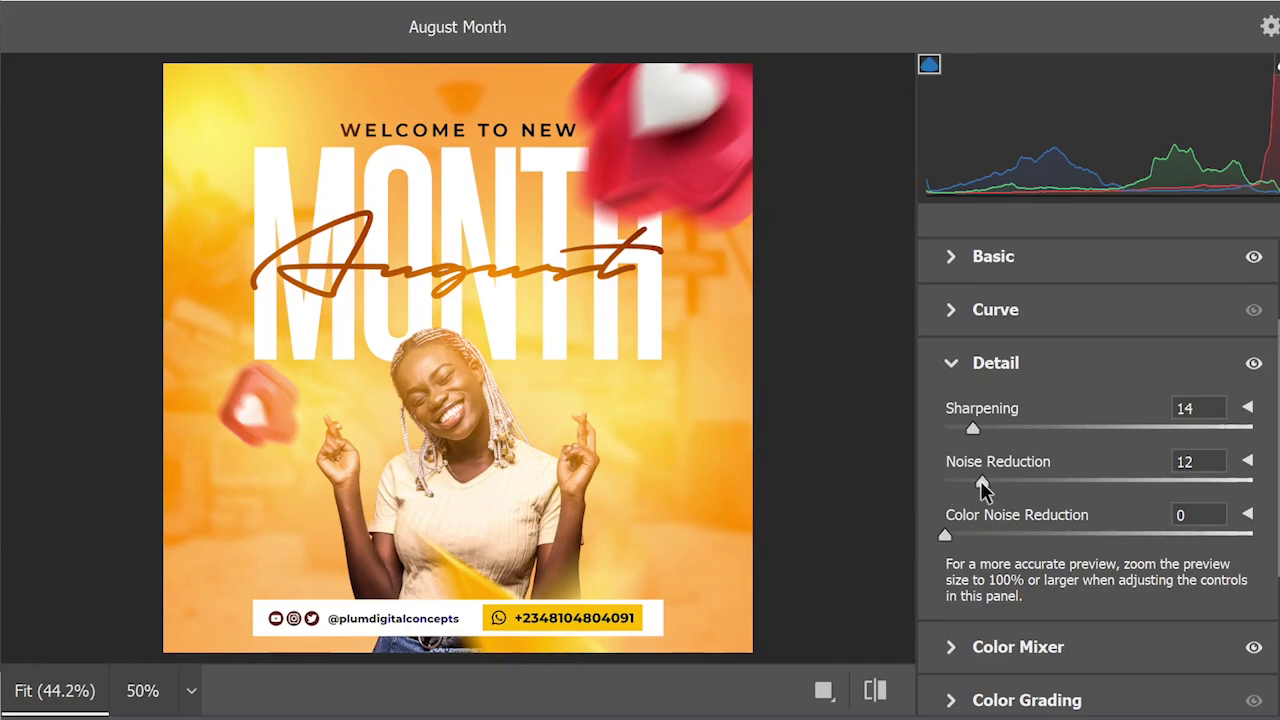
drag(946, 537, 975, 537)
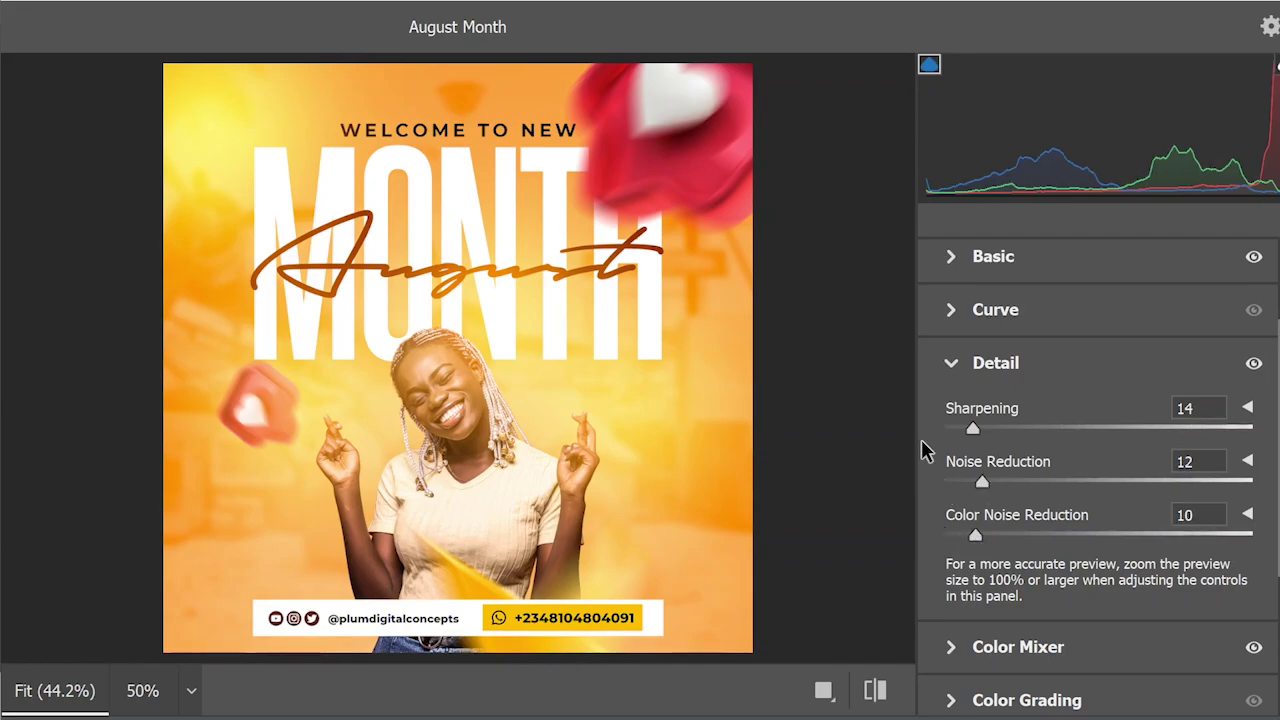
click(951, 366)
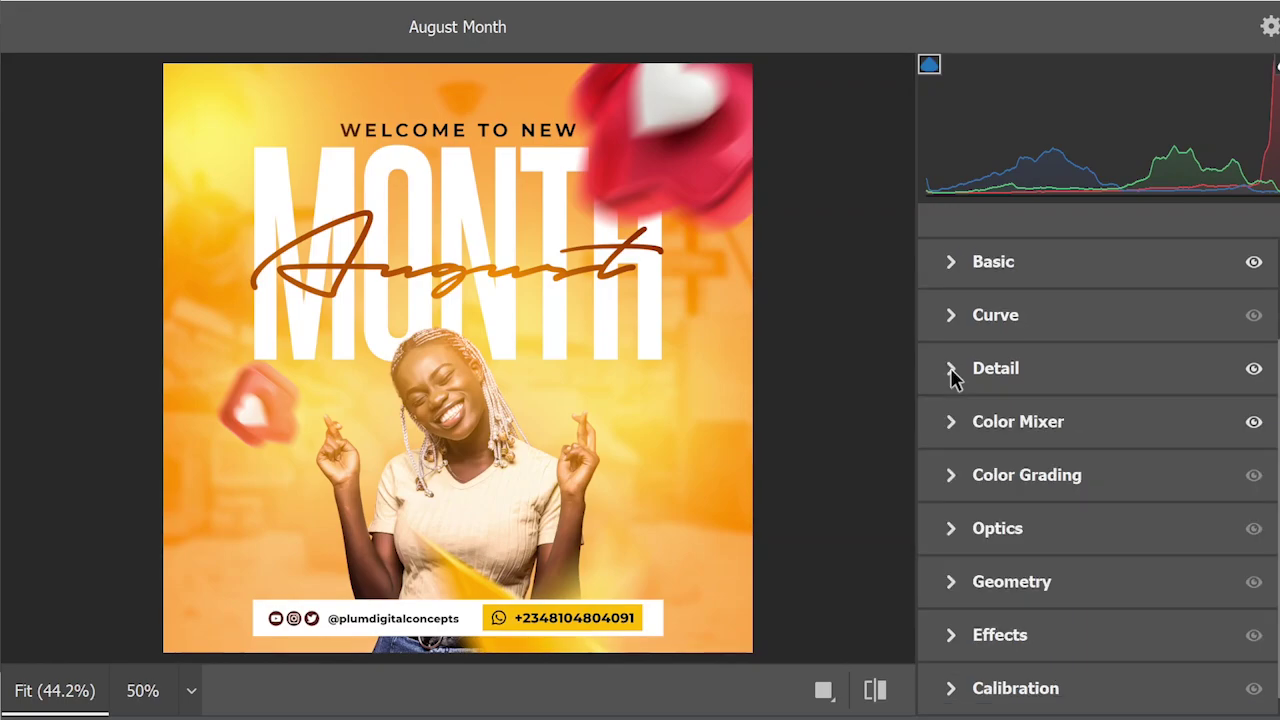
click(951, 369)
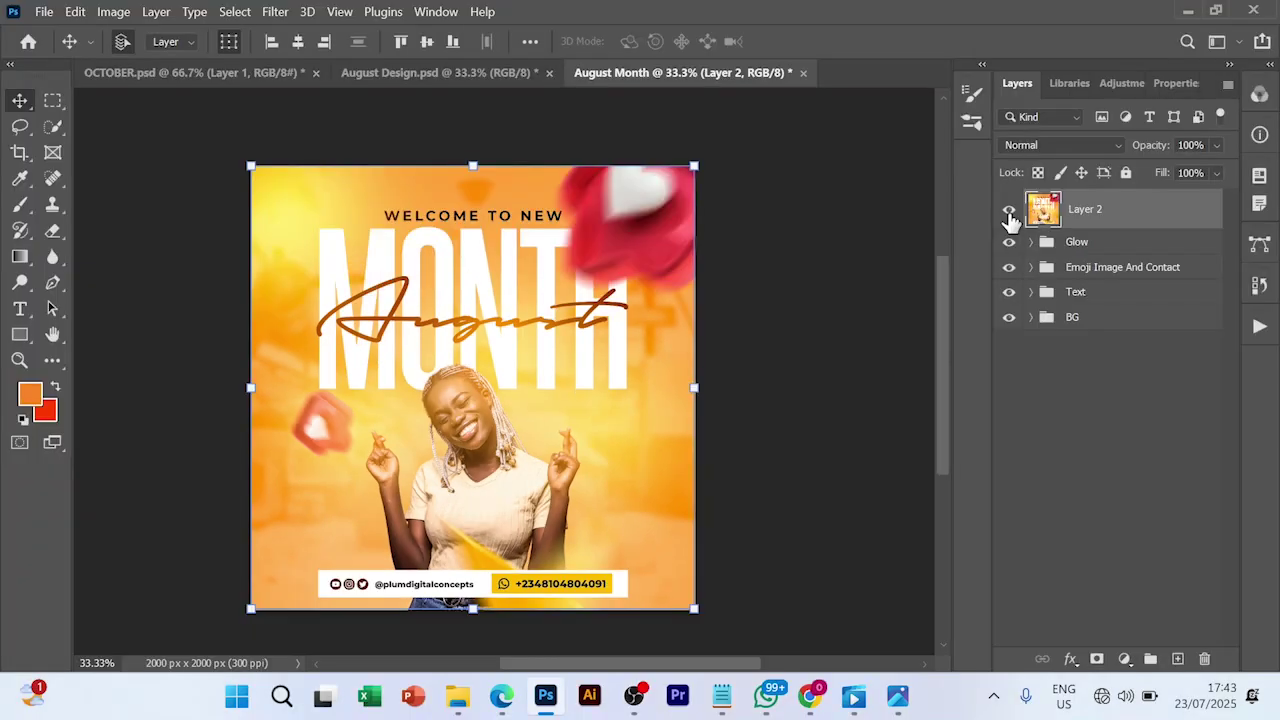
Step: Toggle Layer 2's visibility off and back on to compare the flyer before and after grading
click(1010, 213)
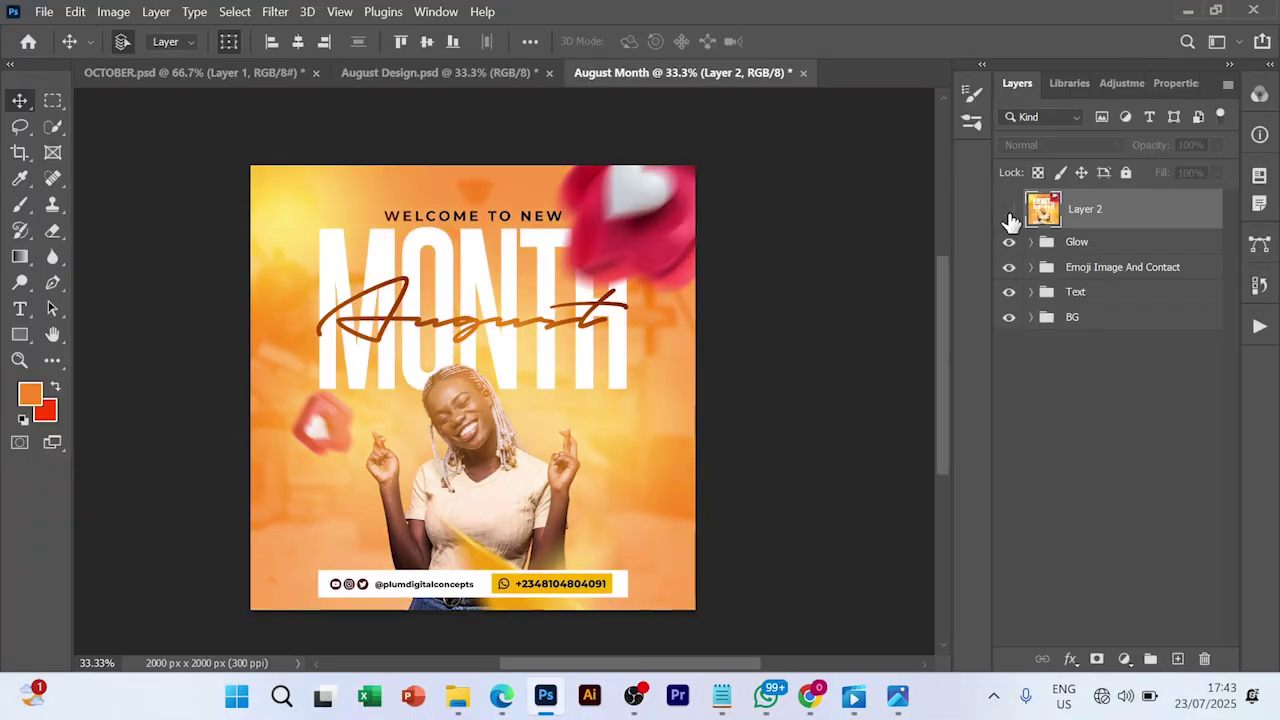
click(1010, 213)
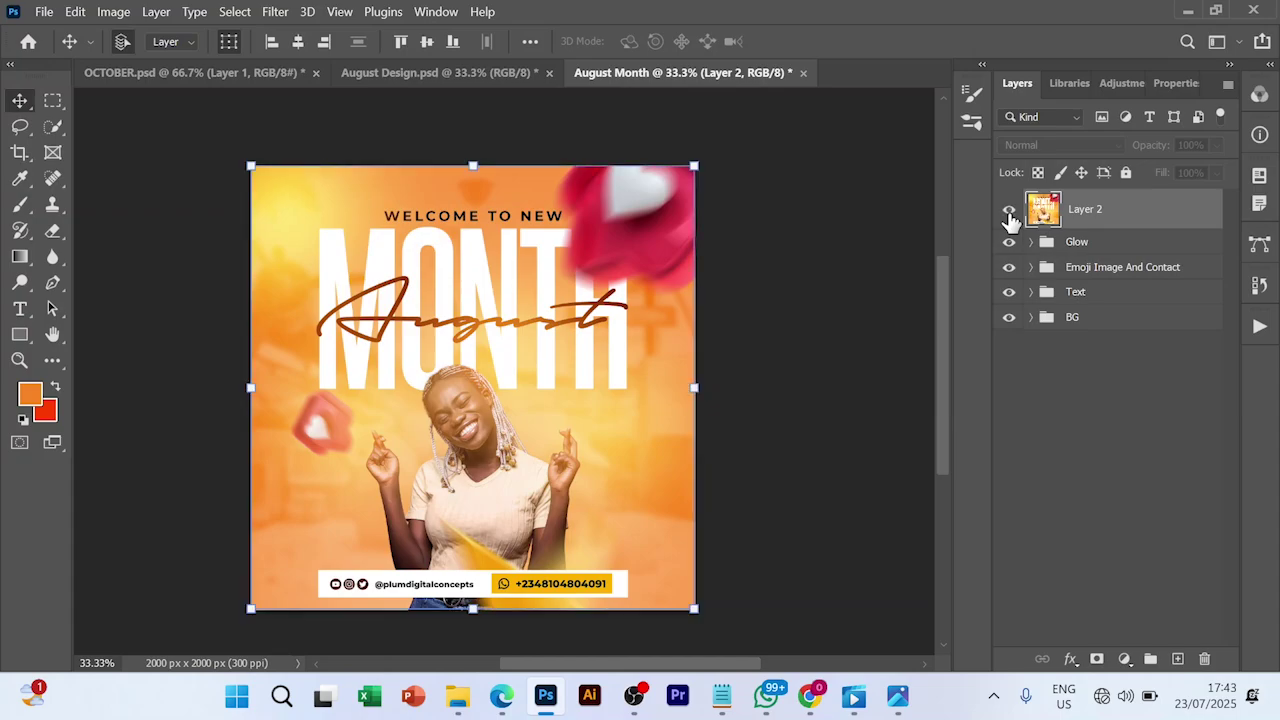